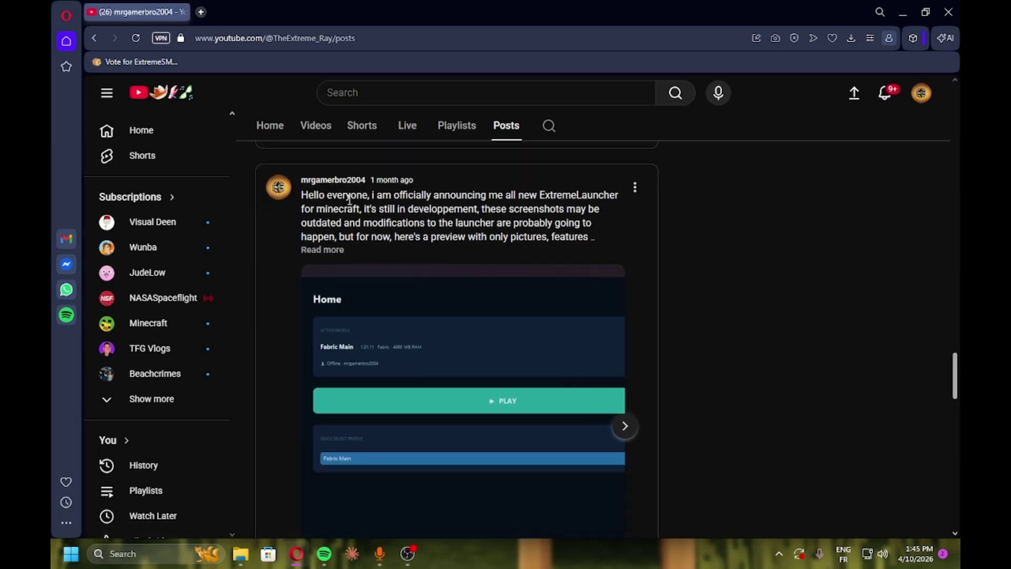
# Step: Look through the channel's posts, including the preview images of the ExtremeLauncher announcement
pyautogui.scroll(-1, 458, 357)
pyautogui.scroll(3, 458, 357)
pyautogui.click(625, 489)
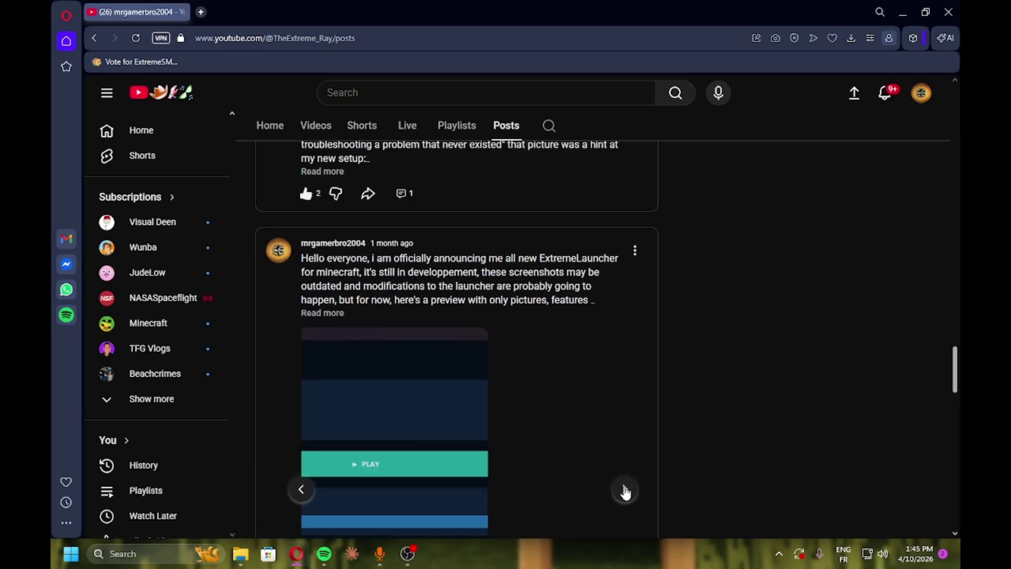
pyautogui.scroll(5, 541, 452)
pyautogui.scroll(15, 542, 452)
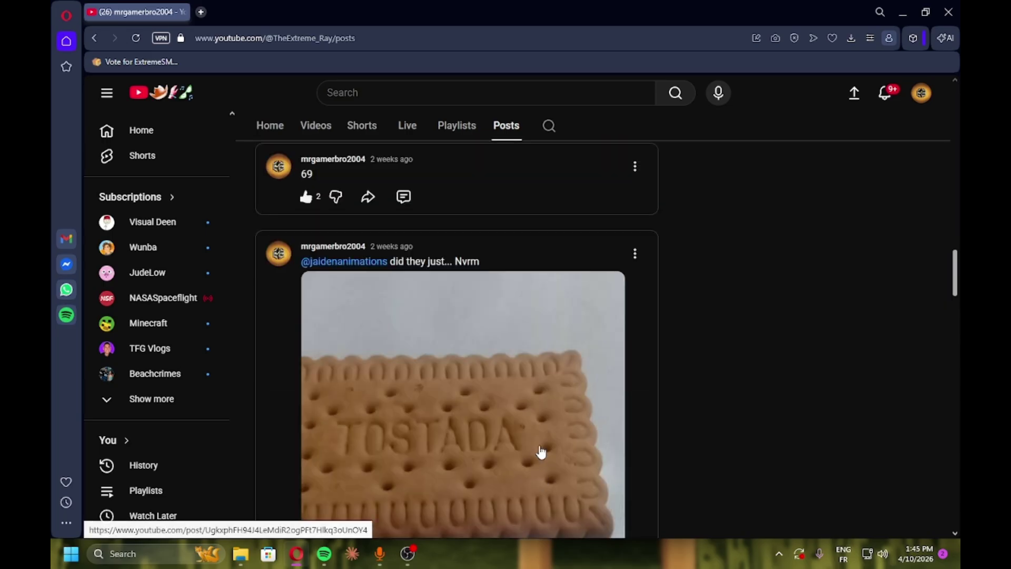
pyautogui.scroll(-3, 542, 452)
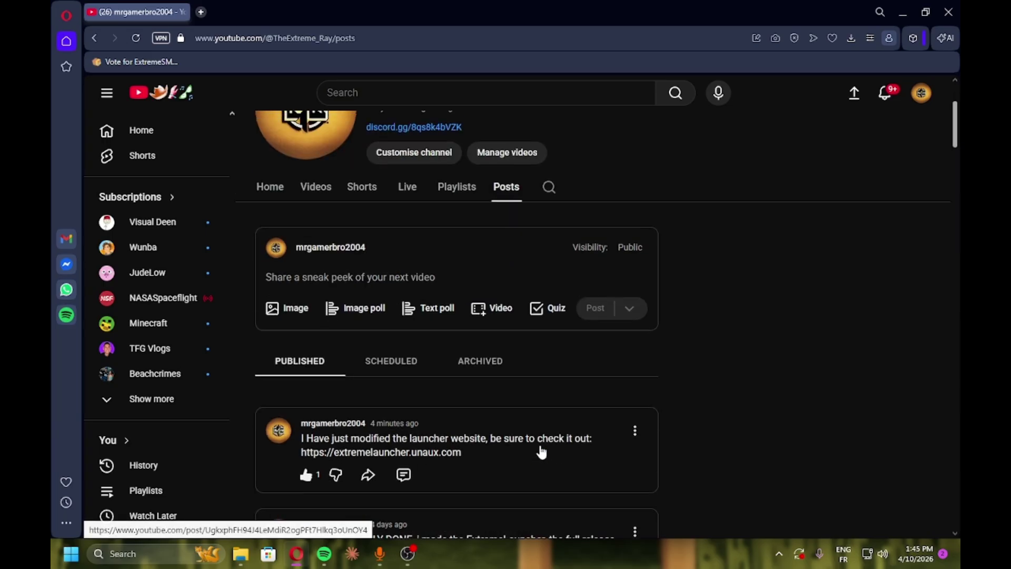
pyautogui.scroll(3, 503, 401)
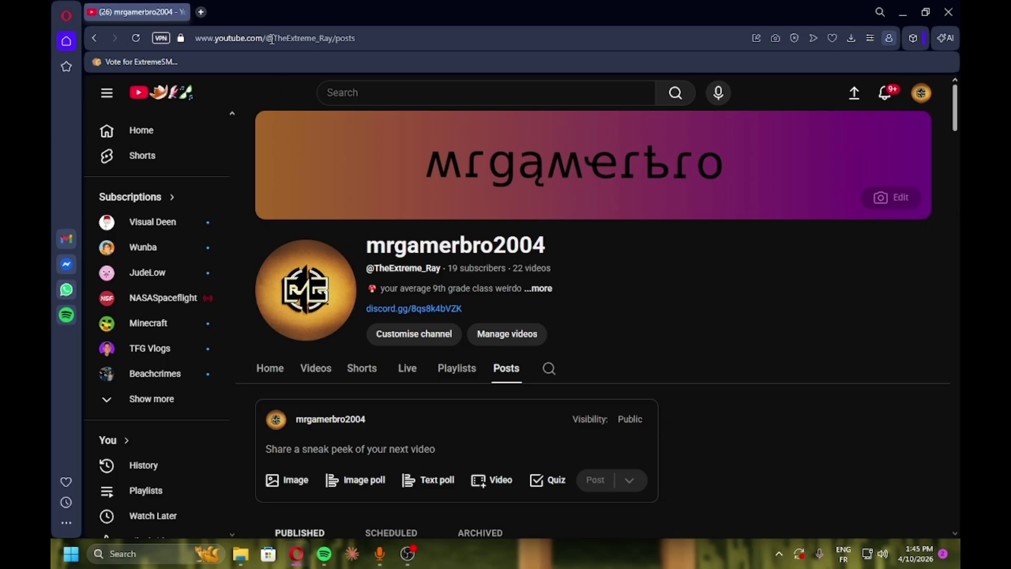
pyautogui.scroll(-5, 417, 352)
pyautogui.moveTo(377, 346); pyautogui.dragTo(528, 345)
pyautogui.hotkey('ctrl', 'c')
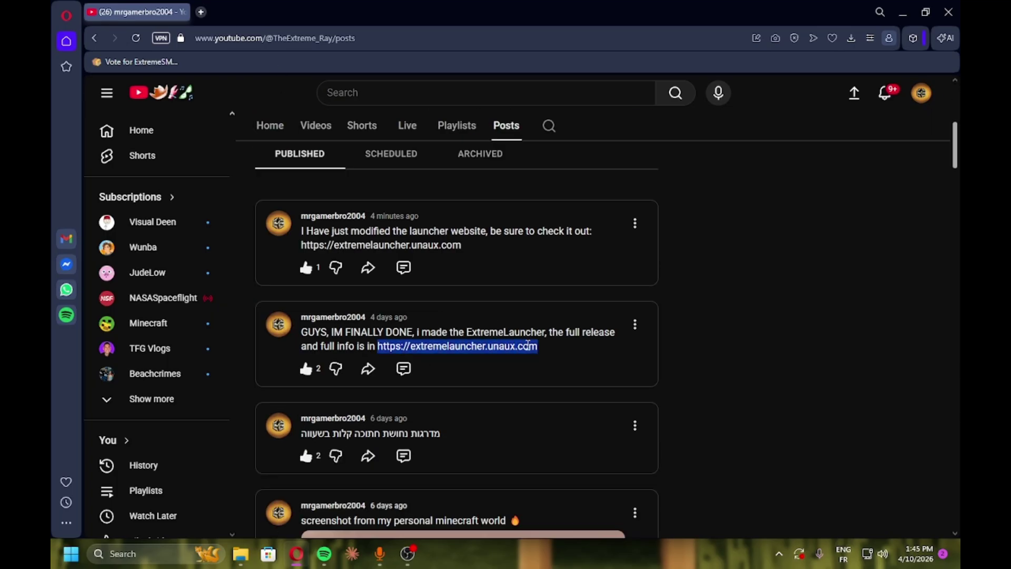
pyautogui.click(200, 11)
pyautogui.hotkey('ctrl', 'v')
pyautogui.press('Return')
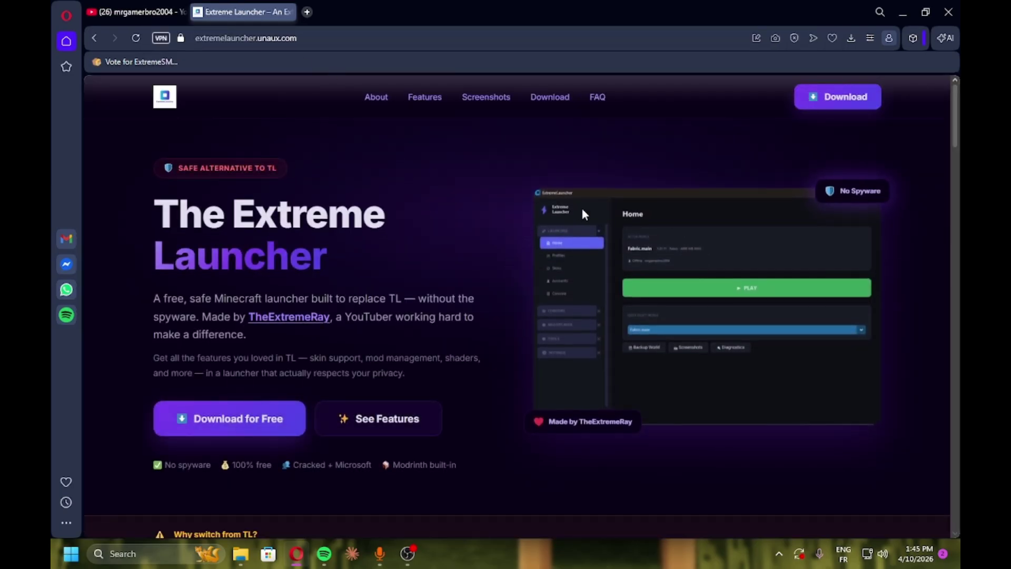
# Step: Skim the launcher website's landing page and read the "Why switch from TL?" notice
pyautogui.scroll(-5, 584, 214)
pyautogui.scroll(-1, 592, 205)
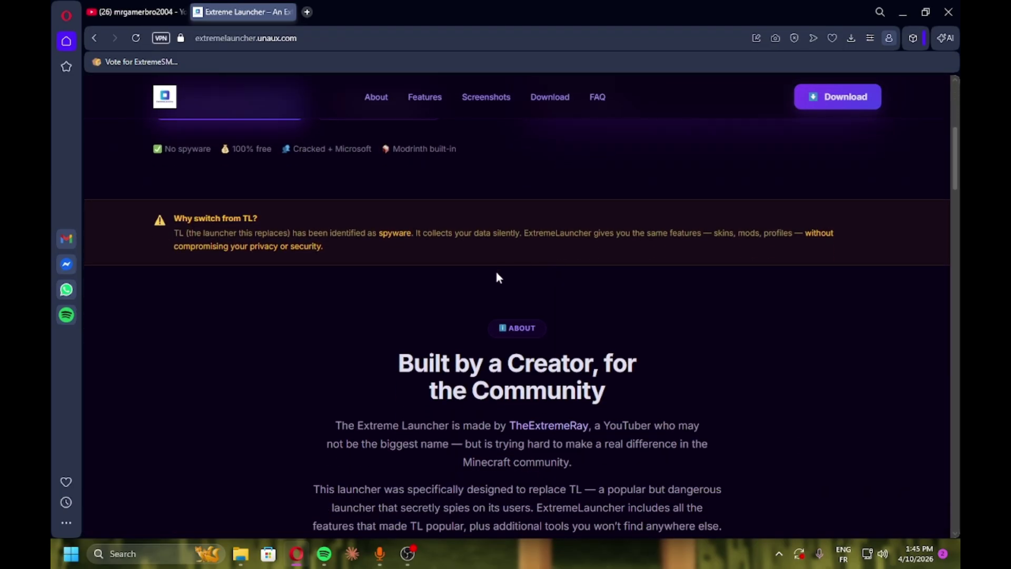
pyautogui.scroll(-10, 526, 317)
pyautogui.scroll(8, 530, 214)
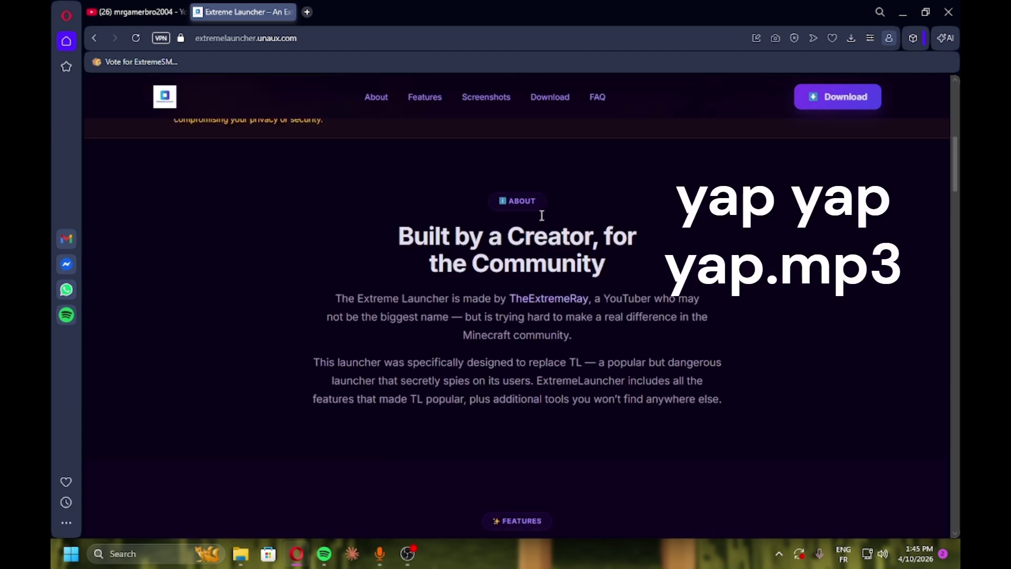
pyautogui.scroll(6, 541, 216)
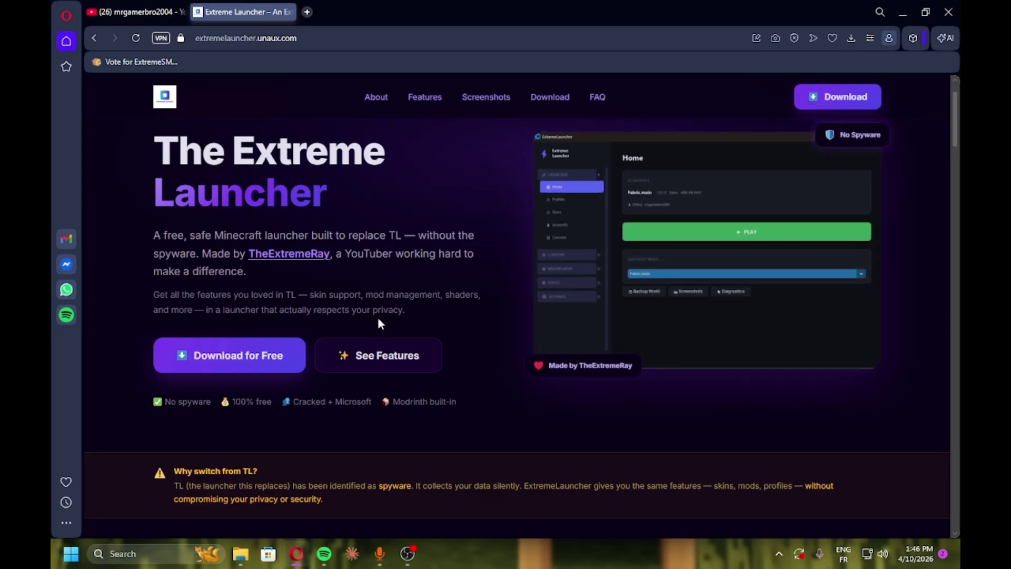
pyautogui.scroll(-1, 381, 317)
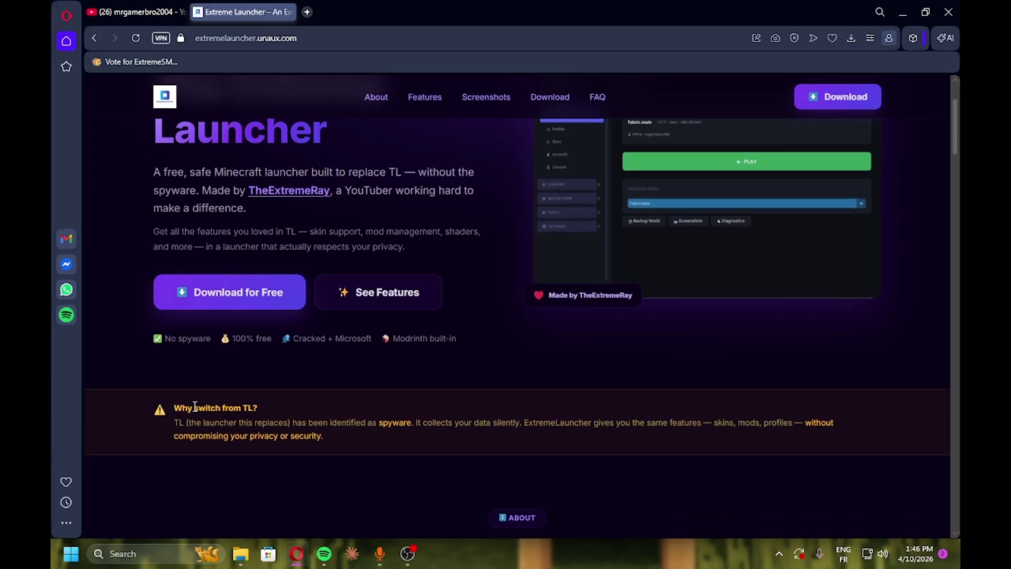
pyautogui.moveTo(284, 422); pyautogui.dragTo(174, 423)
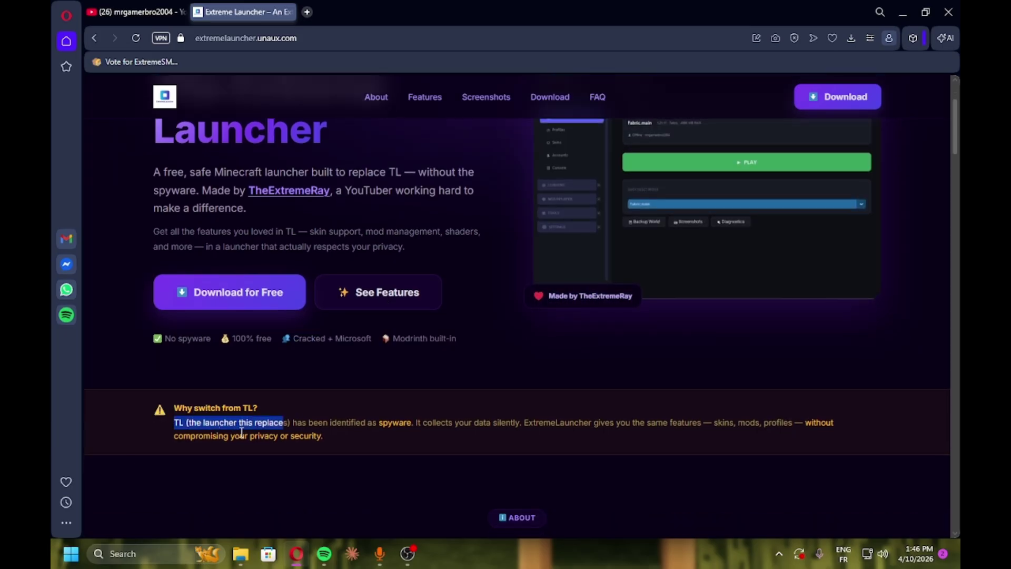
pyautogui.click(271, 422)
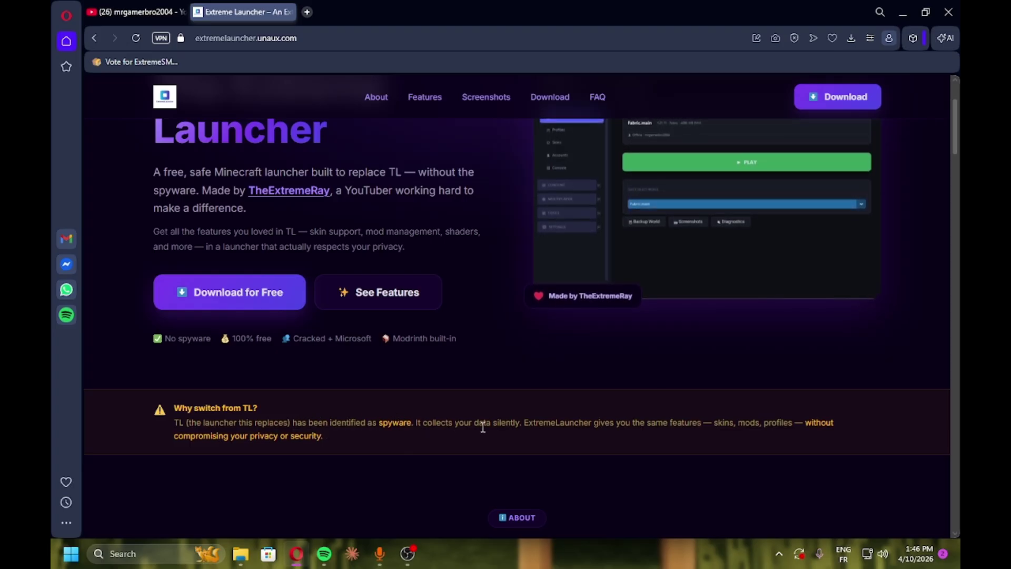
pyautogui.moveTo(579, 423); pyautogui.dragTo(592, 424)
pyautogui.click(611, 431)
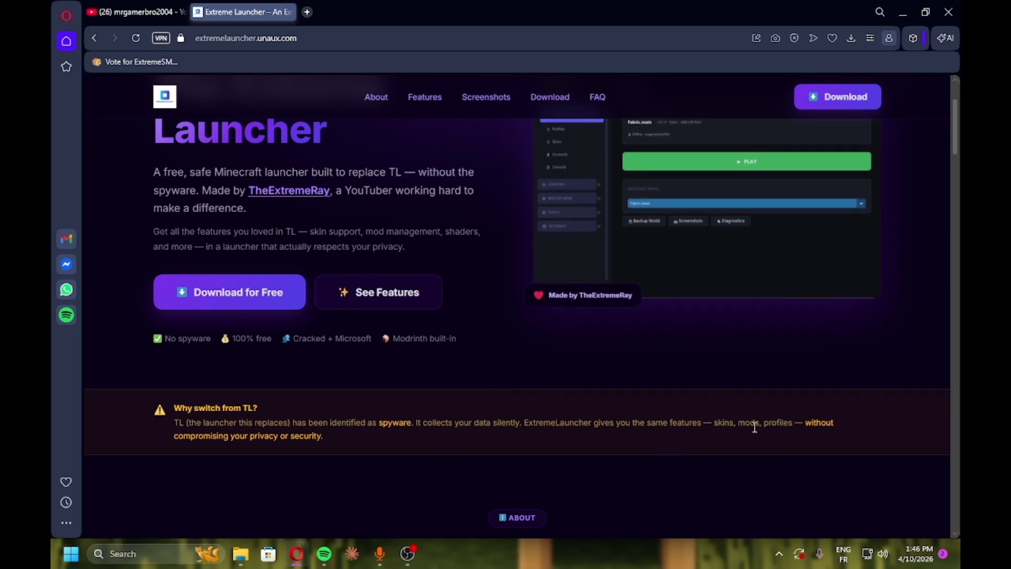
pyautogui.scroll(-1, 289, 425)
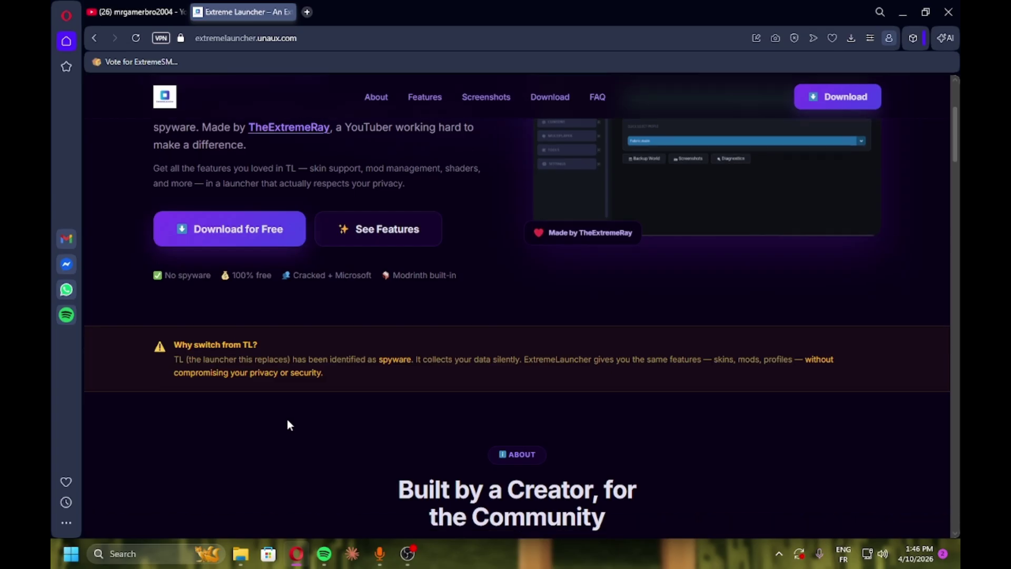
# Step: Read the About section on who made the launcher and why
pyautogui.scroll(-3, 327, 381)
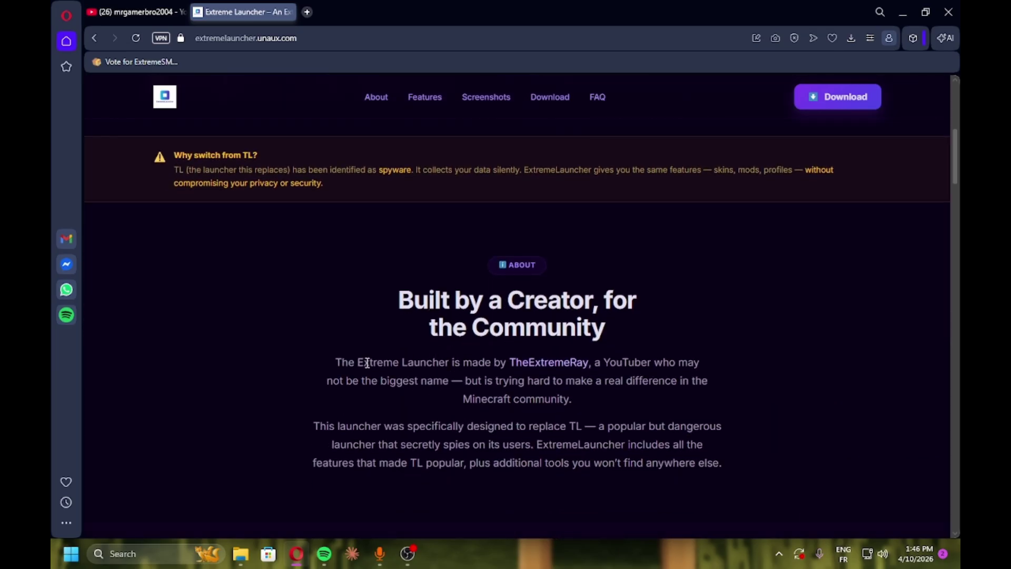
pyautogui.moveTo(359, 363); pyautogui.dragTo(486, 361)
pyautogui.click(528, 361)
pyautogui.moveTo(617, 363); pyautogui.dragTo(630, 363)
pyautogui.click(667, 364)
pyautogui.moveTo(529, 380); pyautogui.dragTo(518, 380)
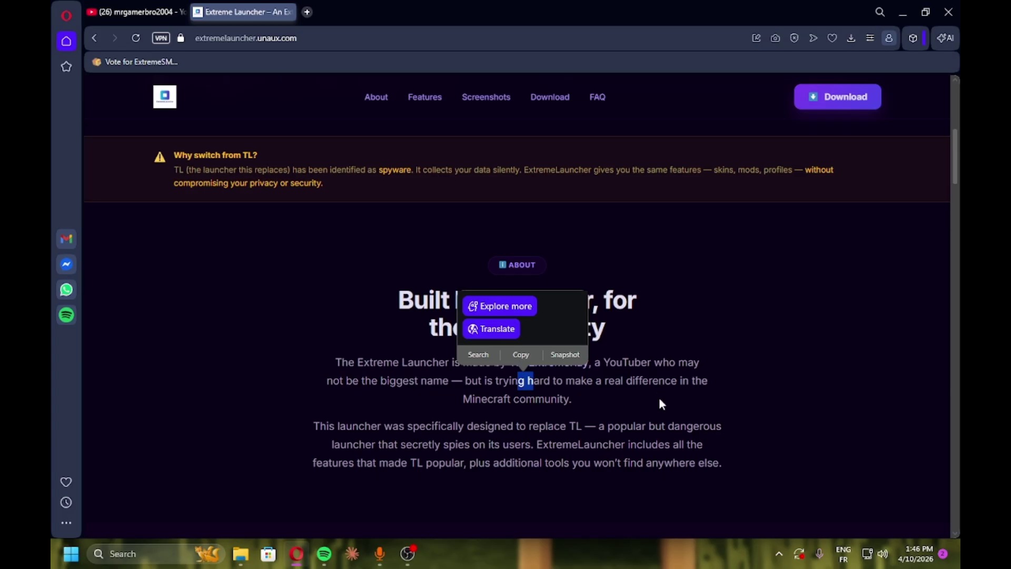
pyautogui.click(595, 390)
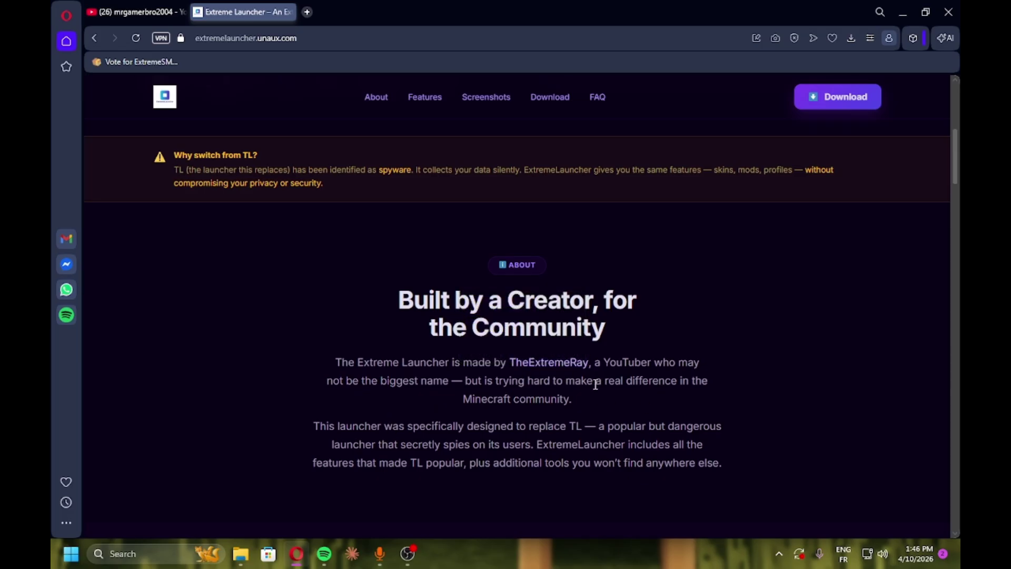
# Step: Examine the first cards of the Features section, marking the login text of the Skin System card
pyautogui.scroll(-10, 441, 406)
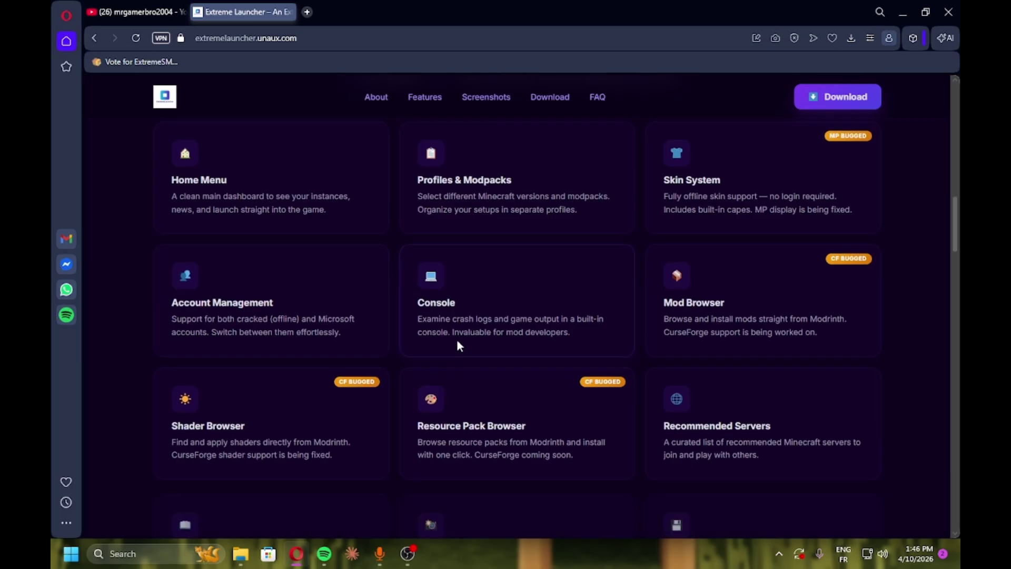
pyautogui.scroll(10, 456, 339)
pyautogui.scroll(-5, 527, 336)
pyautogui.scroll(-3, 527, 336)
pyautogui.scroll(4, 486, 425)
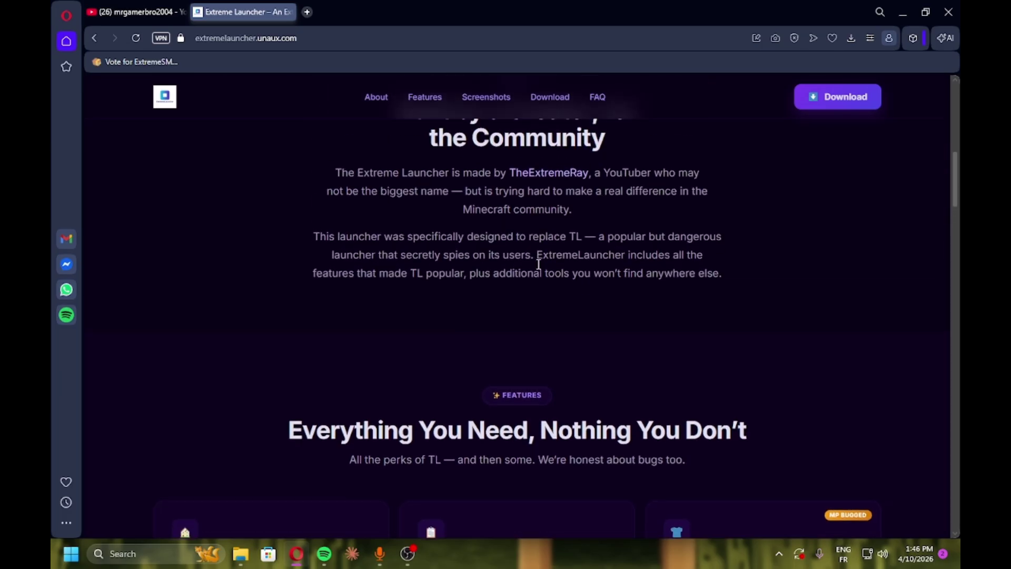
pyautogui.scroll(-4, 425, 377)
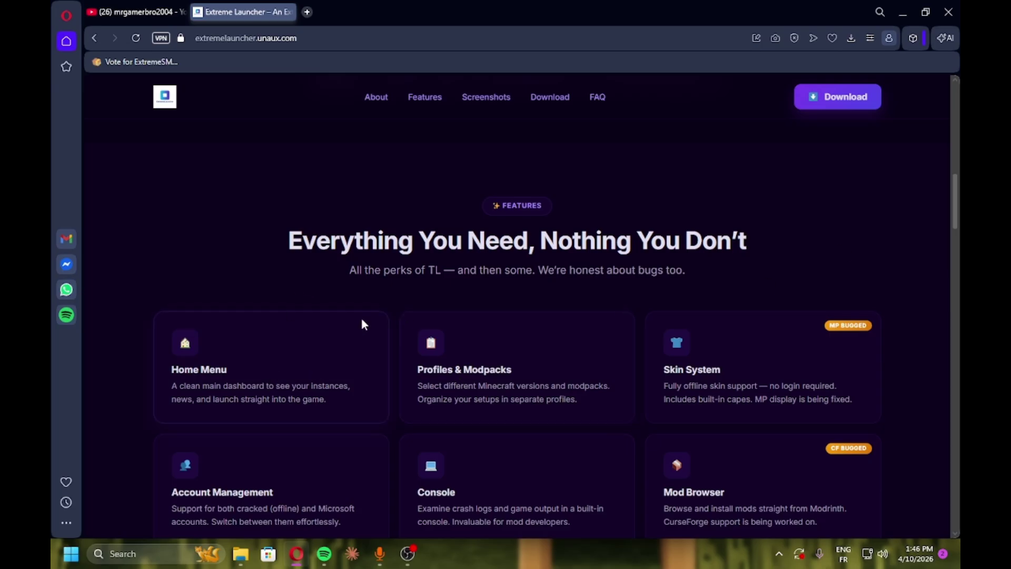
pyautogui.scroll(-1, 395, 280)
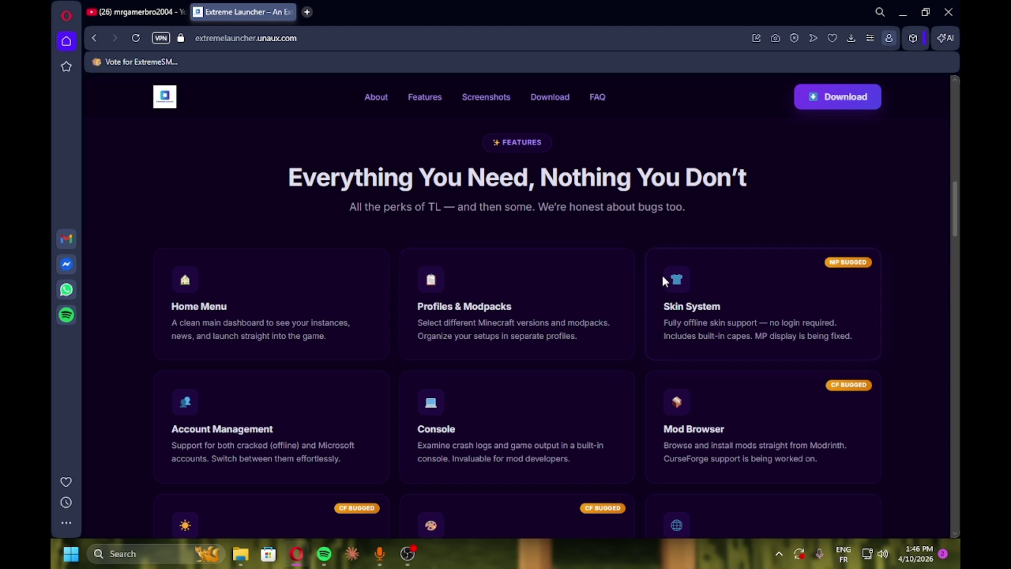
pyautogui.moveTo(779, 323); pyautogui.dragTo(891, 321)
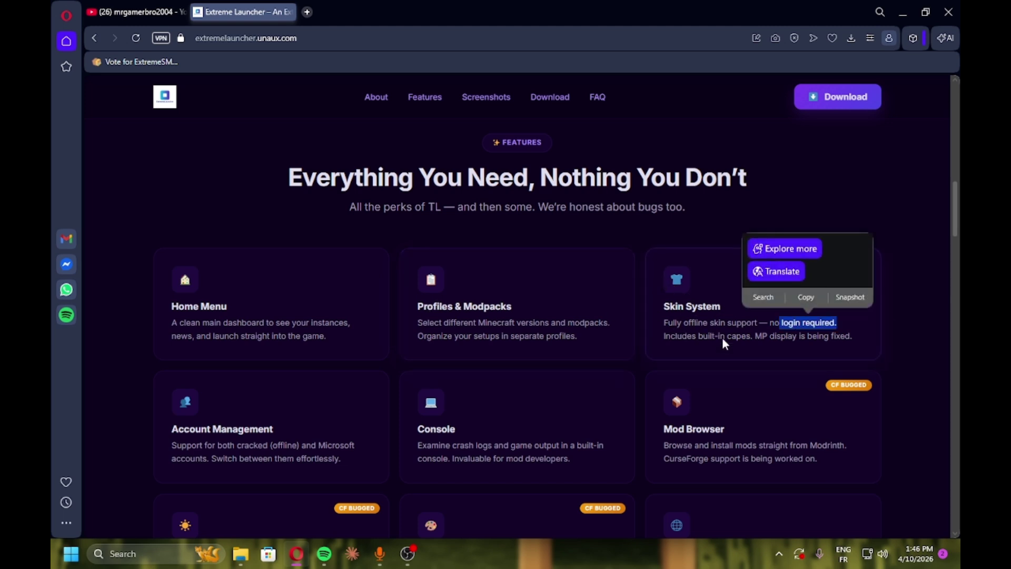
pyautogui.click(774, 348)
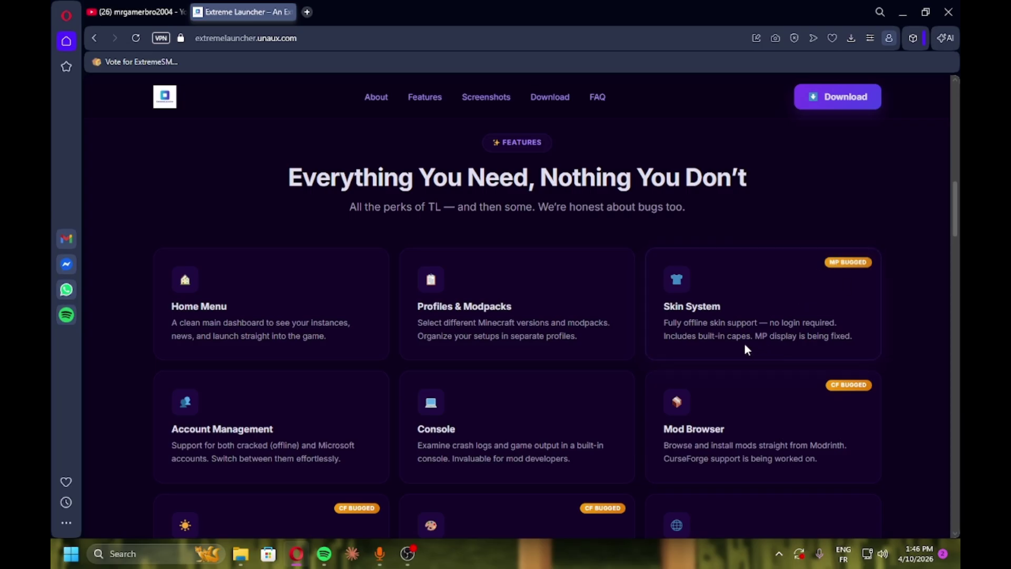
pyautogui.click(240, 554)
pyautogui.click(378, 198)
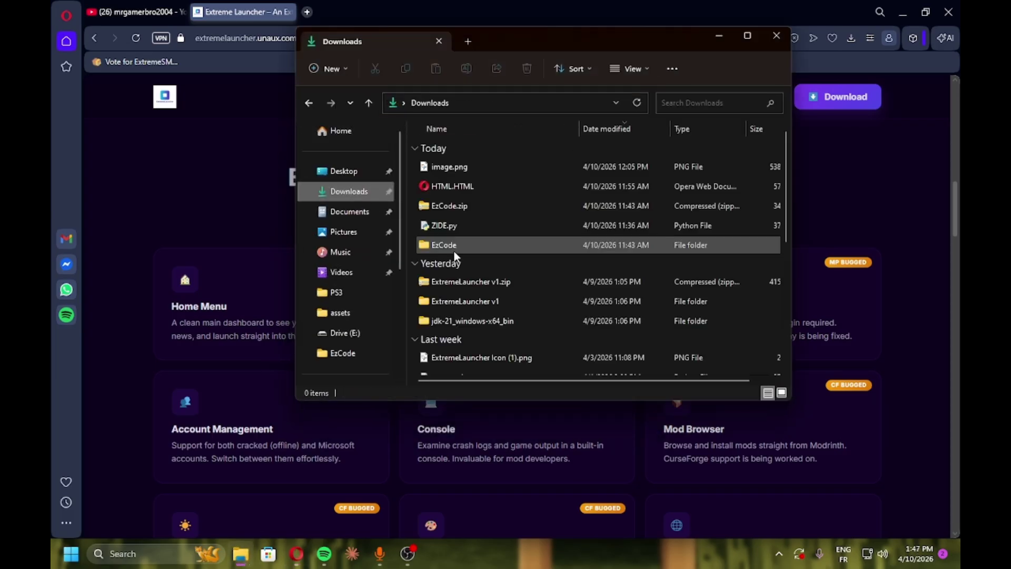
pyautogui.click(851, 181)
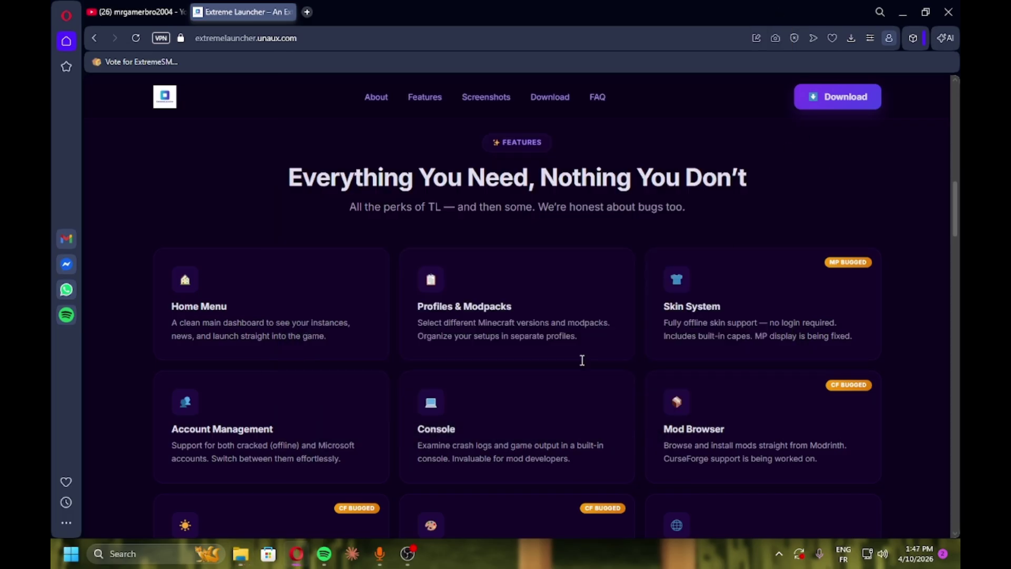
# Step: Read the Account Management and Mod Browser feature cards, highlighting their descriptions
pyautogui.scroll(-4, 356, 427)
pyautogui.scroll(2, 334, 295)
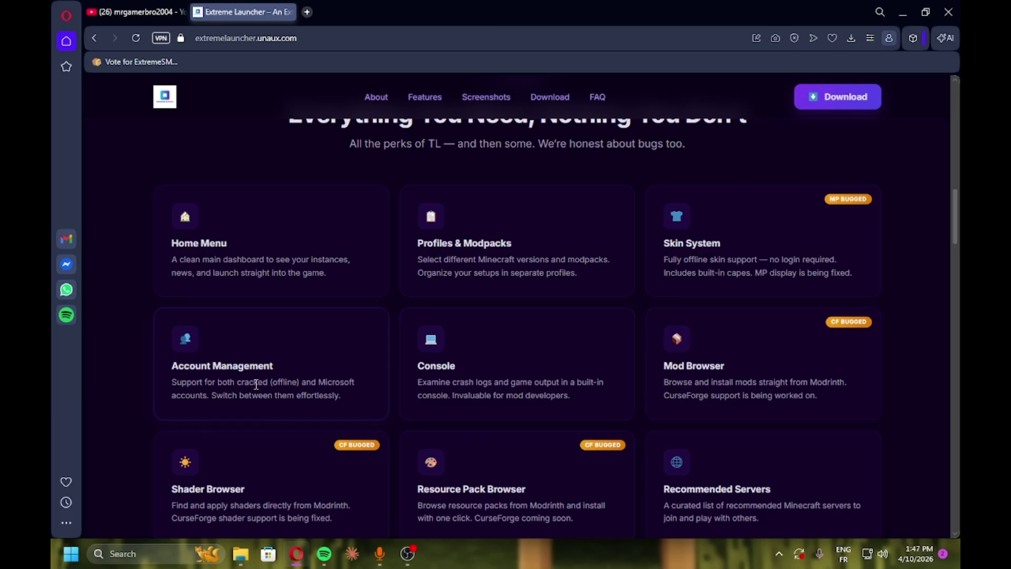
pyautogui.doubleClick(342, 378)
pyautogui.click(233, 394)
pyautogui.doubleClick(246, 377)
pyautogui.click(289, 412)
pyautogui.moveTo(696, 398); pyautogui.dragTo(798, 395)
pyautogui.click(801, 397)
pyautogui.scroll(-3, 686, 443)
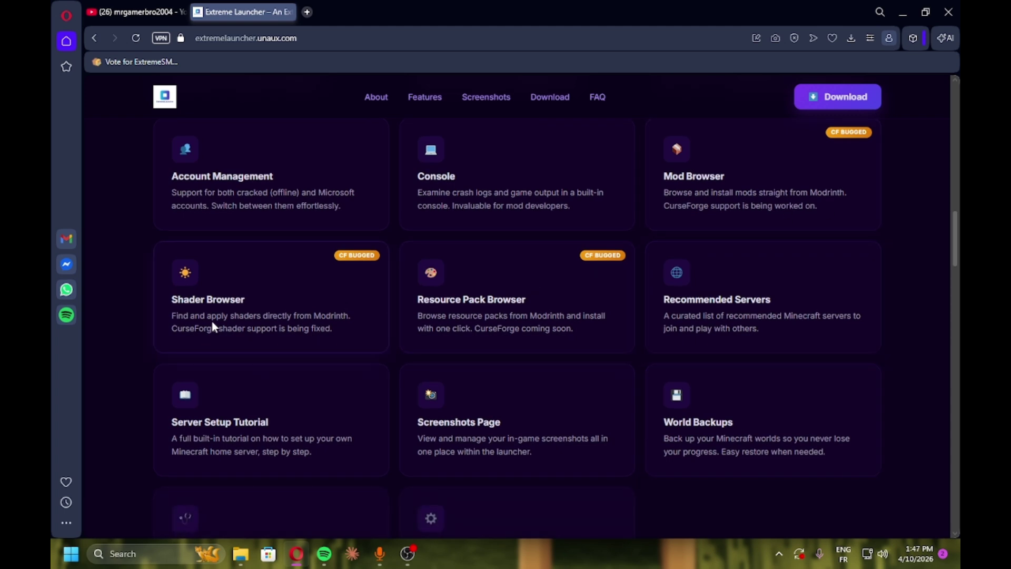
# Step: Read the Shader Browser and Resource Pack Browser cards, highlighting the Modrinth and CurseForge support details
pyautogui.moveTo(255, 299); pyautogui.dragTo(257, 300)
pyautogui.click(229, 327)
pyautogui.moveTo(183, 329); pyautogui.dragTo(248, 331)
pyautogui.click(260, 336)
pyautogui.moveTo(508, 327); pyautogui.dragTo(586, 316)
pyautogui.click(587, 328)
pyautogui.scroll(-3, 383, 446)
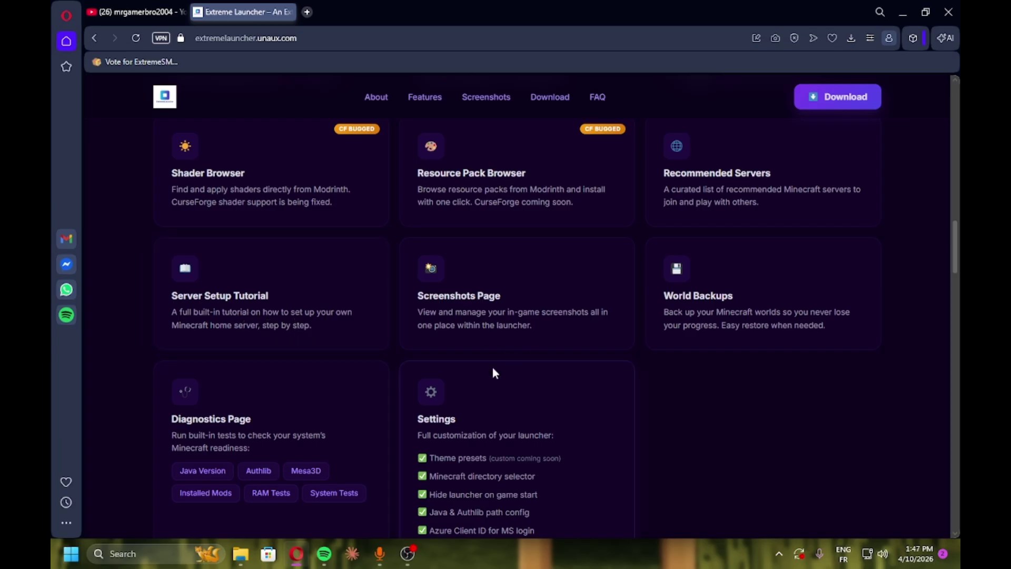
# Step: View the ExtremeSMP folder through its desktop shortcut, close it and return to the launcher website in the browser
pyautogui.press('super+d')
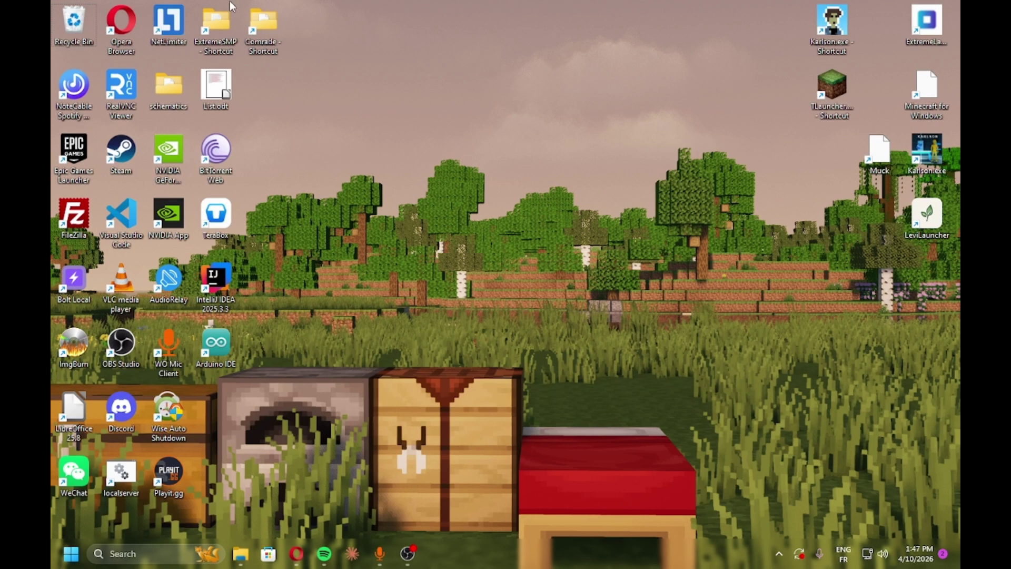
pyautogui.doubleClick(210, 20)
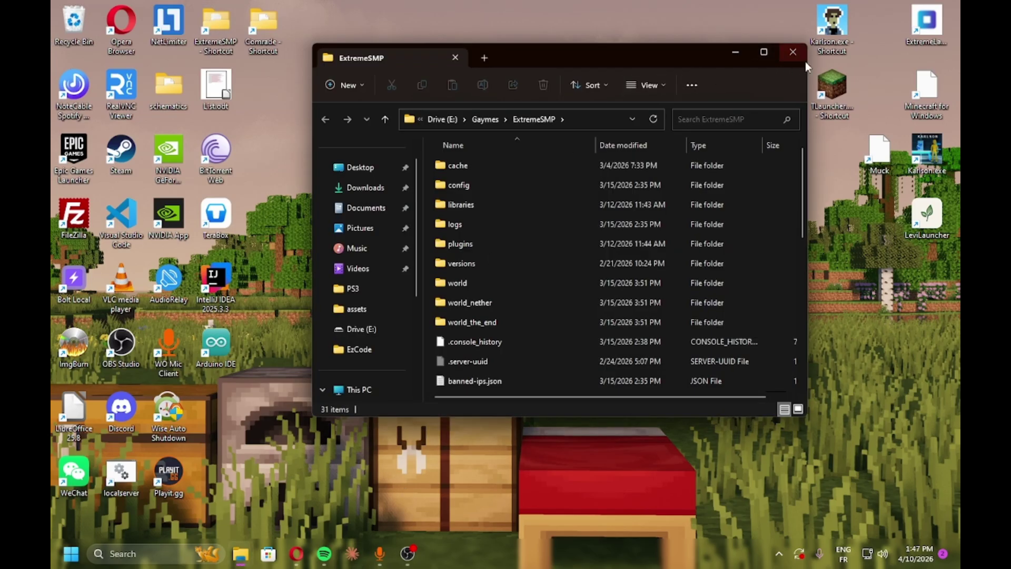
pyautogui.click(790, 55)
pyautogui.click(298, 543)
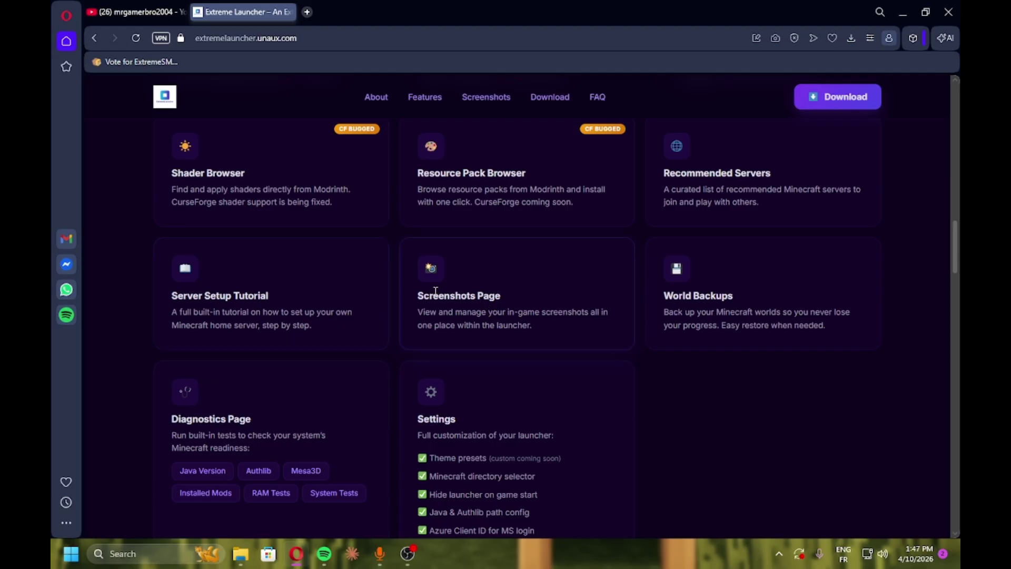
# Step: Read the Screenshots Page and Diagnostics Page feature cards, including the listed system tests
pyautogui.doubleClick(457, 297)
pyautogui.click(514, 348)
pyautogui.scroll(-1, 215, 341)
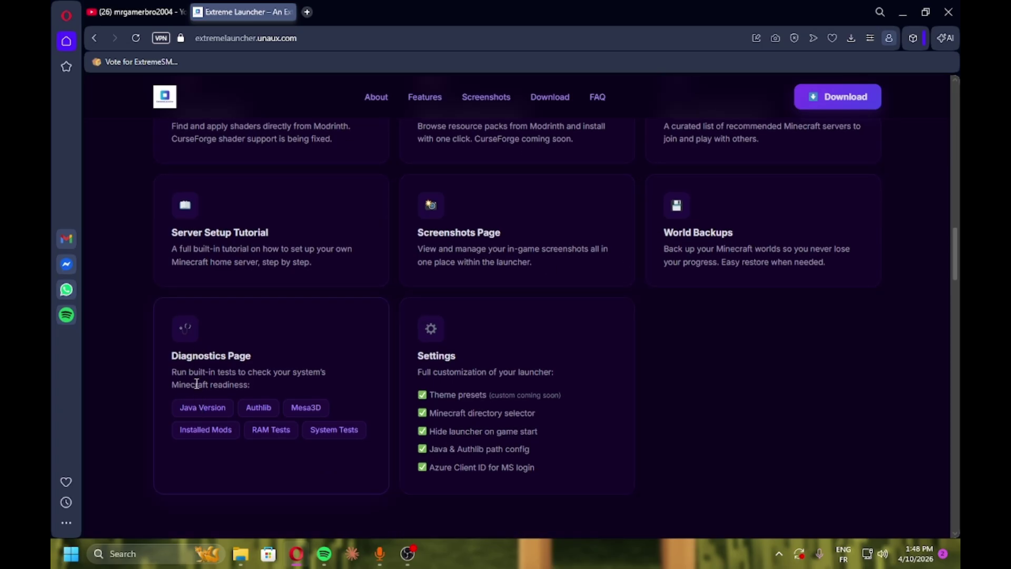
pyautogui.doubleClick(198, 411)
pyautogui.click(315, 405)
# Step: Read the Settings feature card, highlighting its description and the listed options from theme presets to Azure Client ID for MS login
pyautogui.moveTo(416, 356); pyautogui.dragTo(510, 353)
pyautogui.click(424, 379)
pyautogui.moveTo(428, 372); pyautogui.dragTo(530, 366)
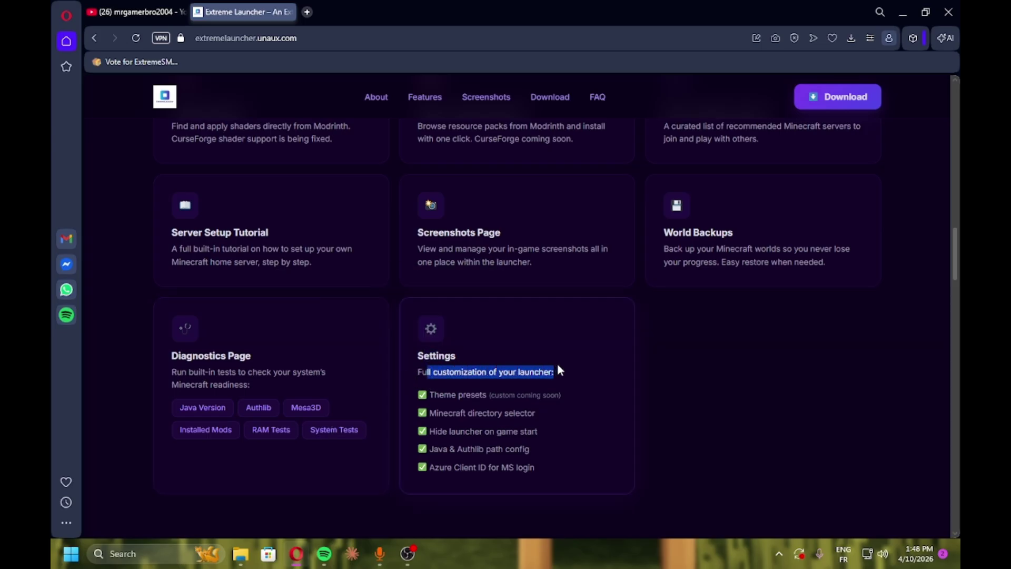
pyautogui.moveTo(513, 431); pyautogui.dragTo(507, 431)
pyautogui.tripleClick(442, 399)
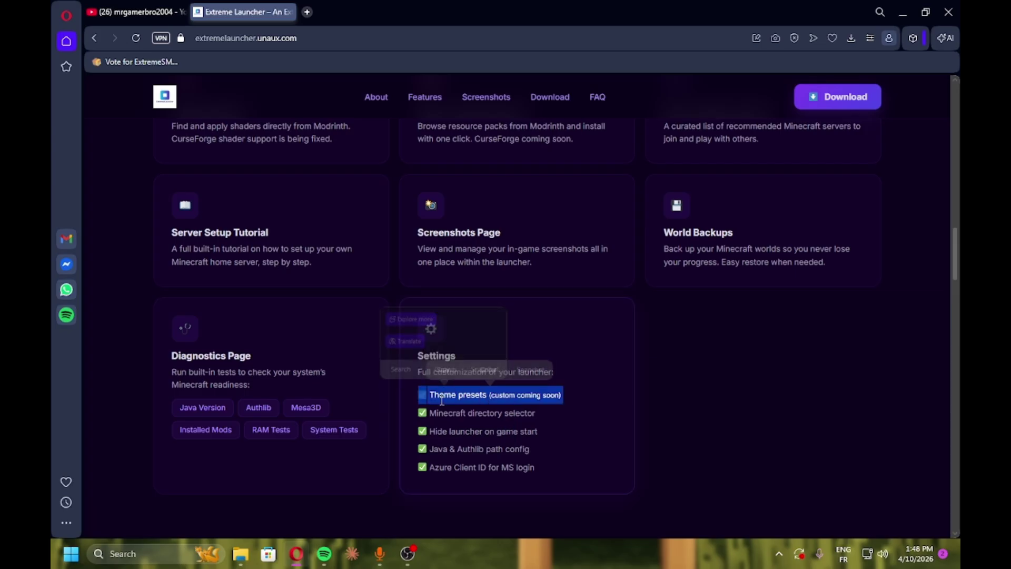
pyautogui.tripleClick(445, 413)
pyautogui.doubleClick(452, 431)
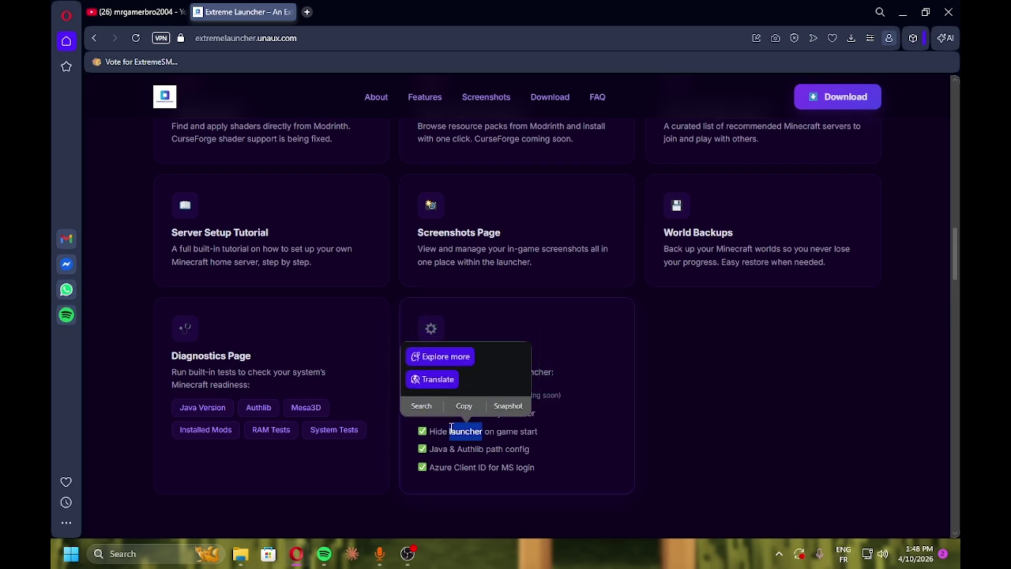
pyautogui.click(452, 430)
pyautogui.tripleClick(454, 449)
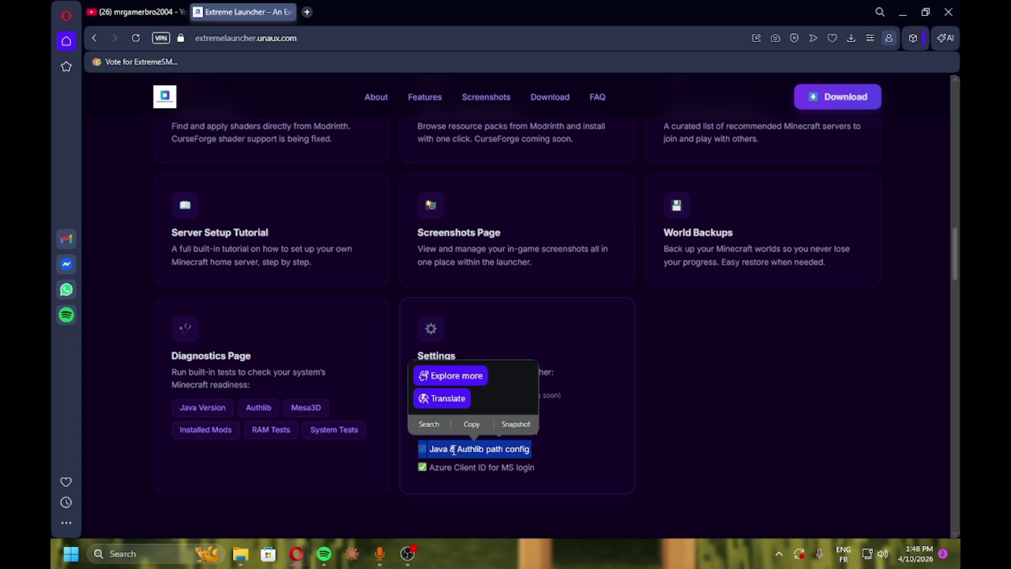
pyautogui.click(473, 465)
pyautogui.tripleClick(473, 468)
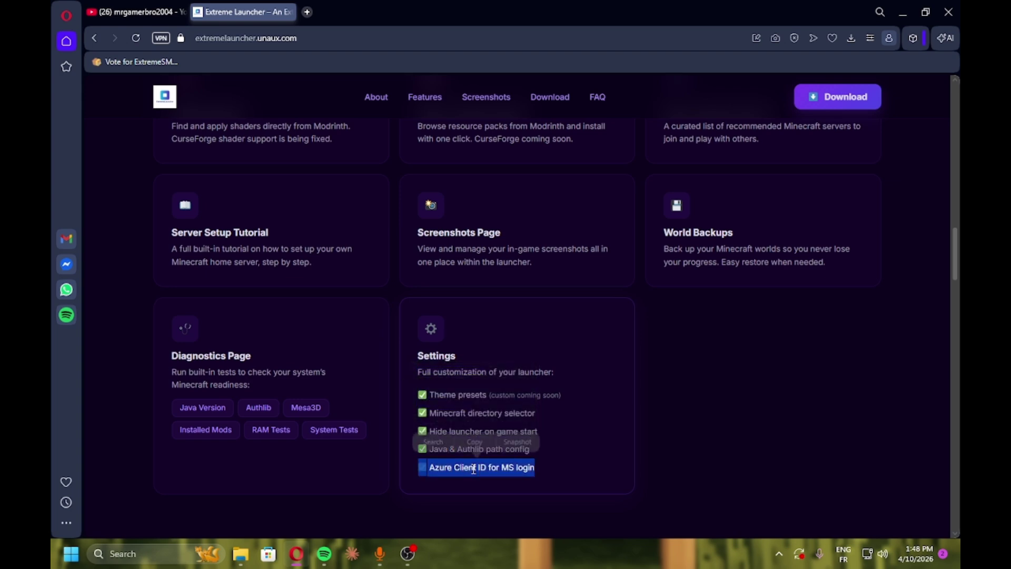
# Step: Go back to the home page's hero section, open the free download page and highlight the Download ExtremeLauncher heading
pyautogui.scroll(10, 608, 441)
pyautogui.scroll(10, 616, 432)
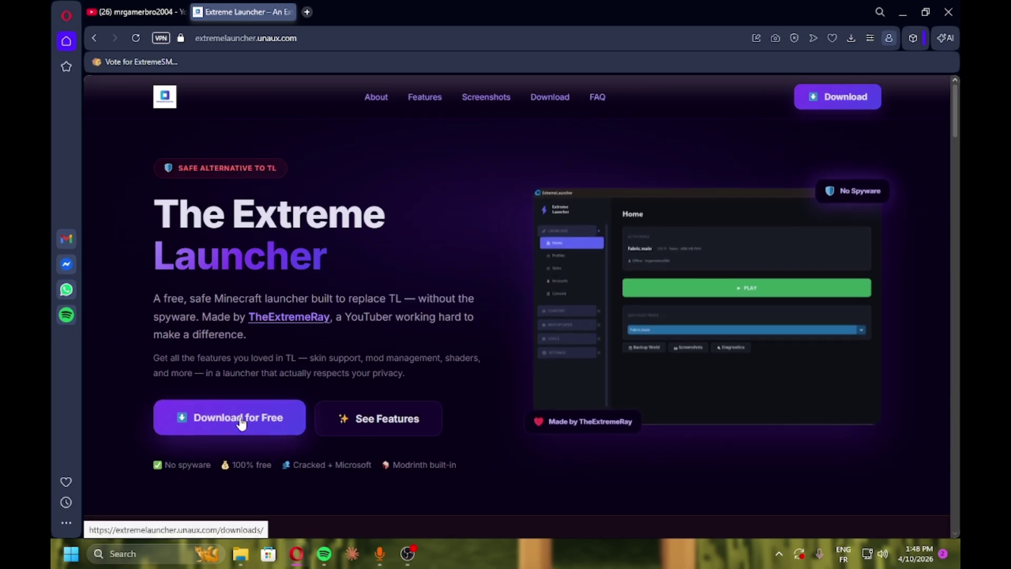
pyautogui.click(265, 414)
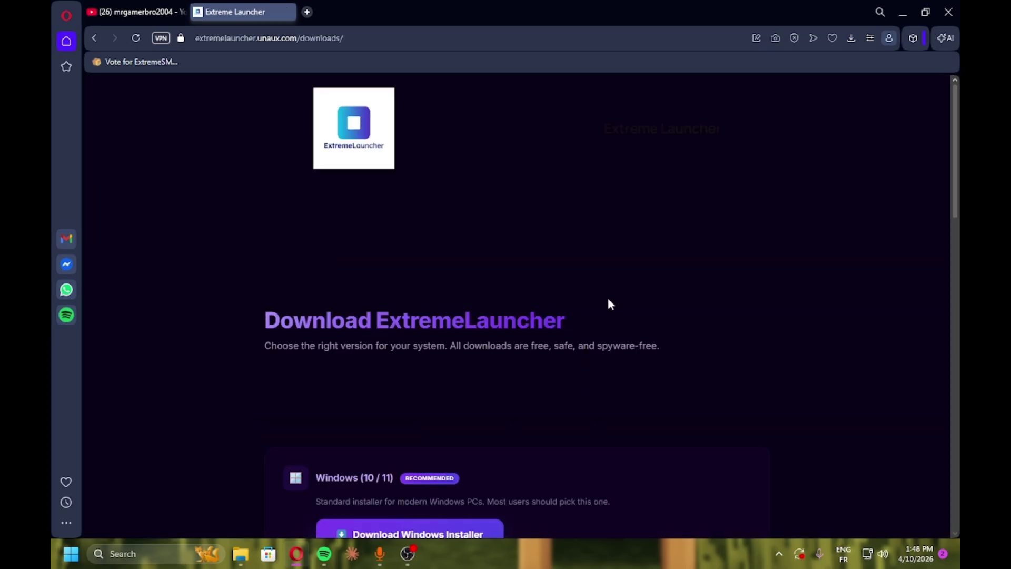
pyautogui.tripleClick(317, 320)
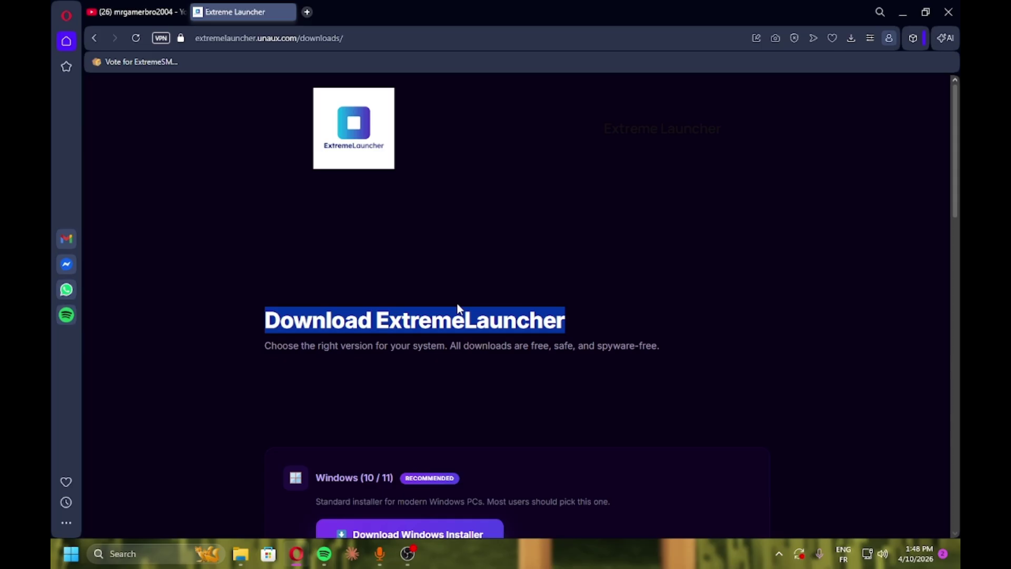
# Step: Start the Windows (10 / 11) installer download to show its save dialog, then cancel saving the file
pyautogui.scroll(-3, 459, 305)
pyautogui.moveTo(497, 314); pyautogui.dragTo(576, 208)
pyautogui.click(441, 248)
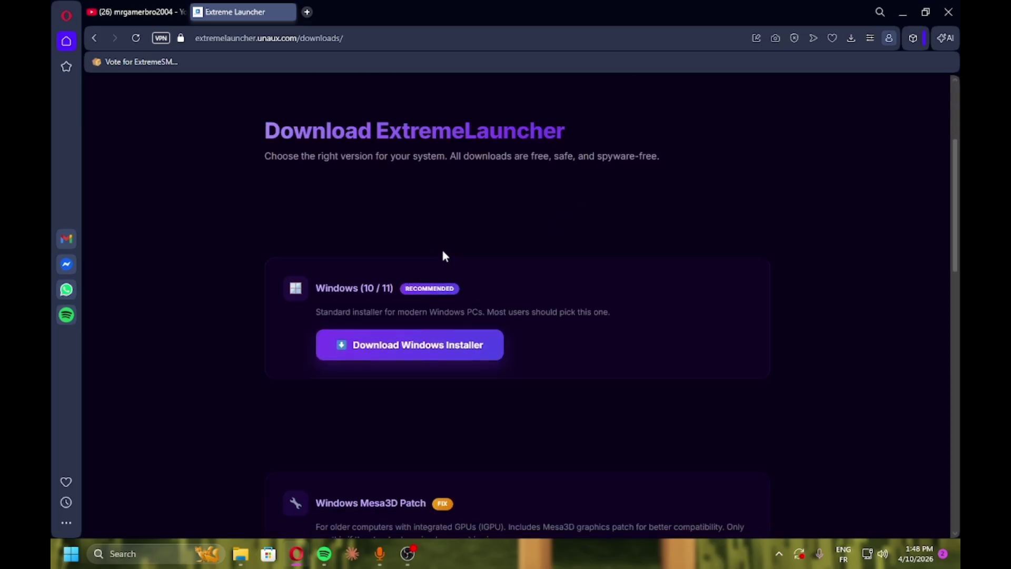
pyautogui.click(441, 345)
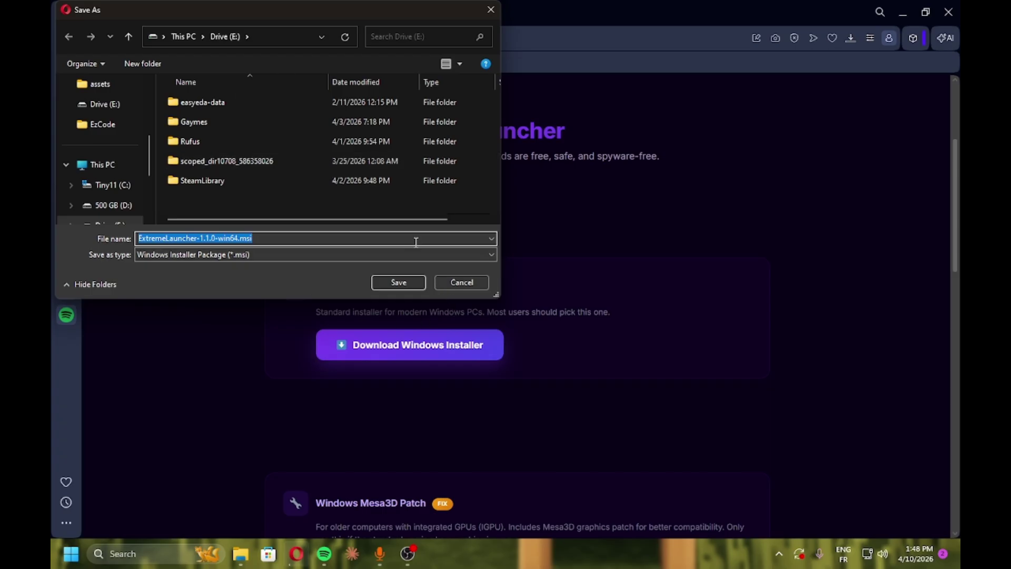
pyautogui.click(476, 283)
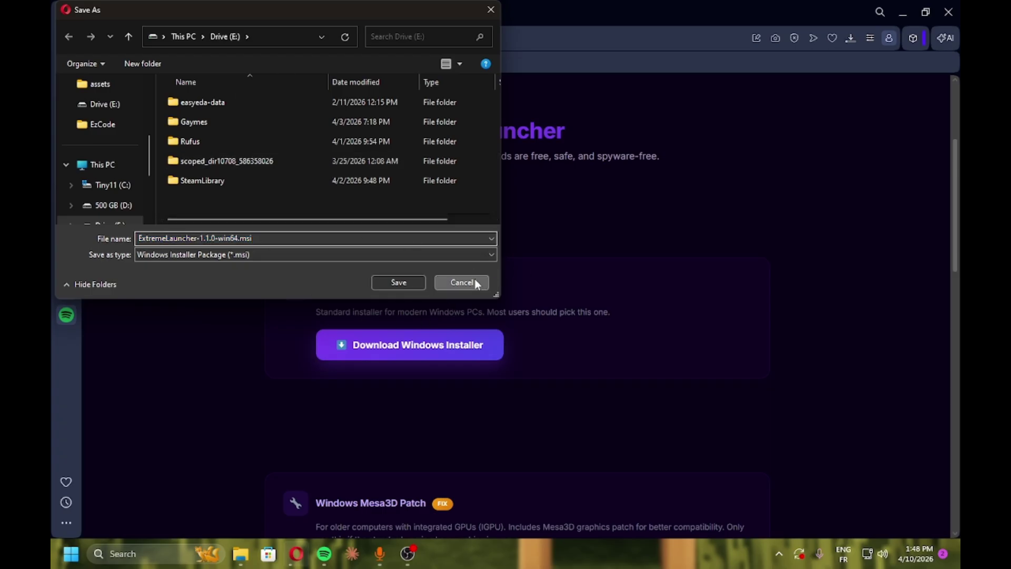
# Step: Read the Windows Mesa3D Patch card, highlighting the notes on older integrated GPUs and graphics issues
pyautogui.scroll(-3, 474, 276)
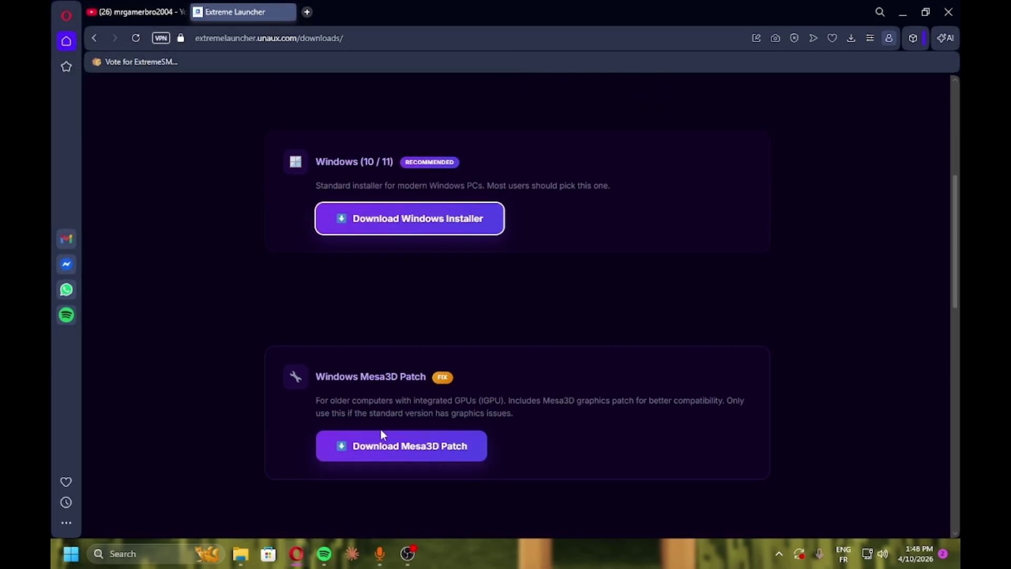
pyautogui.moveTo(343, 405); pyautogui.dragTo(616, 412)
pyautogui.click(486, 404)
pyautogui.doubleClick(500, 399)
pyautogui.moveTo(645, 404); pyautogui.dragTo(491, 411)
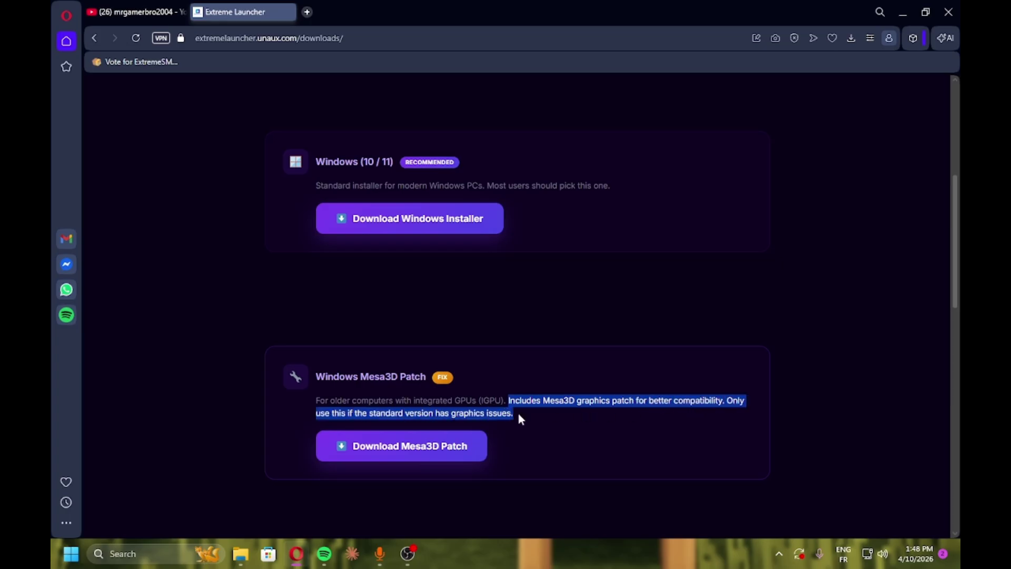
pyautogui.click(509, 398)
# Step: Review the download options on the page and open the info page for the Universal (Windows / Linux / Mac) version
pyautogui.scroll(-6, 488, 374)
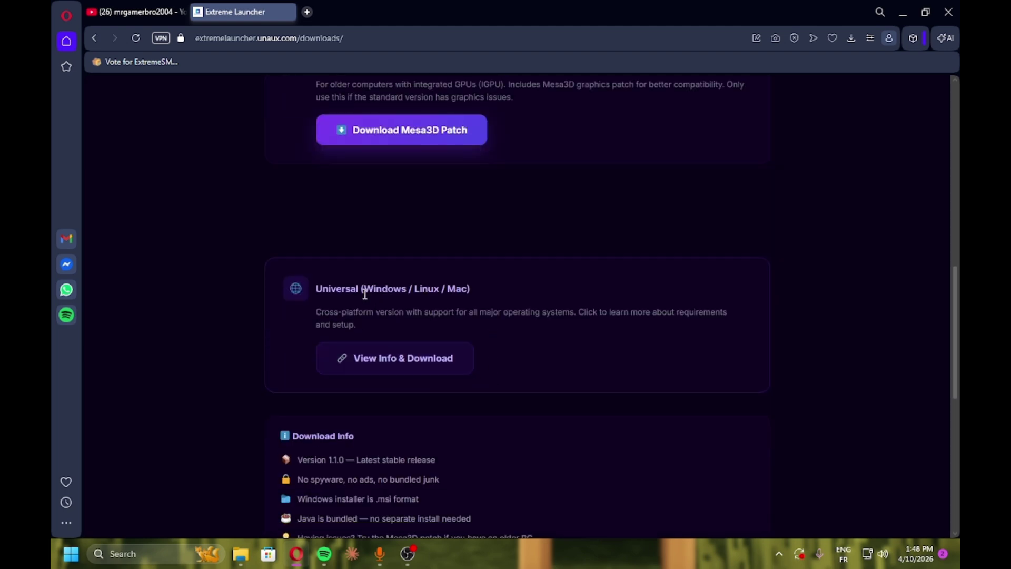
pyautogui.tripleClick(342, 285)
pyautogui.click(395, 287)
pyautogui.scroll(10, 485, 274)
pyautogui.scroll(-1, 373, 420)
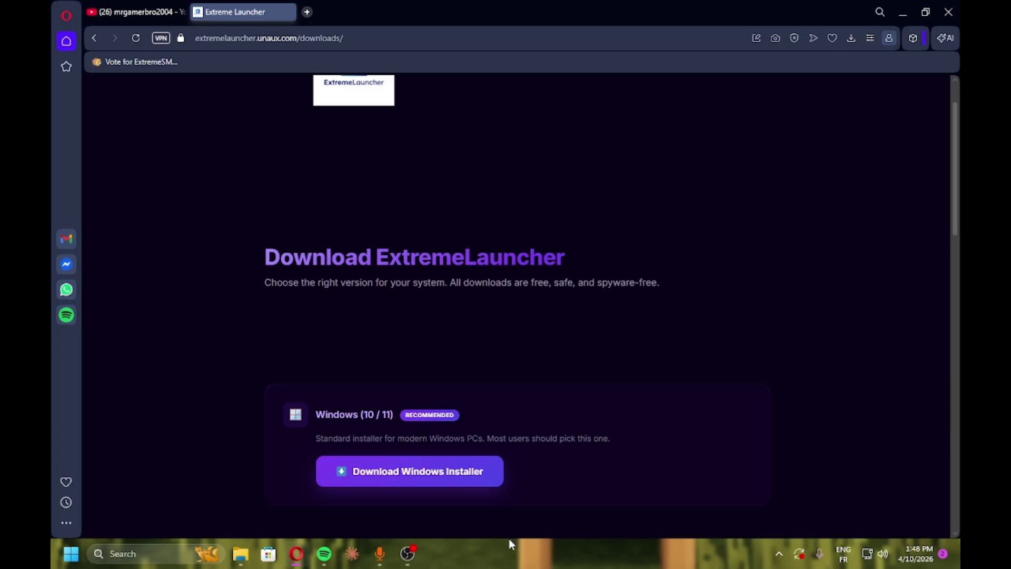
pyautogui.scroll(-4, 463, 408)
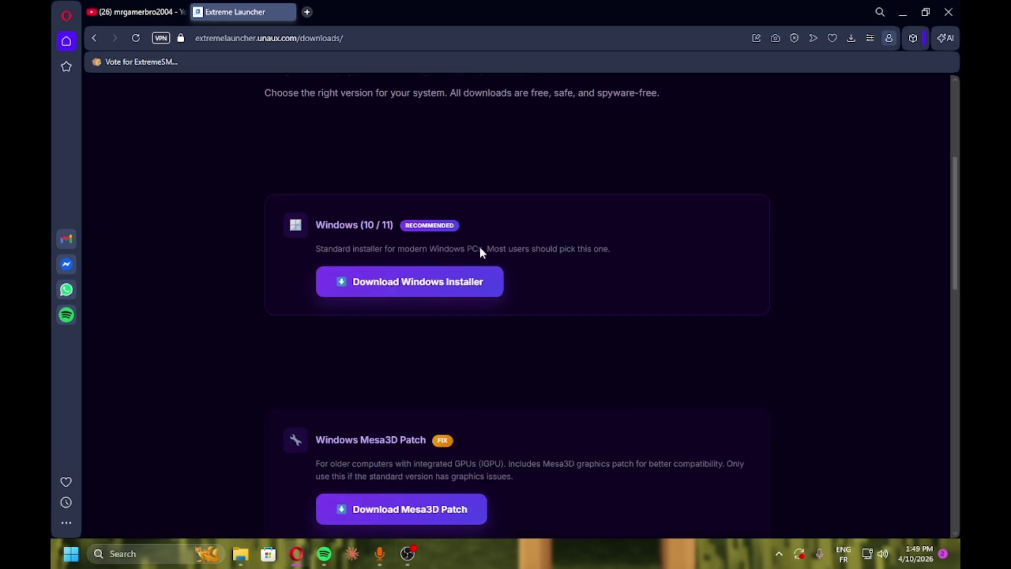
pyautogui.scroll(-5, 454, 362)
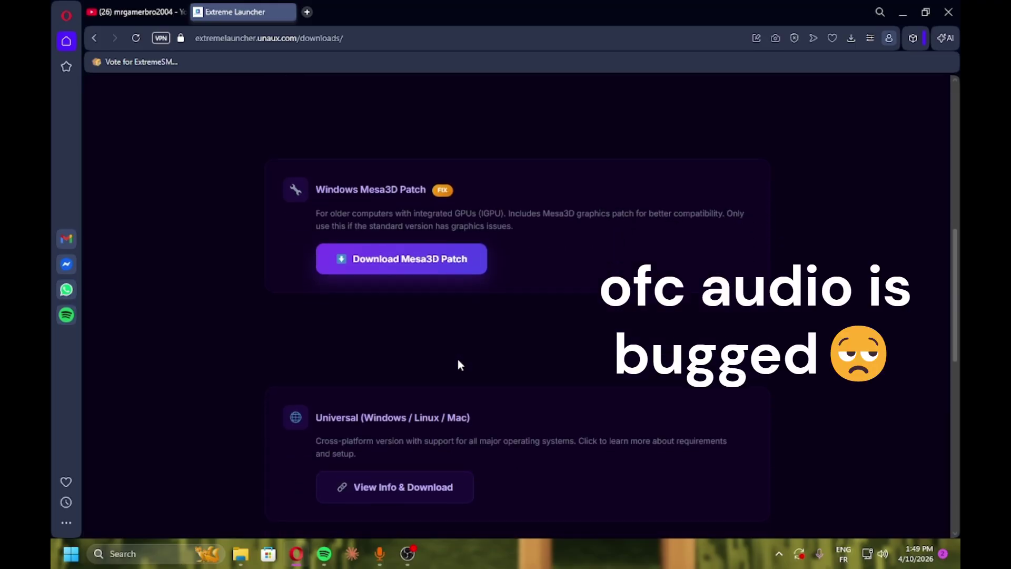
pyautogui.scroll(-1, 456, 419)
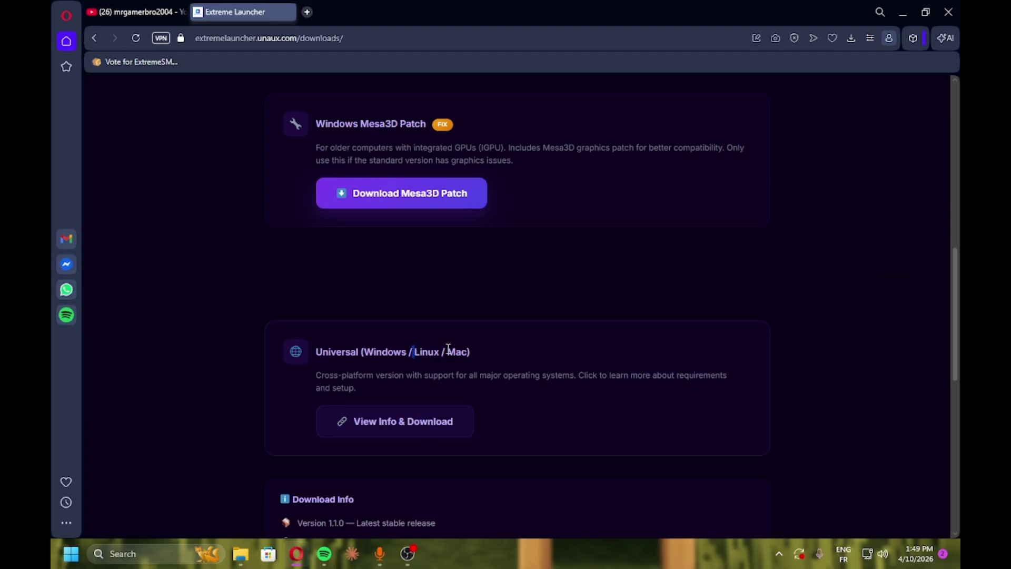
pyautogui.click(419, 429)
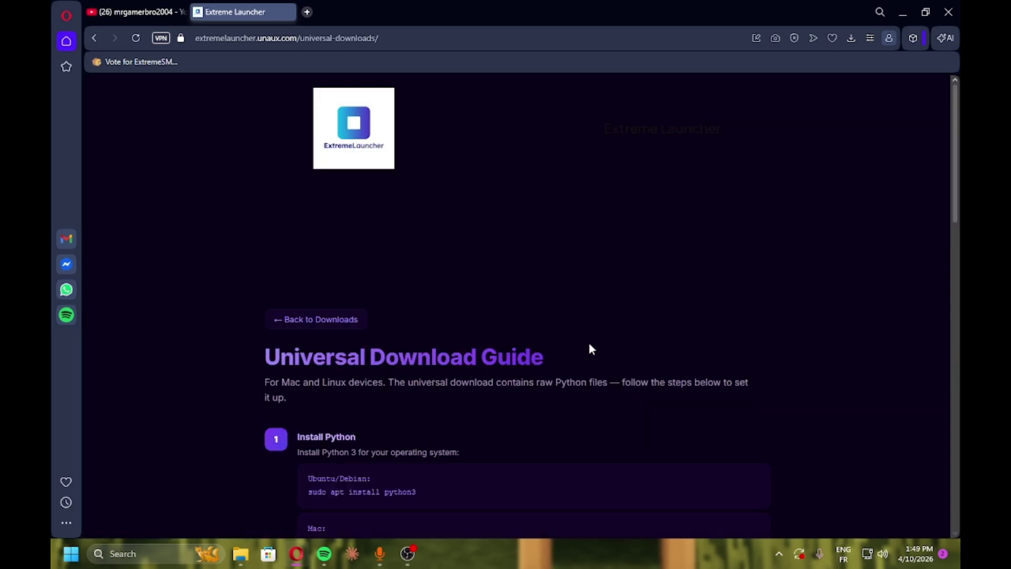
# Step: Read the Install Python step of the Universal Download Guide, highlighting the Ubuntu/Debian command
pyautogui.scroll(-1, 591, 348)
pyautogui.moveTo(298, 373); pyautogui.dragTo(356, 374)
pyautogui.click(469, 427)
pyautogui.moveTo(314, 416); pyautogui.dragTo(370, 418)
pyautogui.click(358, 428)
pyautogui.moveTo(314, 432); pyautogui.dragTo(463, 411)
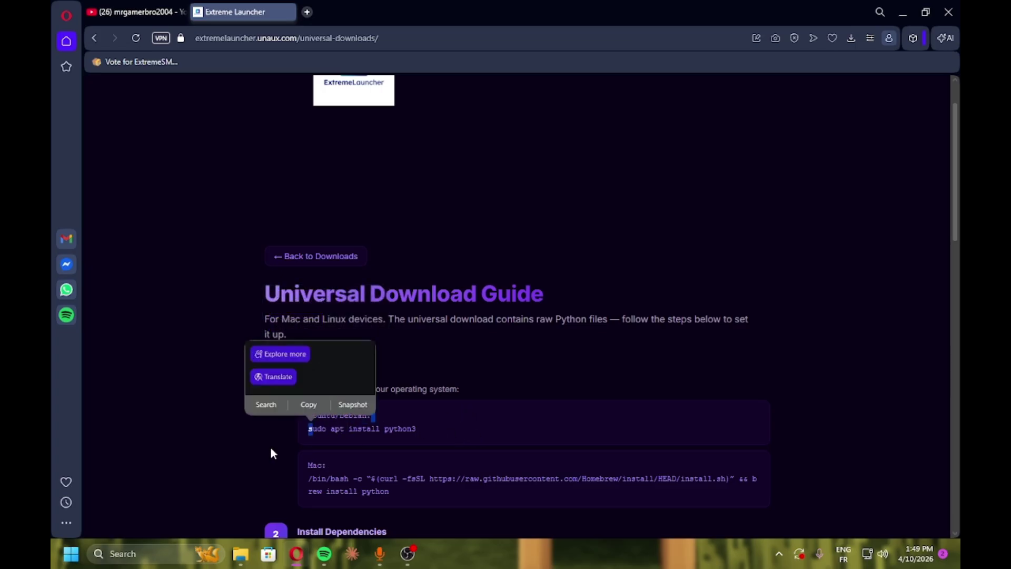
pyautogui.click(325, 439)
pyautogui.moveTo(381, 421); pyautogui.dragTo(432, 425)
pyautogui.click(361, 439)
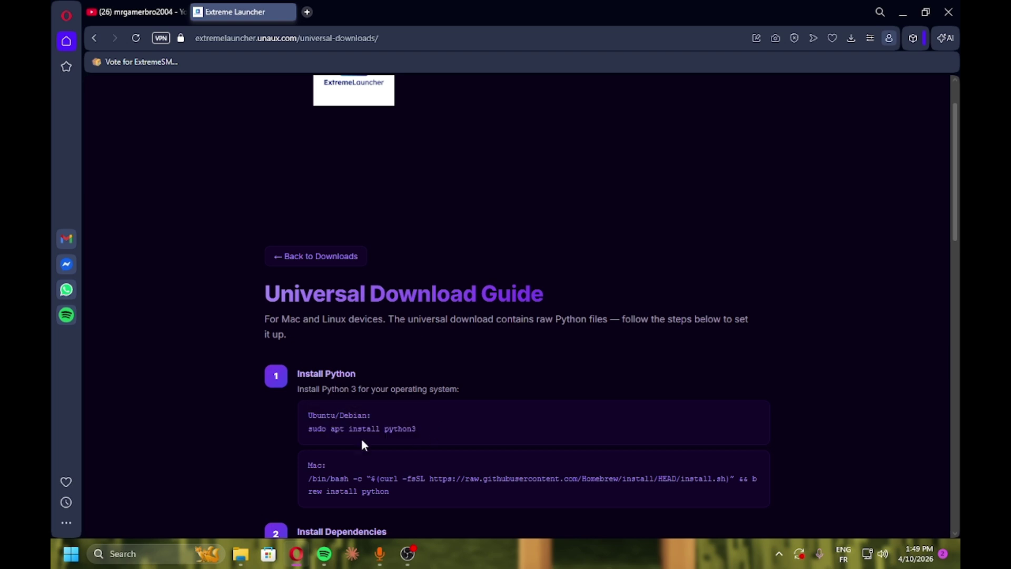
# Step: Examine the Mac command for installing Python, highlighting its text
pyautogui.scroll(-1, 340, 470)
pyautogui.moveTo(325, 417); pyautogui.dragTo(359, 436)
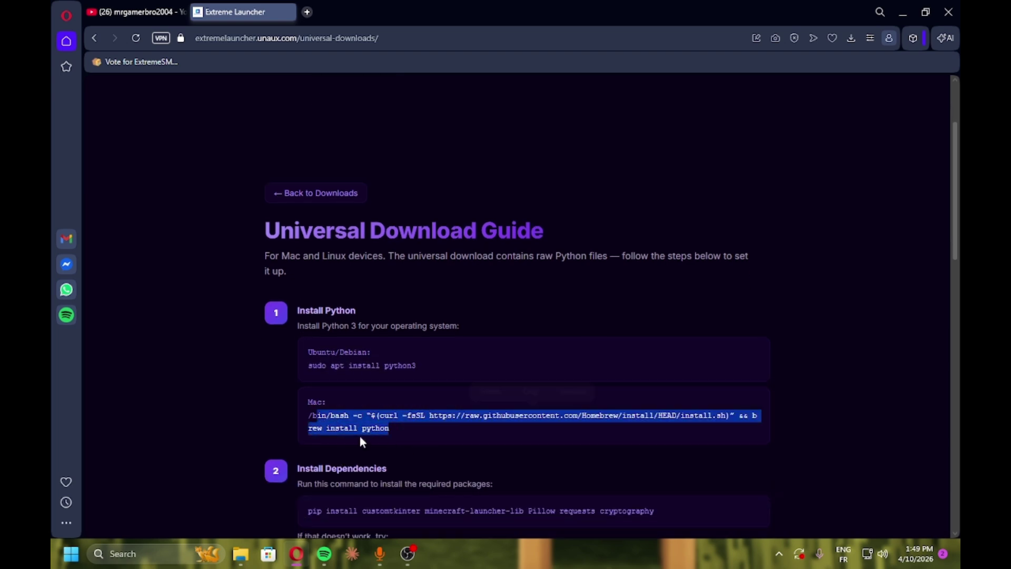
pyautogui.click(359, 437)
pyautogui.moveTo(305, 419); pyautogui.dragTo(390, 433)
pyautogui.click(424, 443)
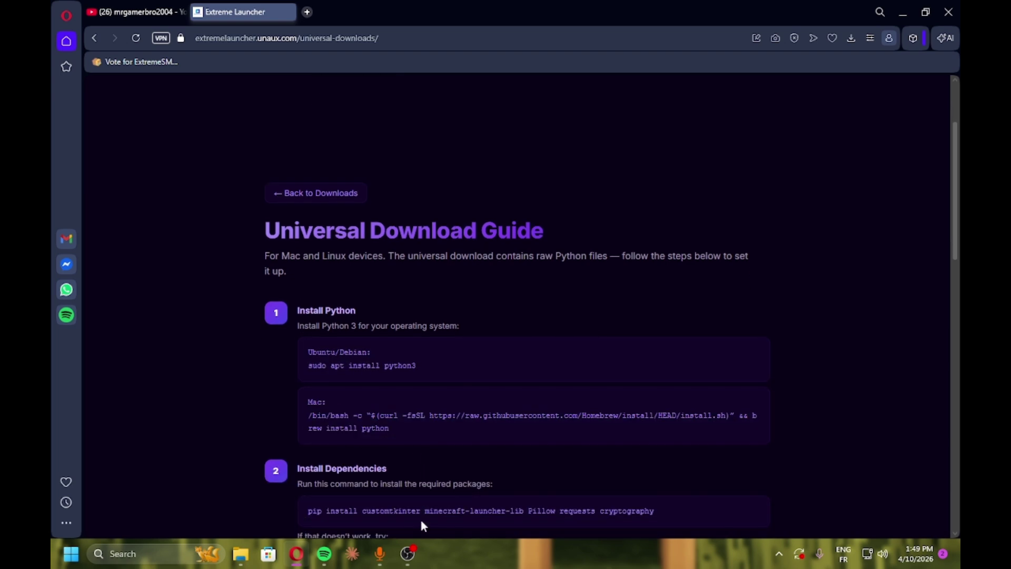
pyautogui.scroll(2, 414, 444)
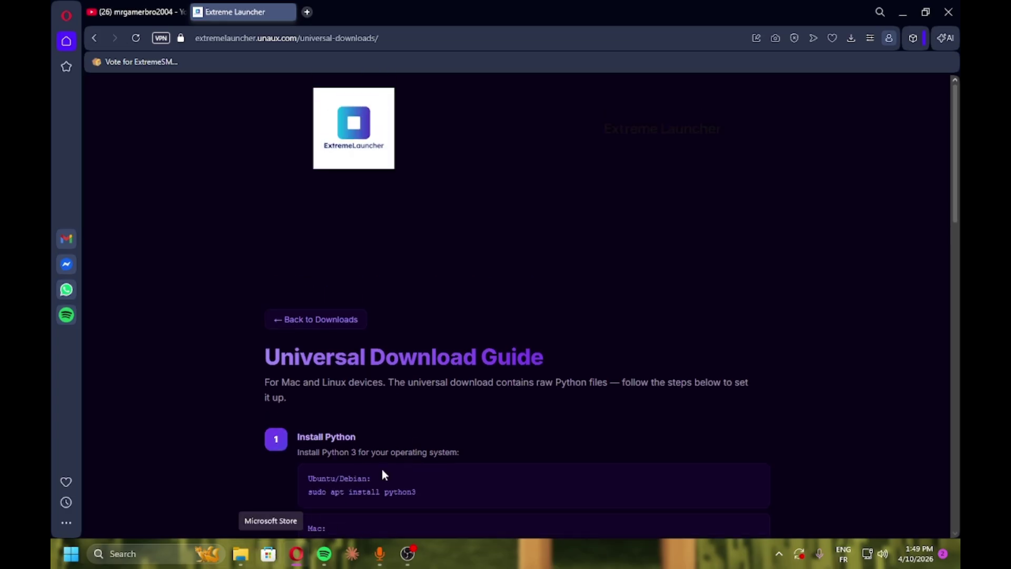
# Step: Read the Install Dependencies step, highlighting the pip install command for the required packages
pyautogui.scroll(-3, 452, 406)
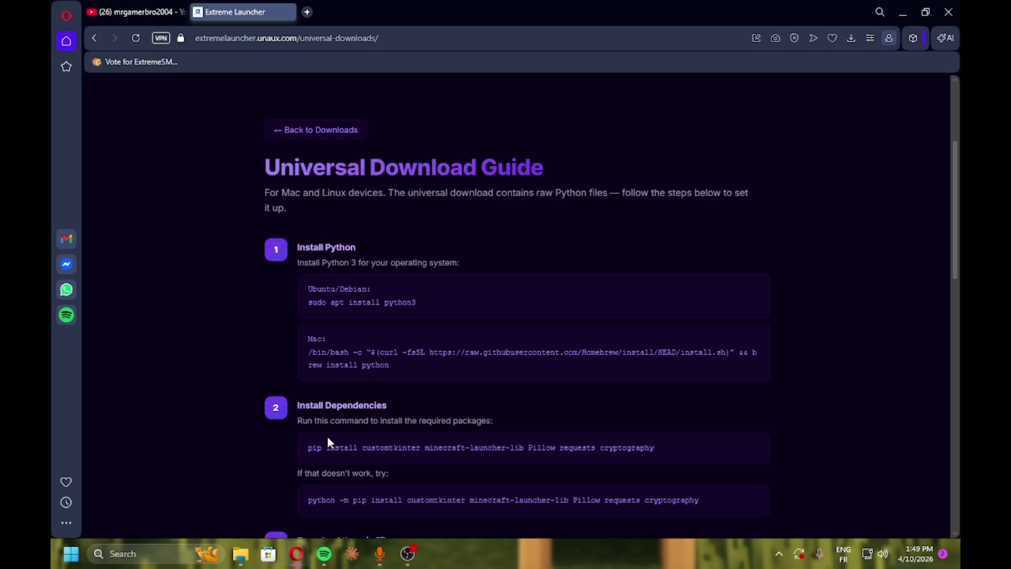
pyautogui.moveTo(319, 445); pyautogui.dragTo(348, 446)
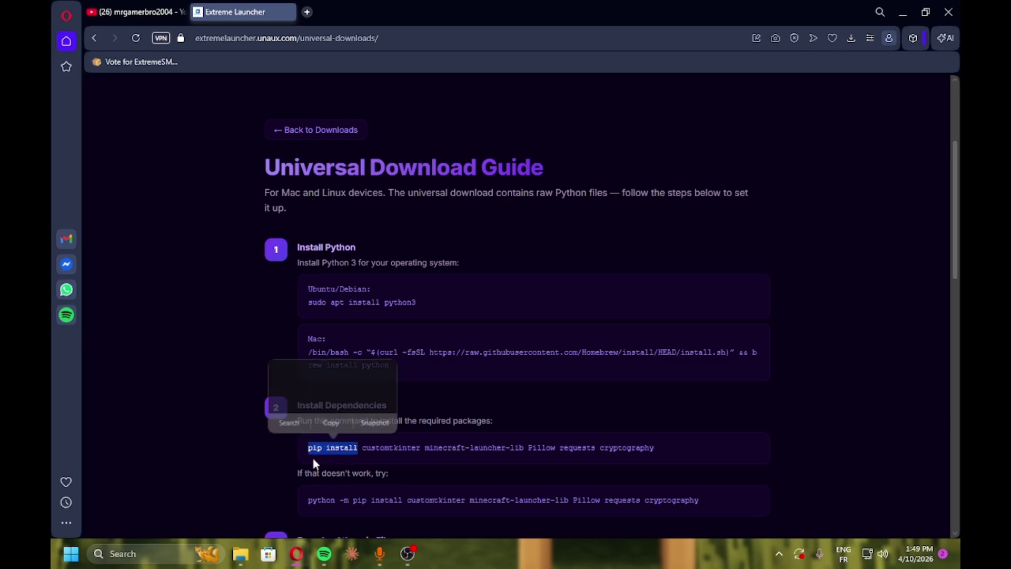
pyautogui.click(311, 454)
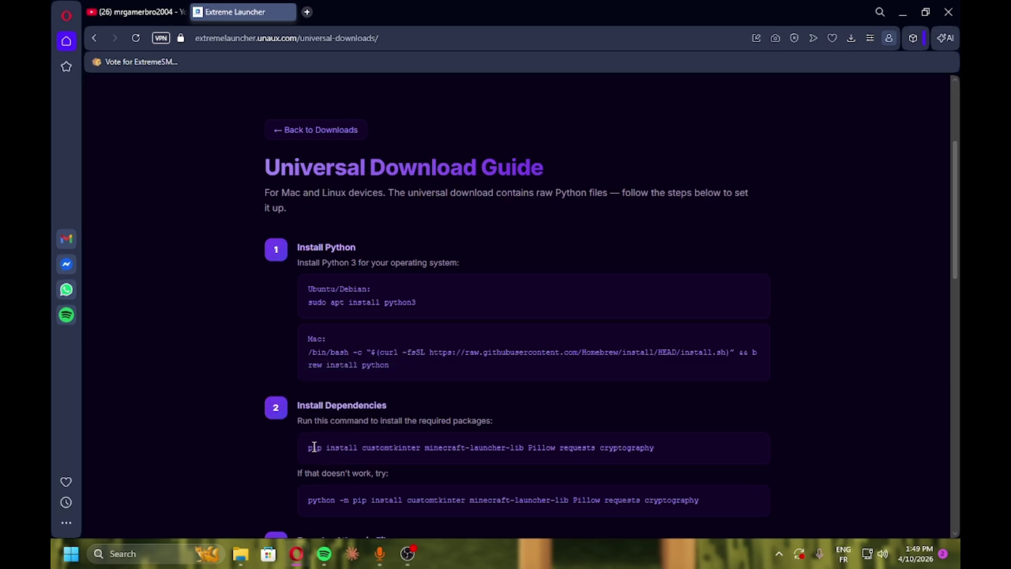
pyautogui.moveTo(310, 446); pyautogui.dragTo(367, 442)
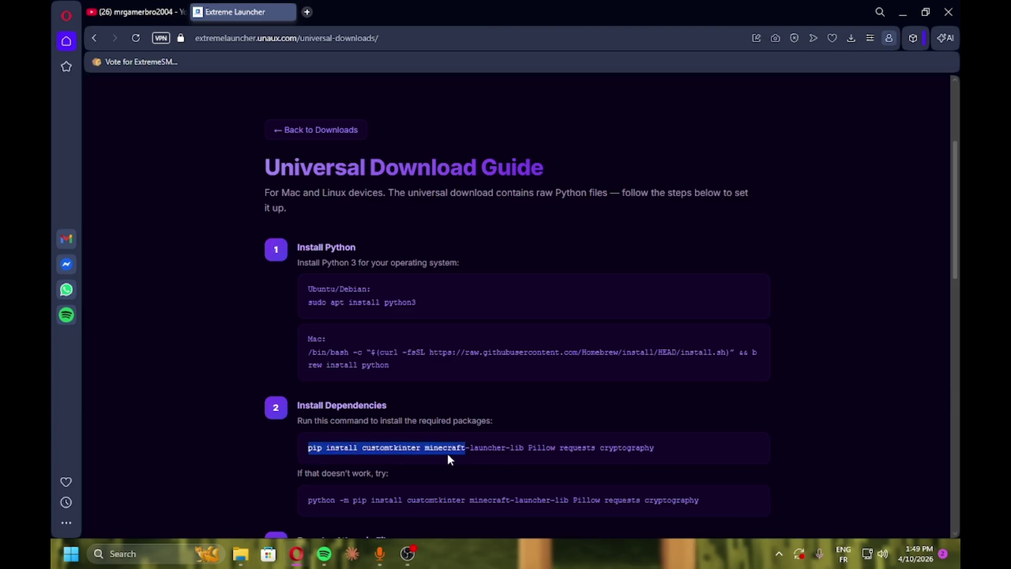
pyautogui.moveTo(529, 458); pyautogui.dragTo(631, 451)
pyautogui.click(503, 456)
pyautogui.scroll(-1, 501, 454)
pyautogui.scroll(-2, 503, 453)
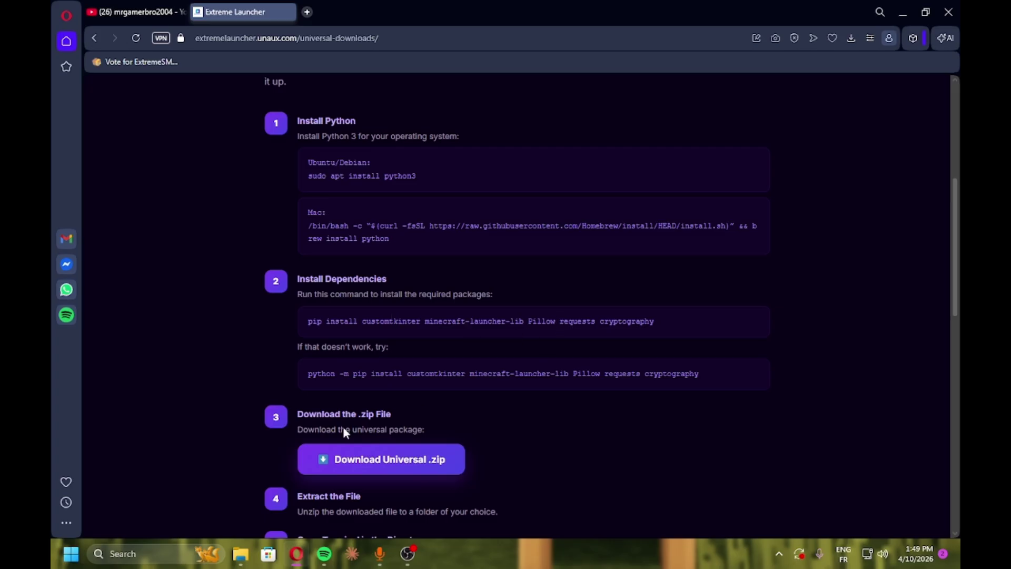
# Step: Examine the alternative python -m pip install command for the dependencies, highlighting its text
pyautogui.doubleClick(321, 372)
pyautogui.click(337, 353)
pyautogui.moveTo(326, 373); pyautogui.dragTo(758, 421)
pyautogui.click(345, 424)
# Step: Start the universal .zip download to show its save dialog, then cancel saving the file
pyautogui.scroll(-1, 424, 389)
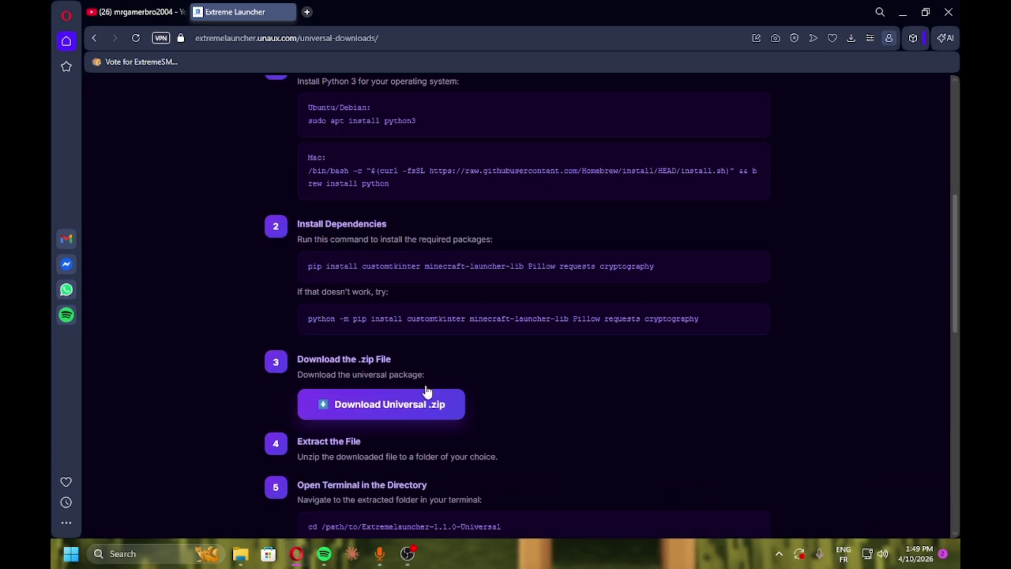
pyautogui.click(429, 409)
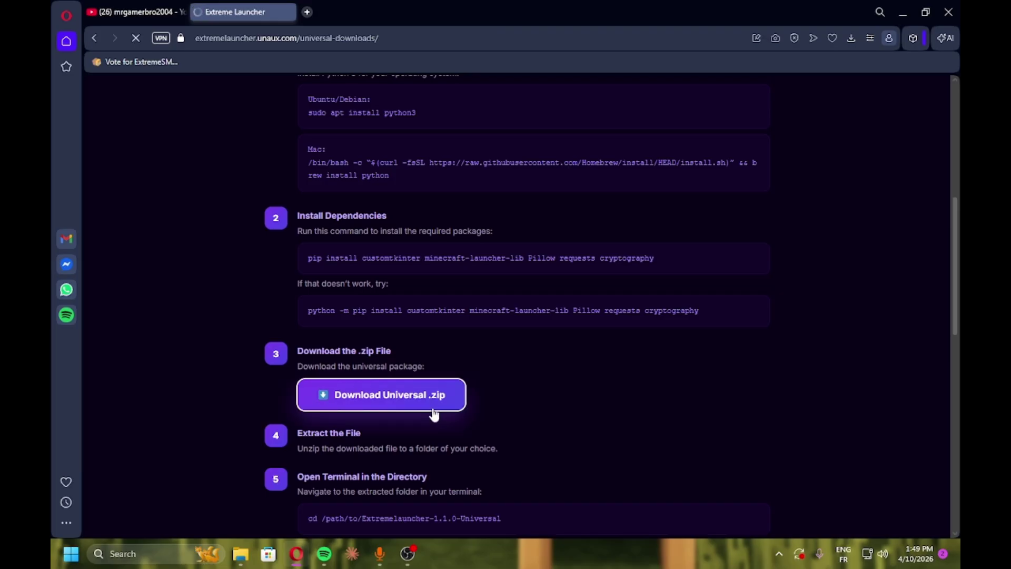
pyautogui.click(448, 279)
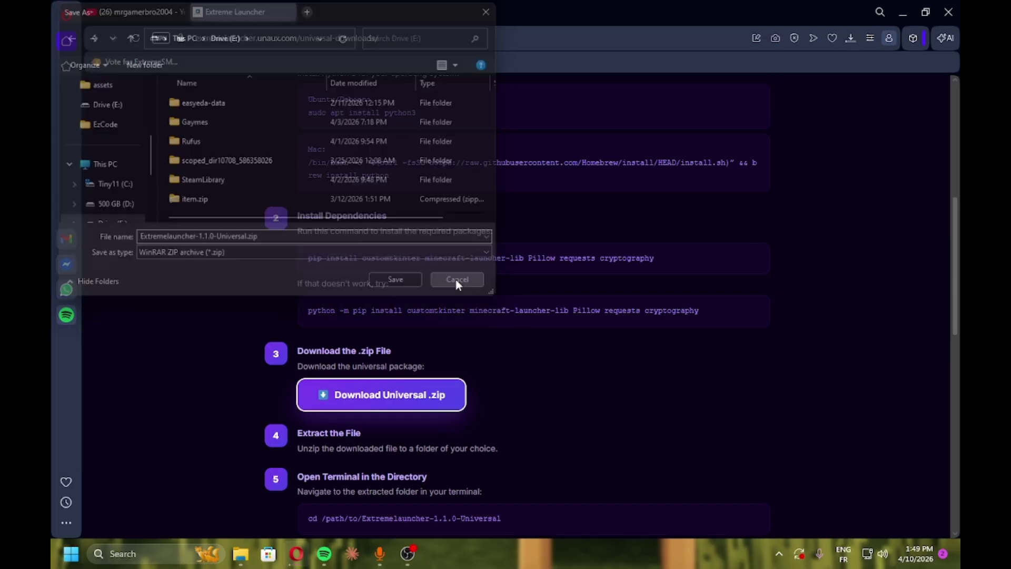
# Step: Read the guide's steps on extracting the file, opening a terminal in the directory and running the launcher, highlighting the cd command
pyautogui.tripleClick(345, 431)
pyautogui.click(370, 447)
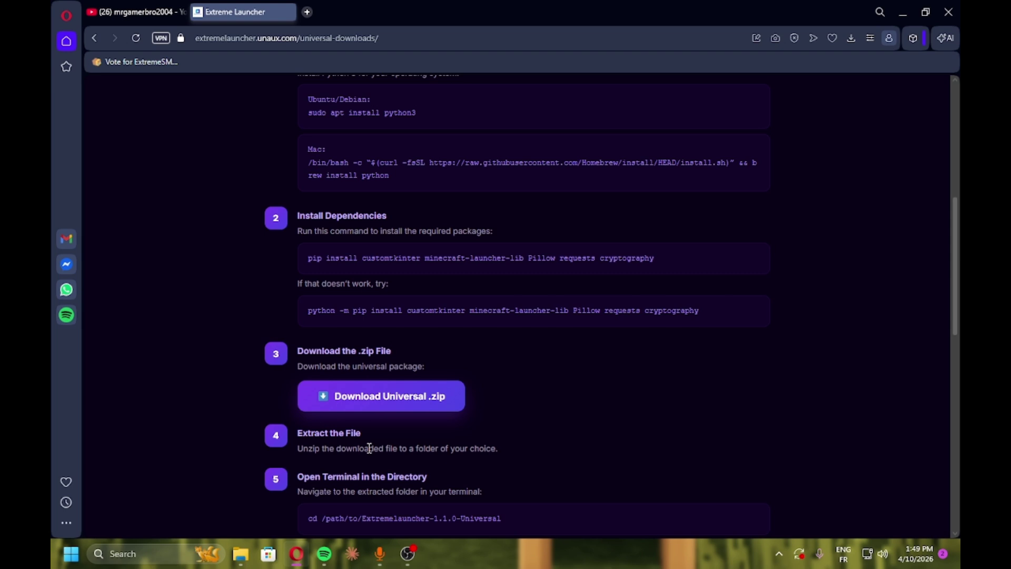
pyautogui.scroll(-1, 348, 448)
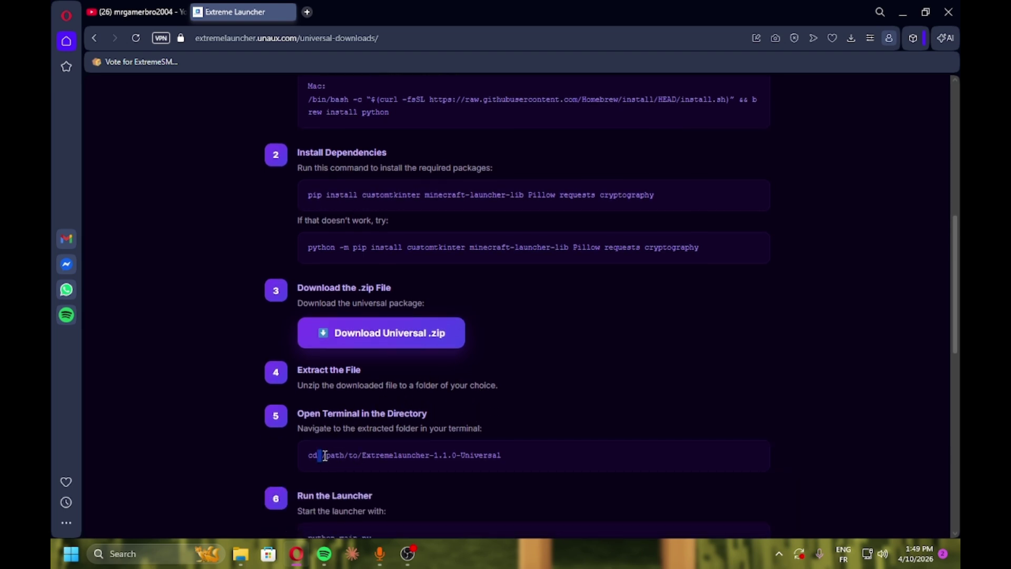
pyautogui.moveTo(325, 455); pyautogui.dragTo(384, 452)
pyautogui.click(503, 456)
pyautogui.scroll(-2, 498, 388)
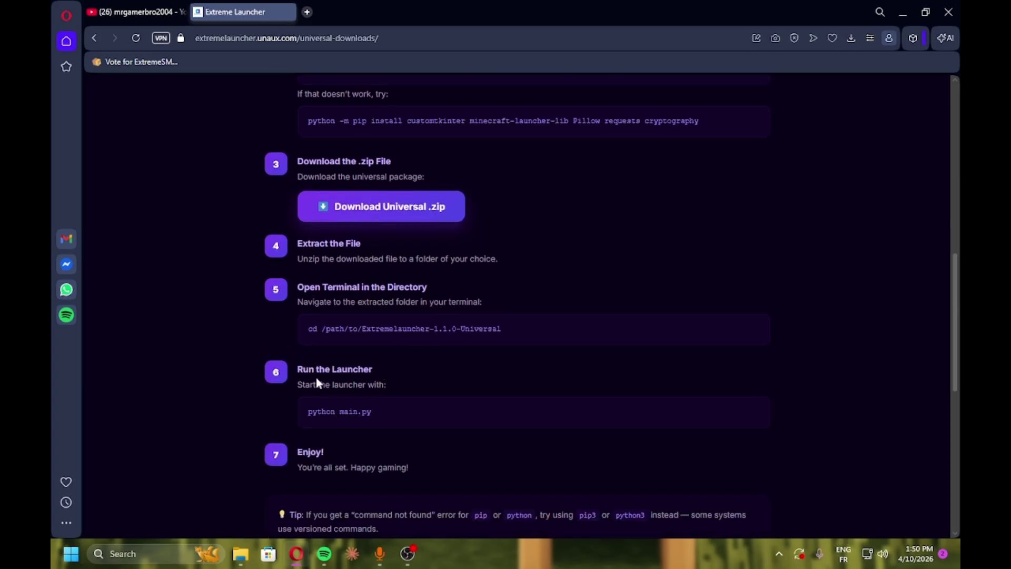
# Step: Read the Run the Launcher step and the guide's closing tip and message, highlighting the python main.py command
pyautogui.moveTo(331, 411); pyautogui.dragTo(404, 409)
pyautogui.click(265, 375)
pyautogui.moveTo(309, 412); pyautogui.dragTo(353, 411)
pyautogui.click(379, 412)
pyautogui.scroll(-2, 334, 438)
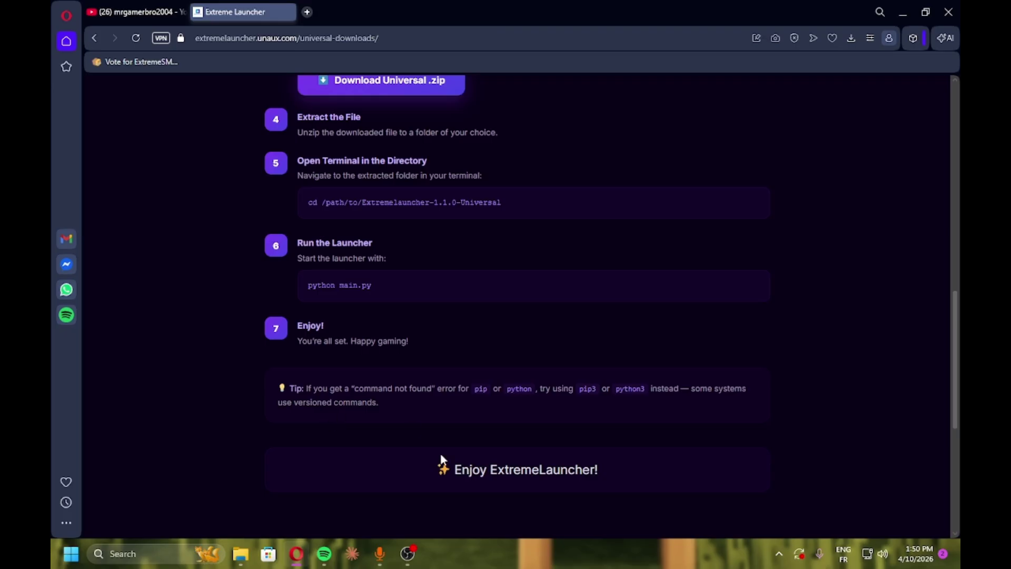
pyautogui.moveTo(540, 470); pyautogui.dragTo(523, 469)
# Step: Go back from the universal guide to the website's home page and open its downloads page
pyautogui.scroll(11, 507, 437)
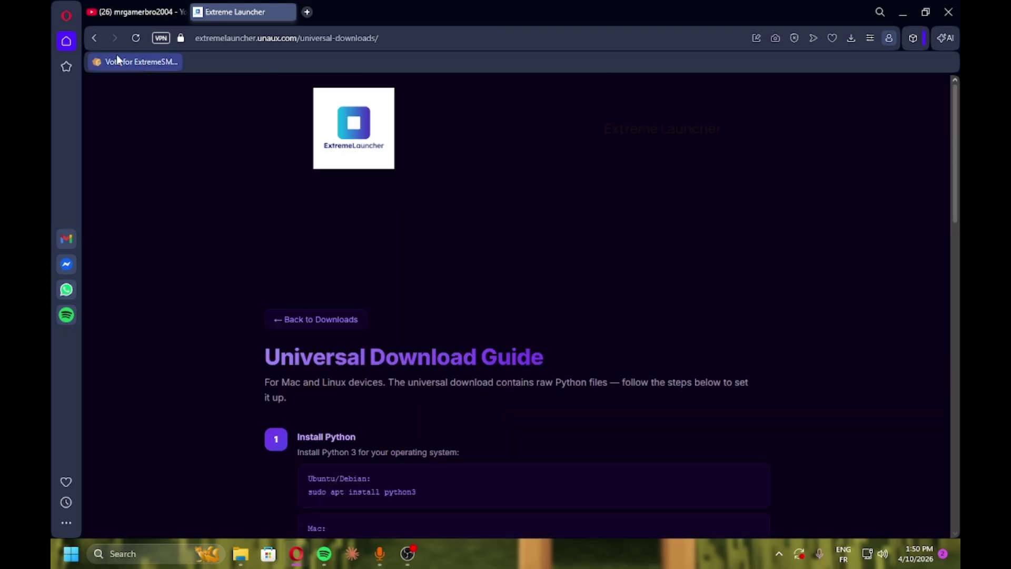
pyautogui.click(94, 37)
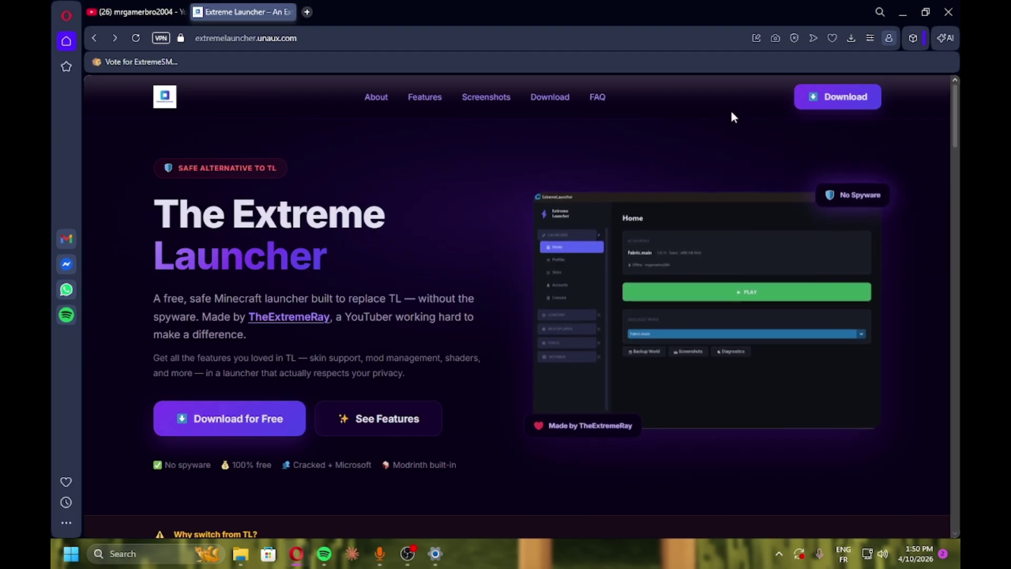
pyautogui.click(226, 421)
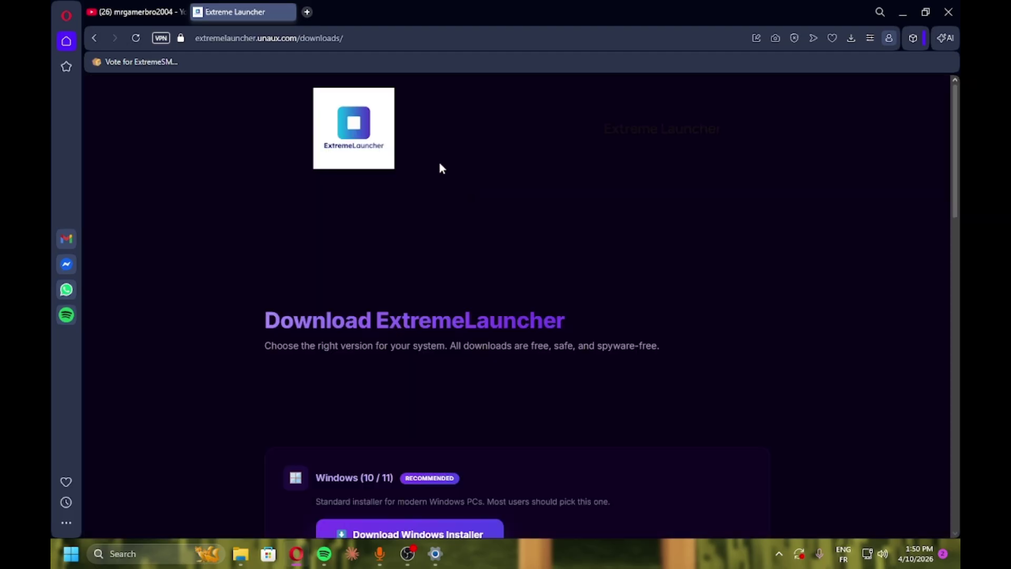
# Step: Compare the Windows (10 / 11), Windows Mesa3D Patch and Universal download options and read what each is intended for
pyautogui.scroll(-4, 515, 343)
pyautogui.scroll(-8, 529, 304)
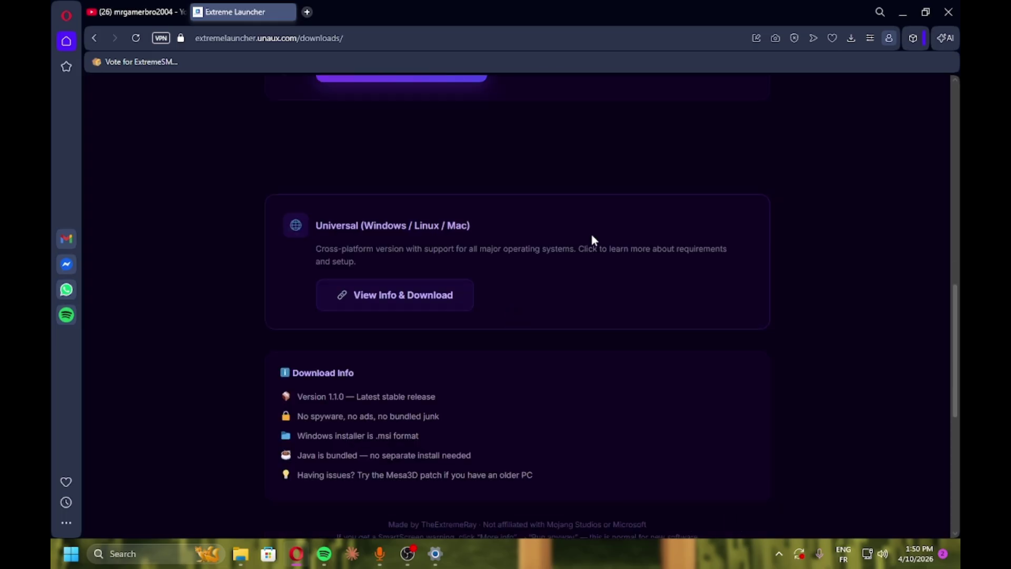
pyautogui.scroll(7, 590, 234)
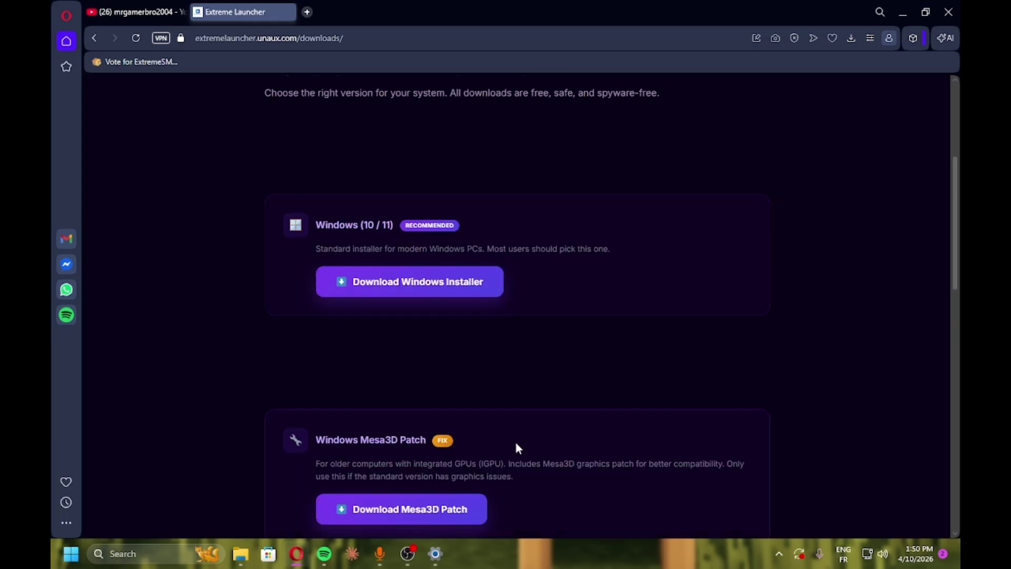
pyautogui.scroll(-3, 516, 445)
pyautogui.scroll(-2, 583, 386)
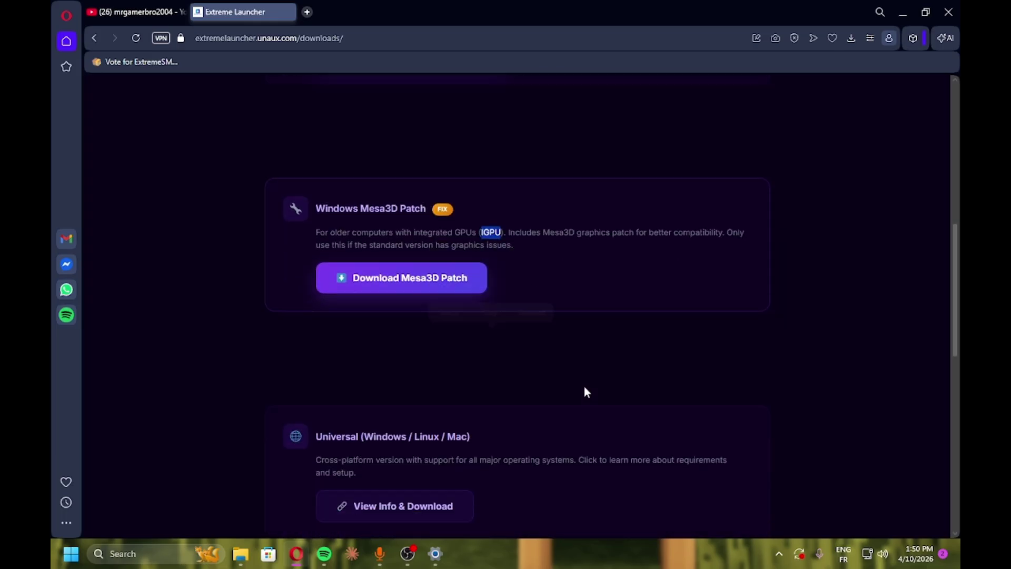
pyautogui.click(584, 387)
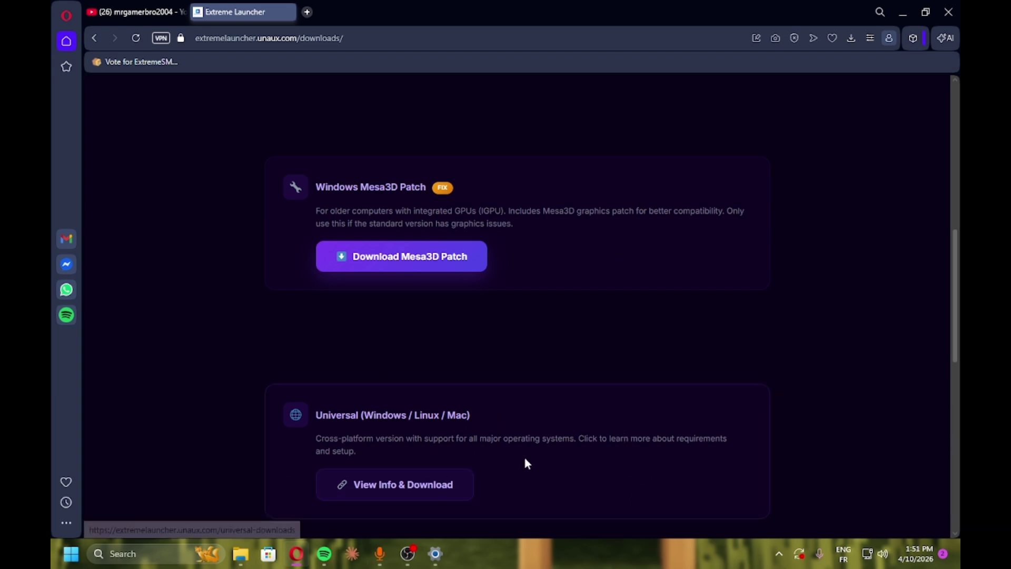
pyautogui.scroll(7, 425, 437)
pyautogui.scroll(1, 429, 443)
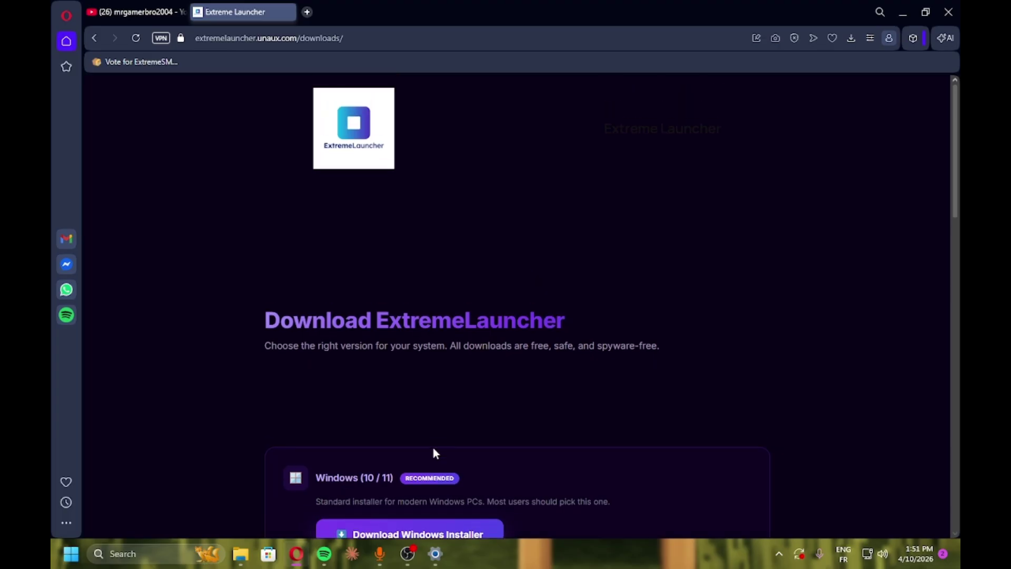
pyautogui.scroll(-3, 436, 438)
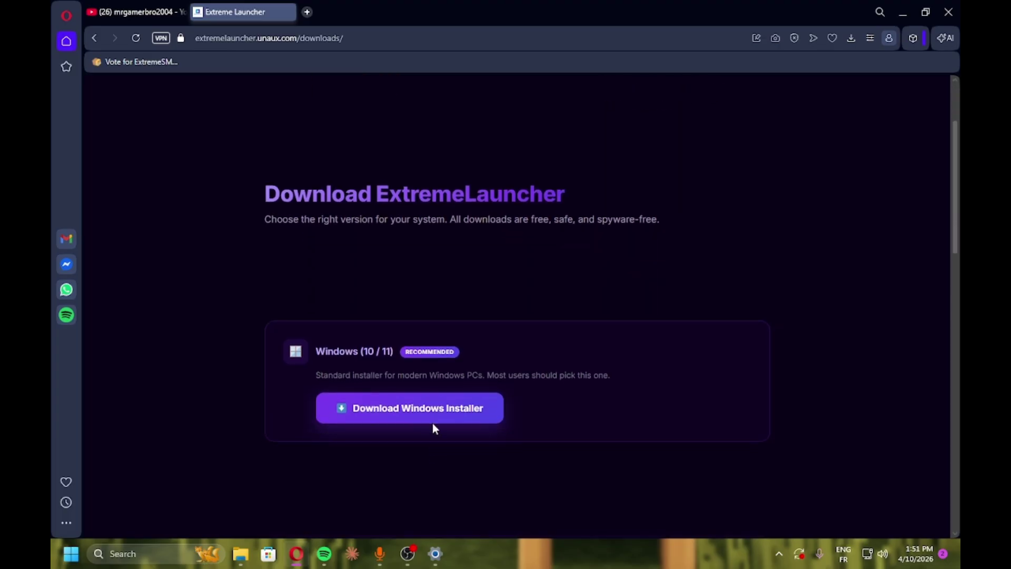
pyautogui.click(71, 553)
pyautogui.click(858, 392)
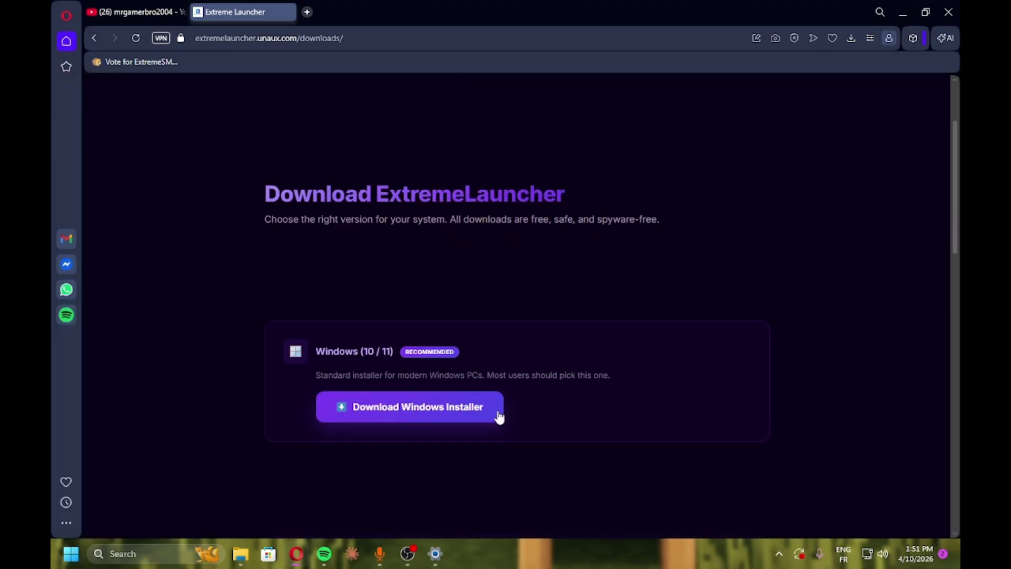
# Step: Download the Windows installer ExtremeLauncher-1.1.0-win64.msi into the EL folder on Drive (E:)
pyautogui.click(449, 412)
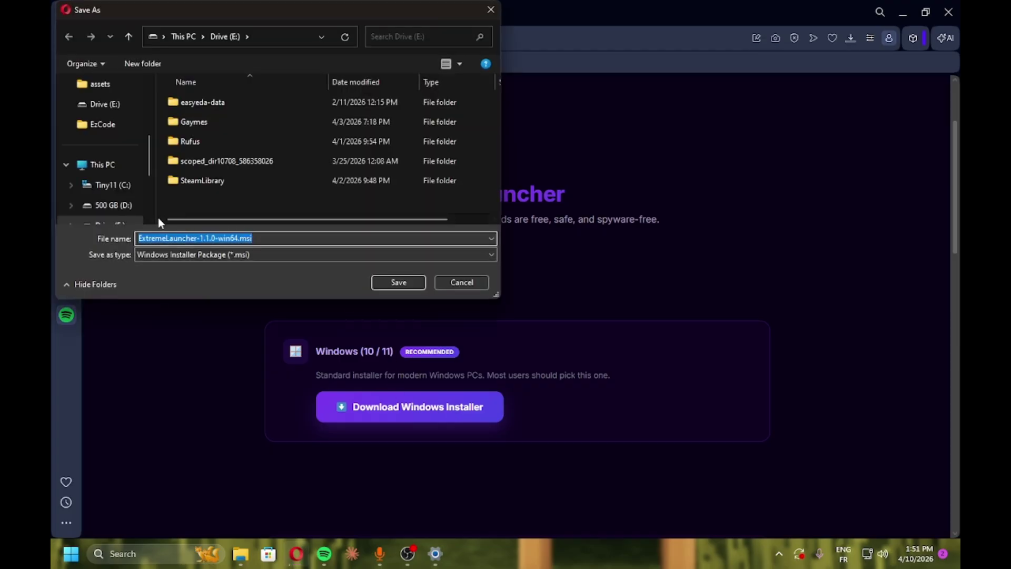
pyautogui.press('Return')
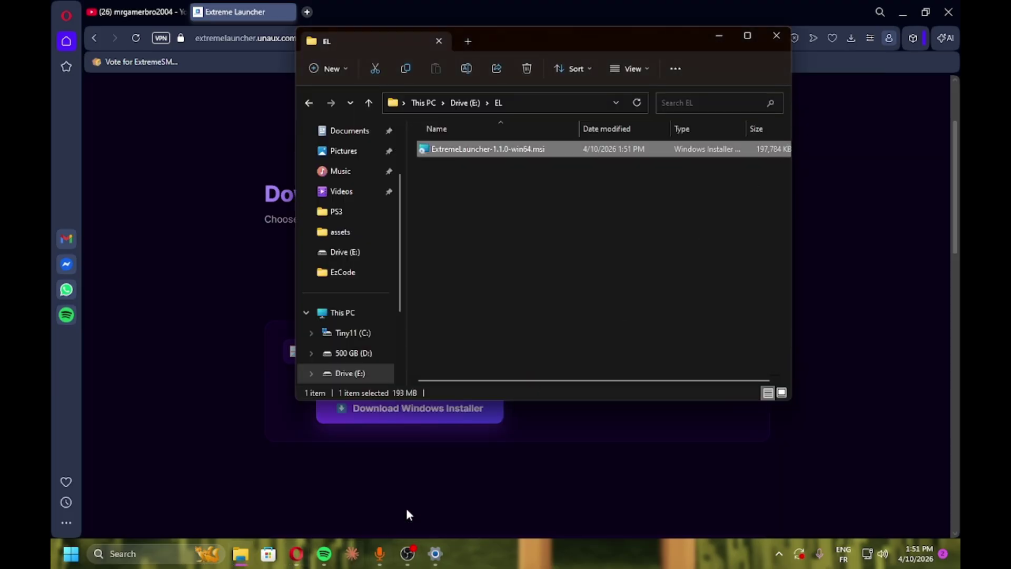
pyautogui.click(528, 312)
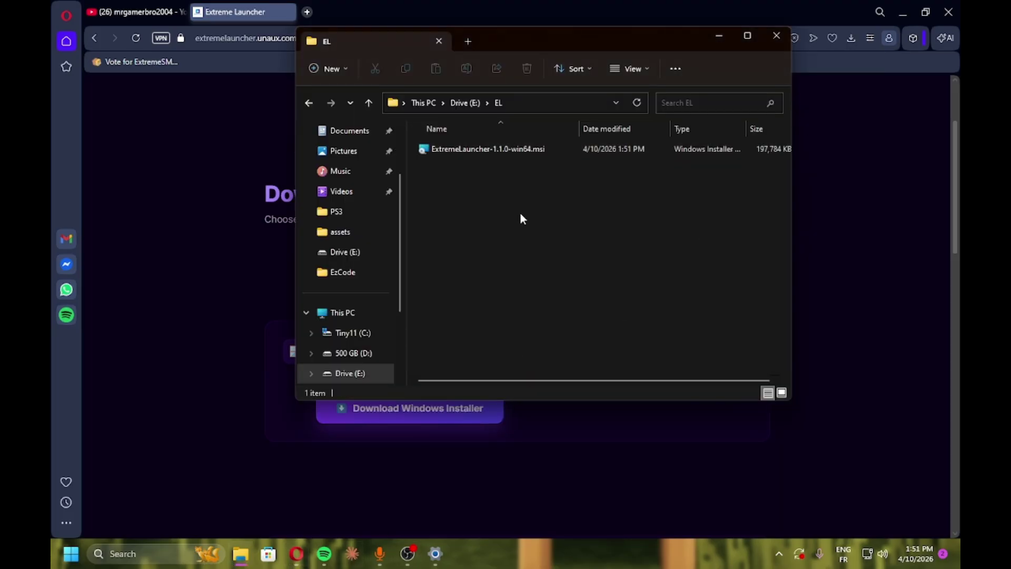
# Step: Run the downloaded ExtremeLauncher installer and allow it to run anyway despite the SmartScreen block
pyautogui.click(527, 152)
pyautogui.doubleClick(526, 152)
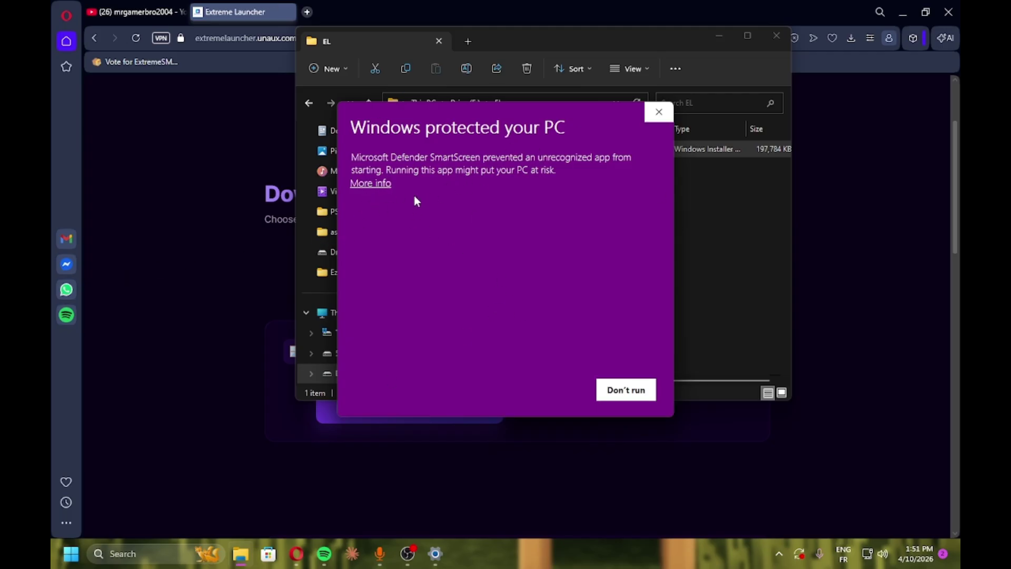
pyautogui.click(371, 184)
pyautogui.click(550, 390)
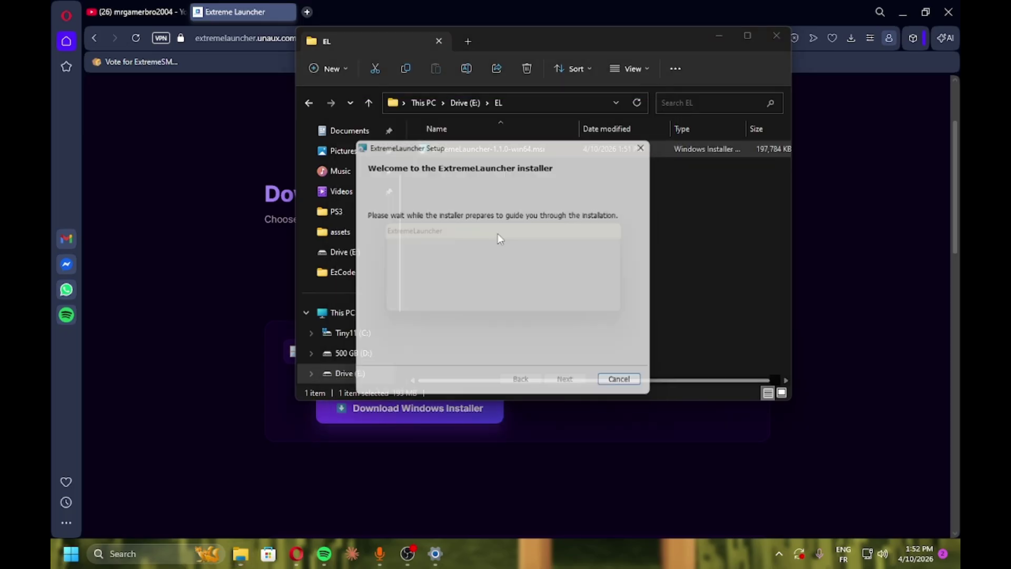
# Step: Look over the destination choices, install ExtremeLauncher in C:\Program Files (x86)\ExtremeLauncher\ and finish the setup
pyautogui.click(562, 217)
pyautogui.click(563, 216)
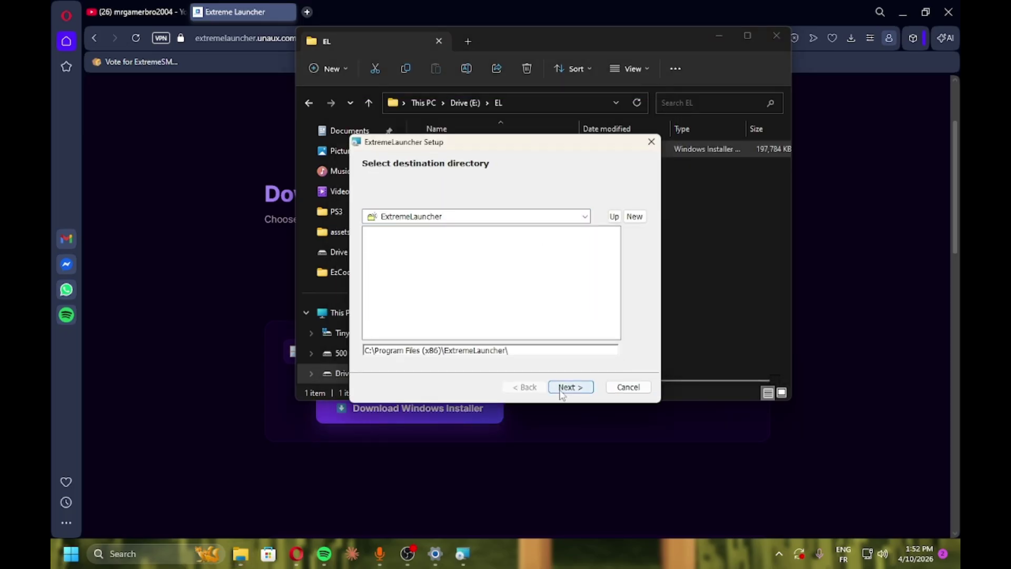
pyautogui.click(462, 220)
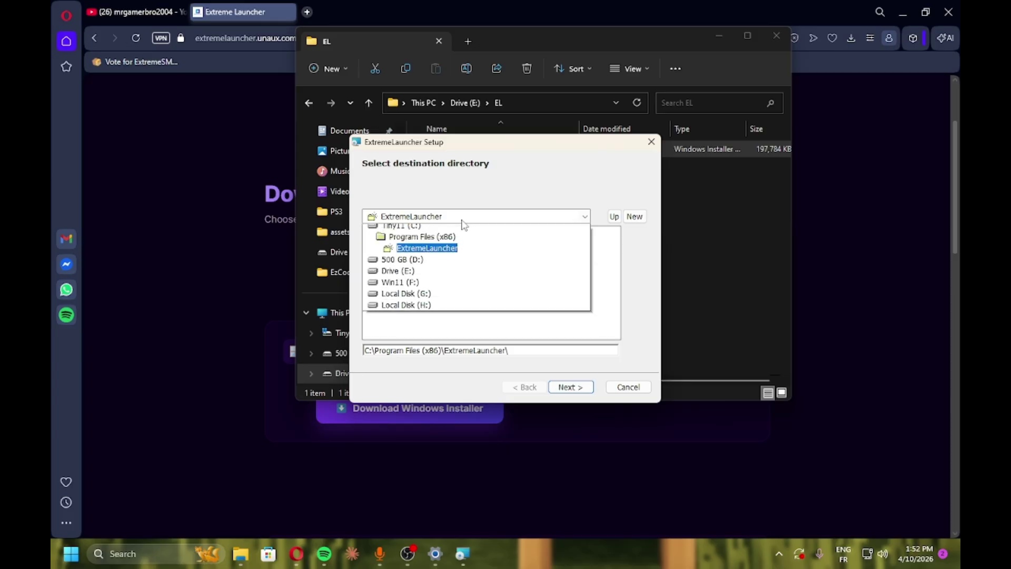
pyautogui.click(590, 205)
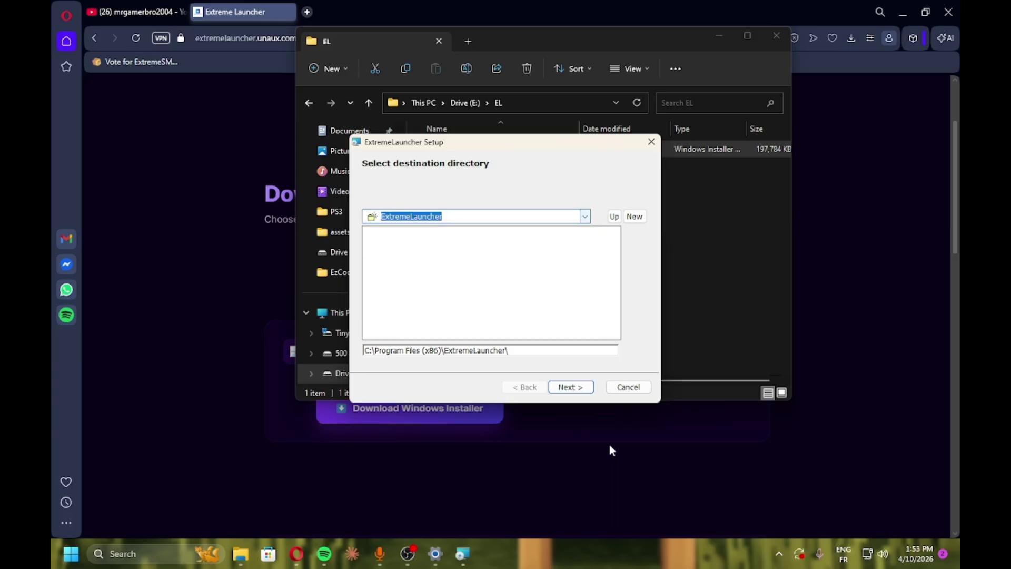
pyautogui.click(579, 387)
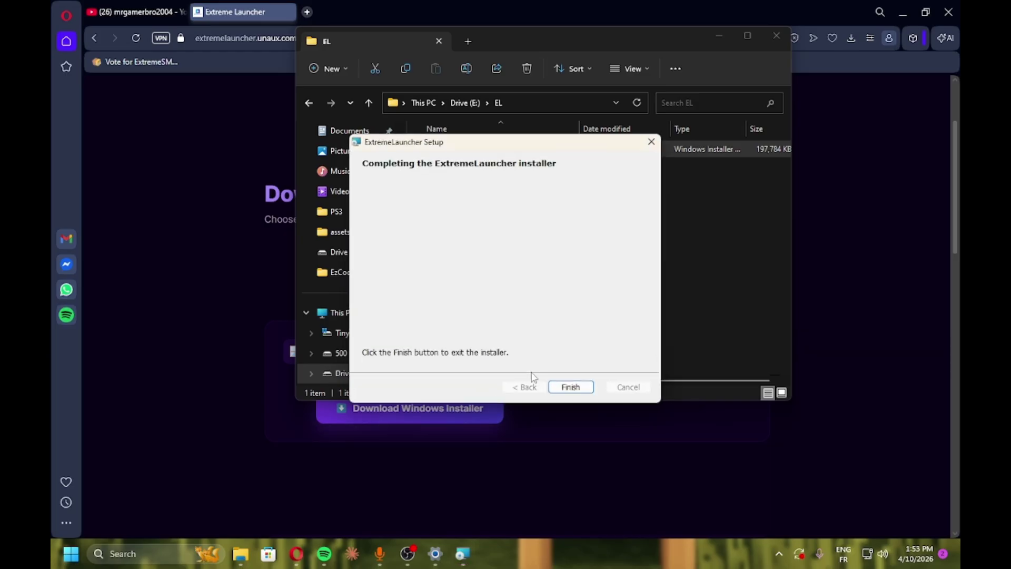
pyautogui.click(567, 387)
# Step: Move the ExtremeLauncher desktop shortcut above the Minecraft for Windows shortcut and launch ExtremeLauncher
pyautogui.press('super+d')
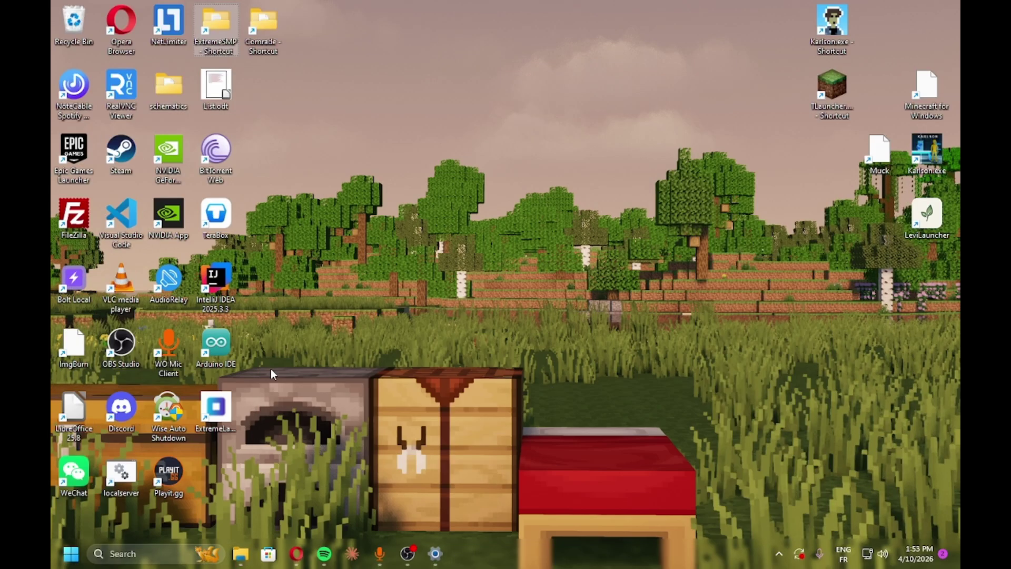
pyautogui.moveTo(222, 416); pyautogui.dragTo(926, 43)
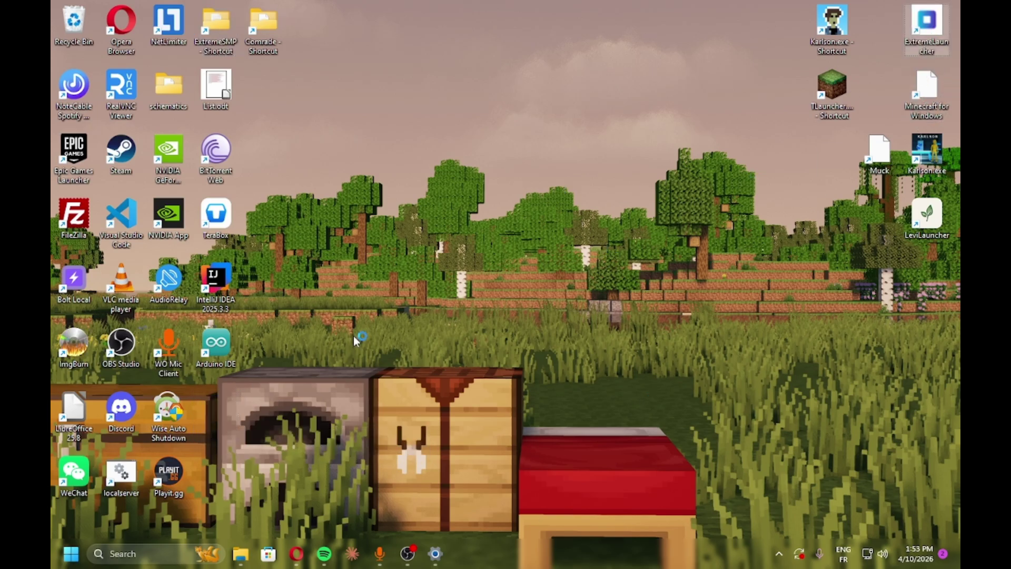
pyautogui.click(548, 232)
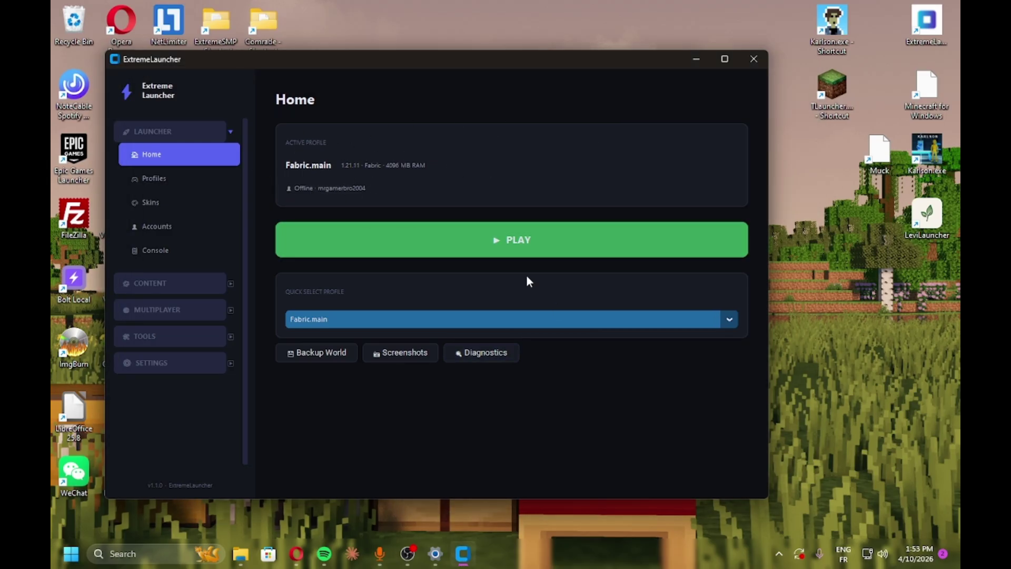
# Step: Create a new launcher profile and name it Video
pyautogui.click(183, 184)
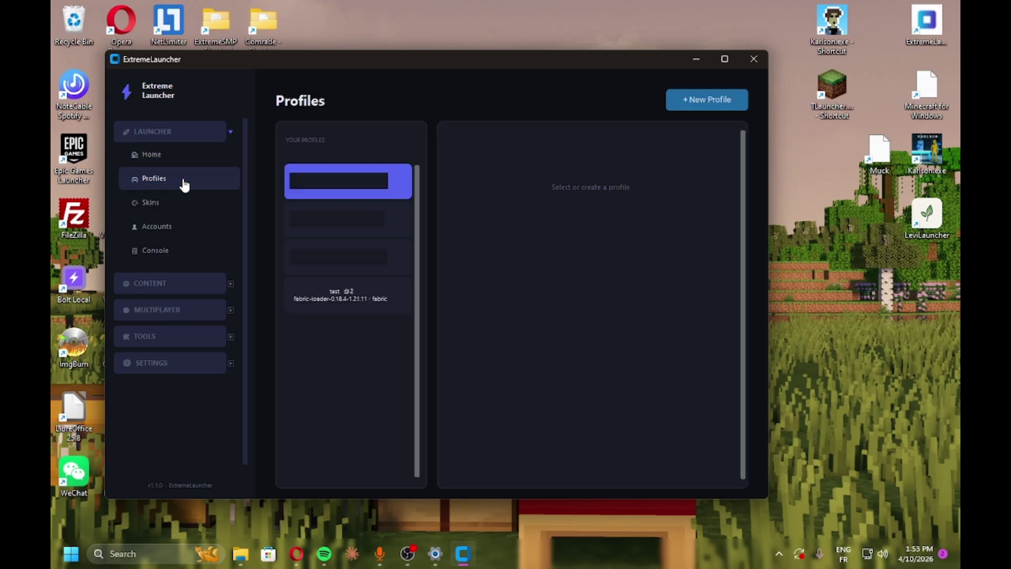
pyautogui.click(712, 102)
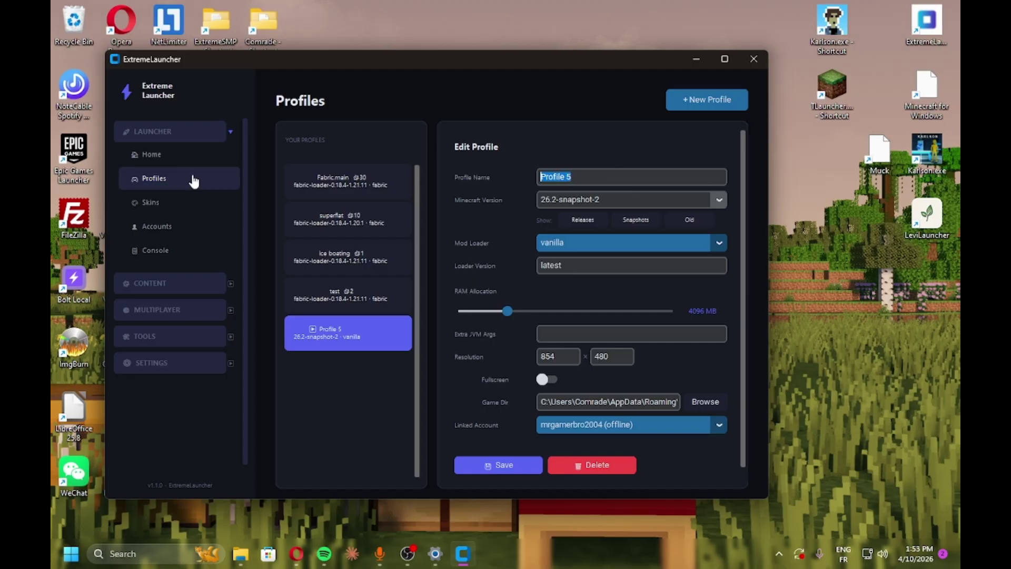
pyautogui.write('Vid')
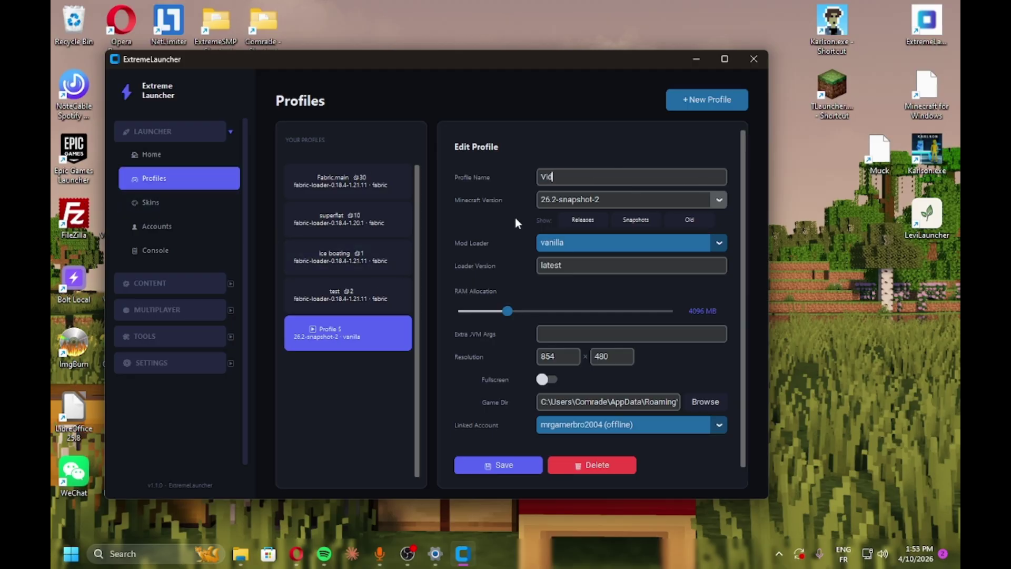
pyautogui.write('eo')
# Step: Set the Video profile to Minecraft version 26.1.2 with the fabric mod loader and fullscreen enabled, and save it
pyautogui.click(720, 199)
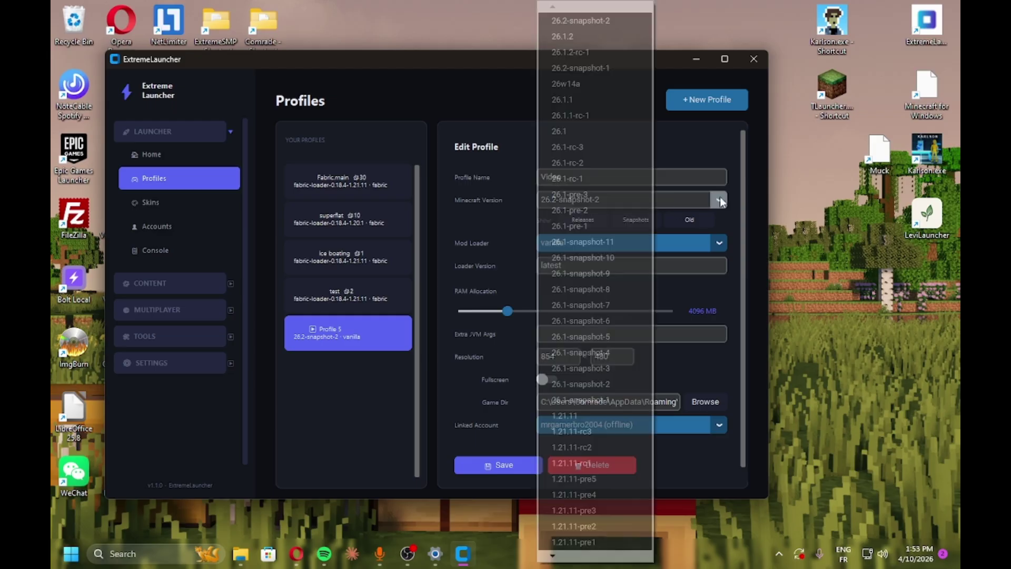
pyautogui.click(594, 36)
pyautogui.click(578, 242)
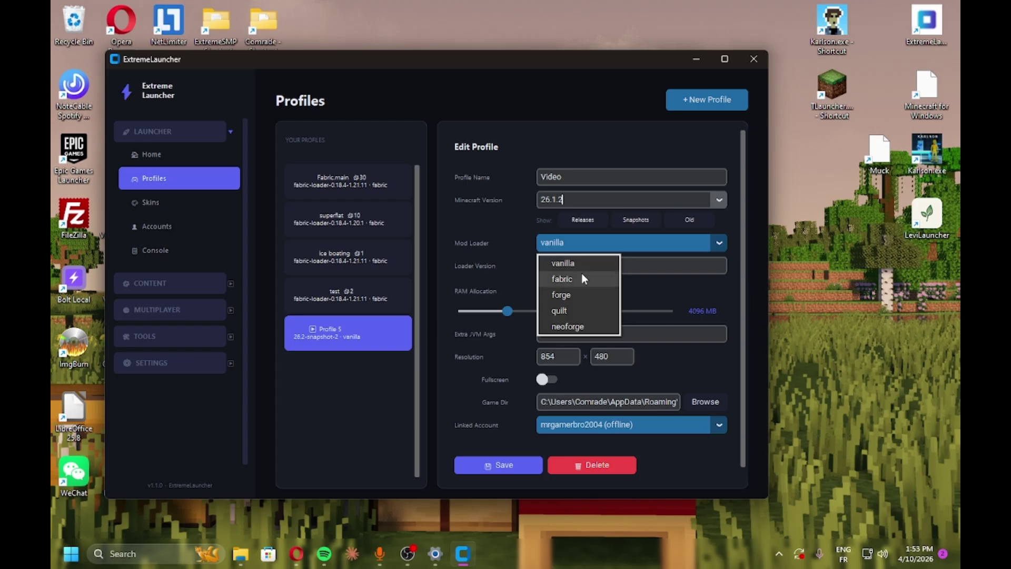
pyautogui.click(579, 277)
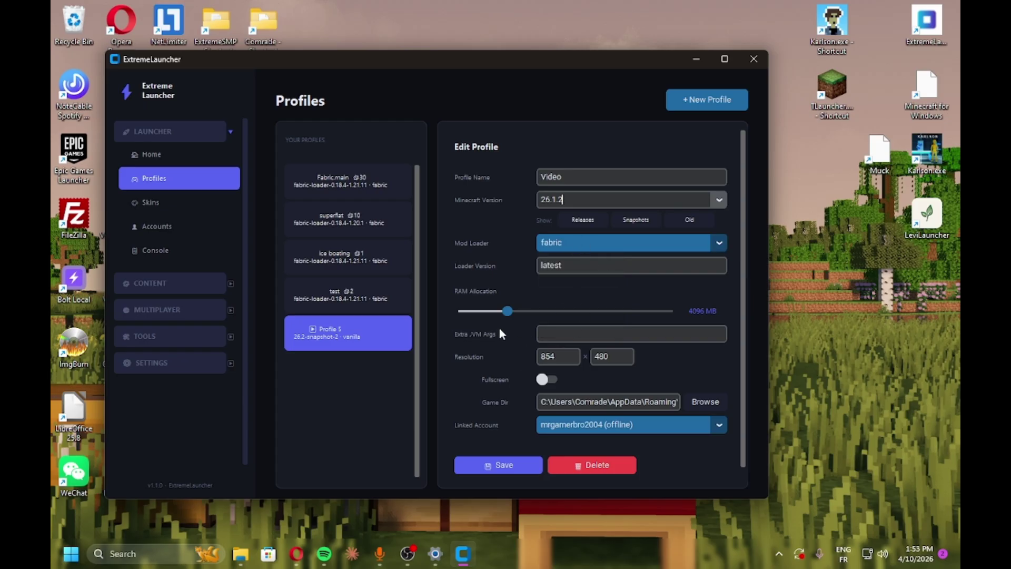
pyautogui.click(545, 380)
pyautogui.click(530, 466)
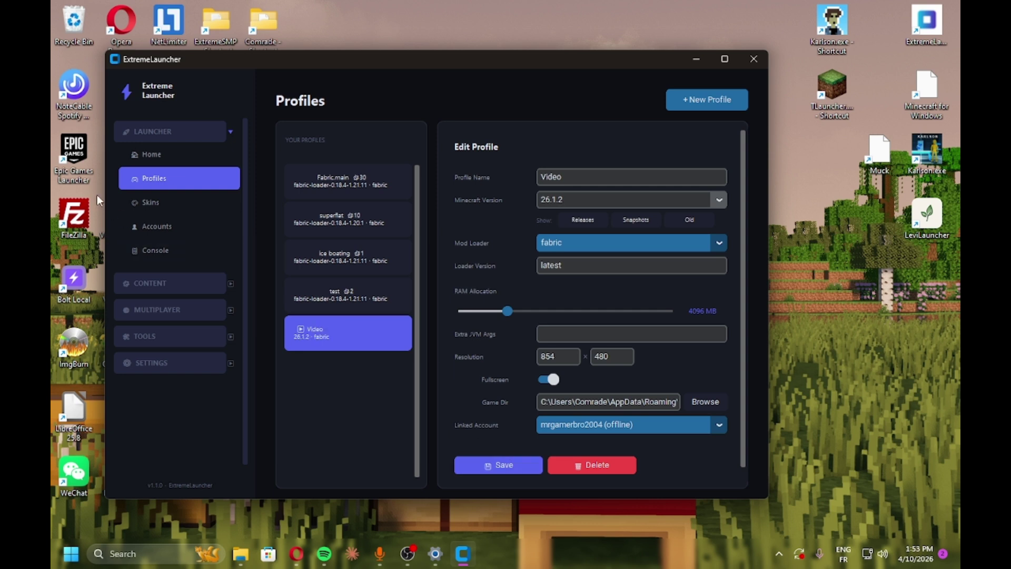
# Step: Add an offline account with the username Video
pyautogui.click(185, 231)
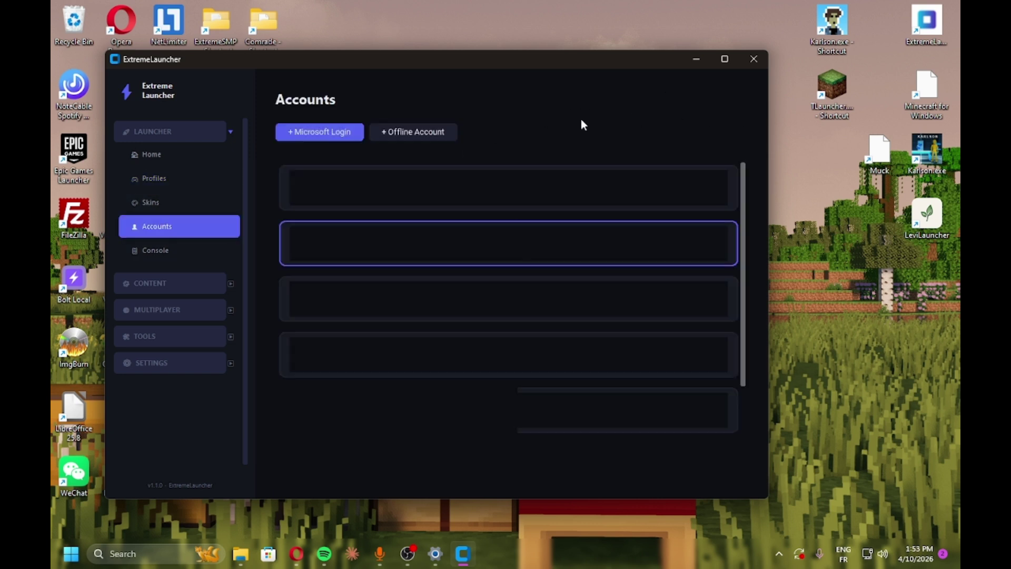
pyautogui.click(385, 138)
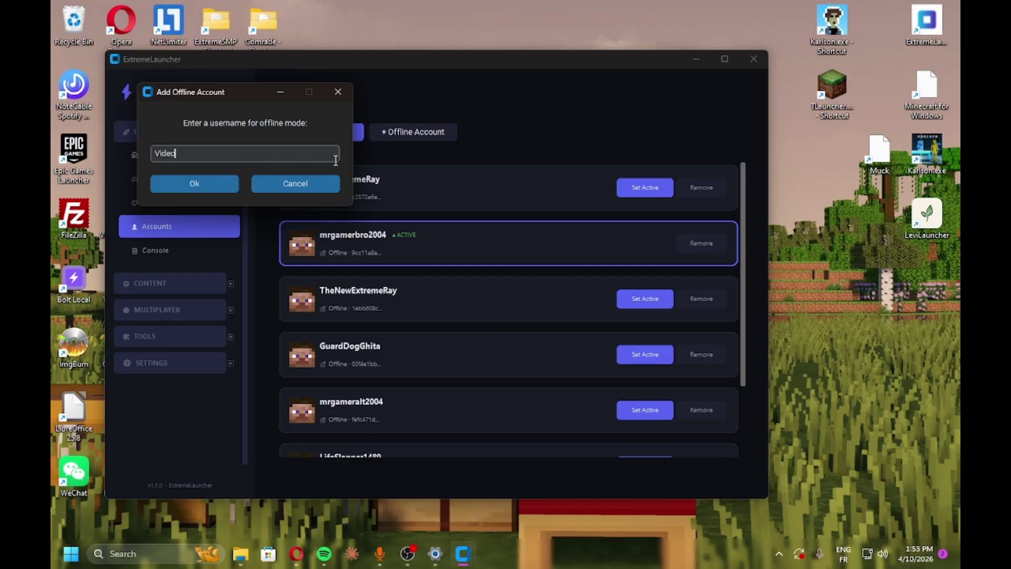
pyautogui.click(212, 189)
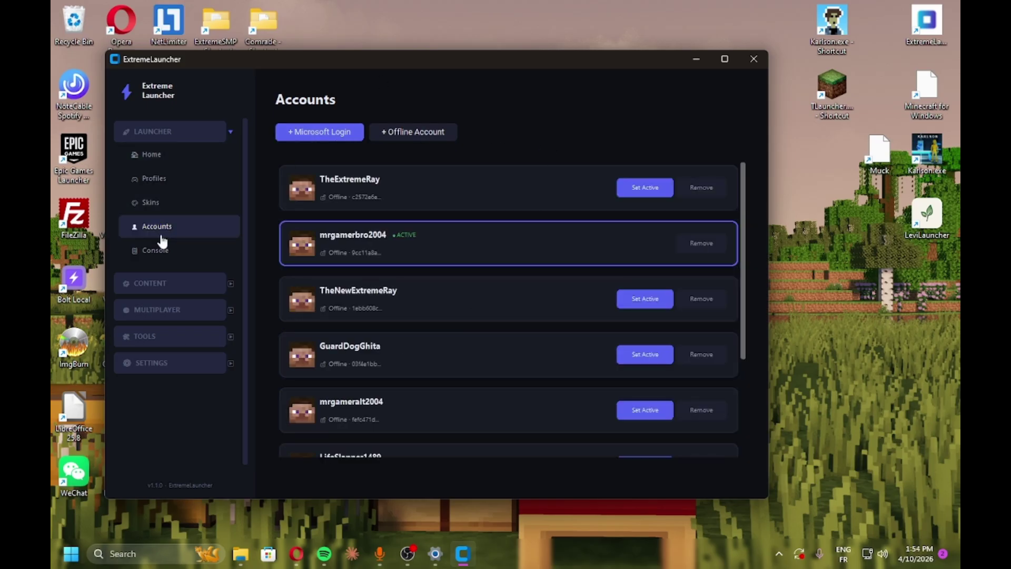
# Step: Examine the local skin and cape file pickers for the active offline account, leaving each without choosing a file
pyautogui.click(174, 210)
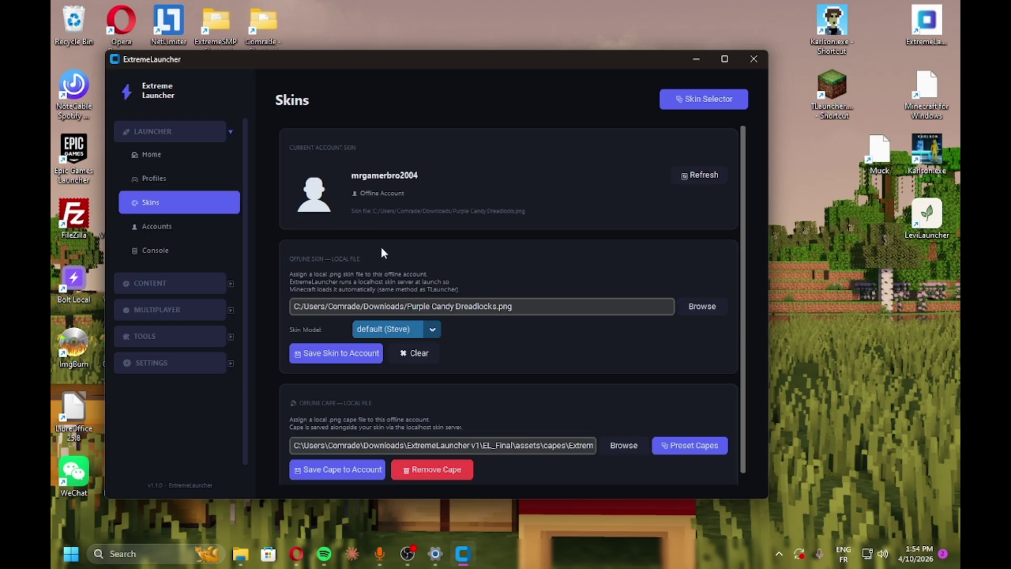
pyautogui.click(706, 310)
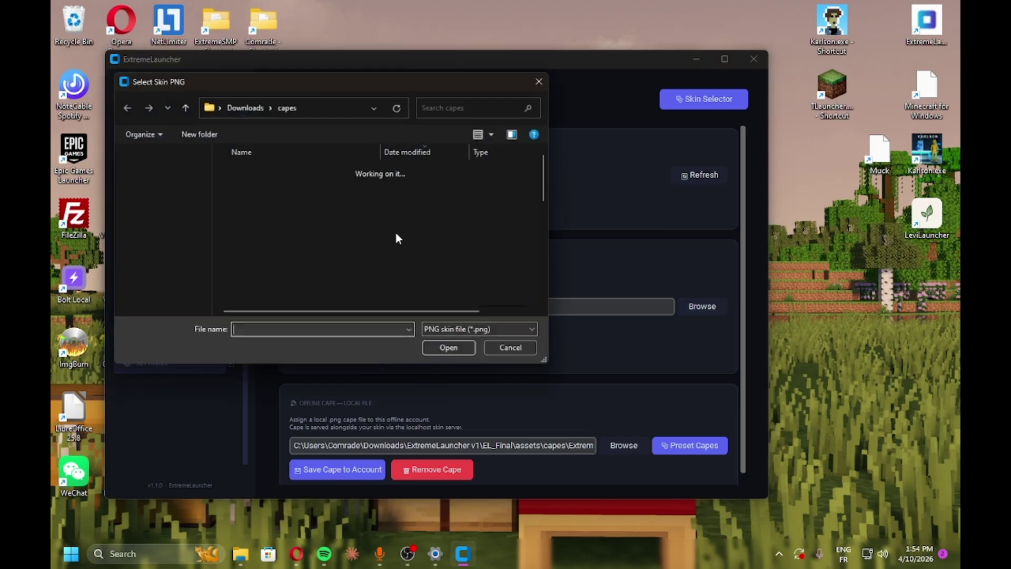
pyautogui.click(513, 352)
pyautogui.scroll(-1, 543, 401)
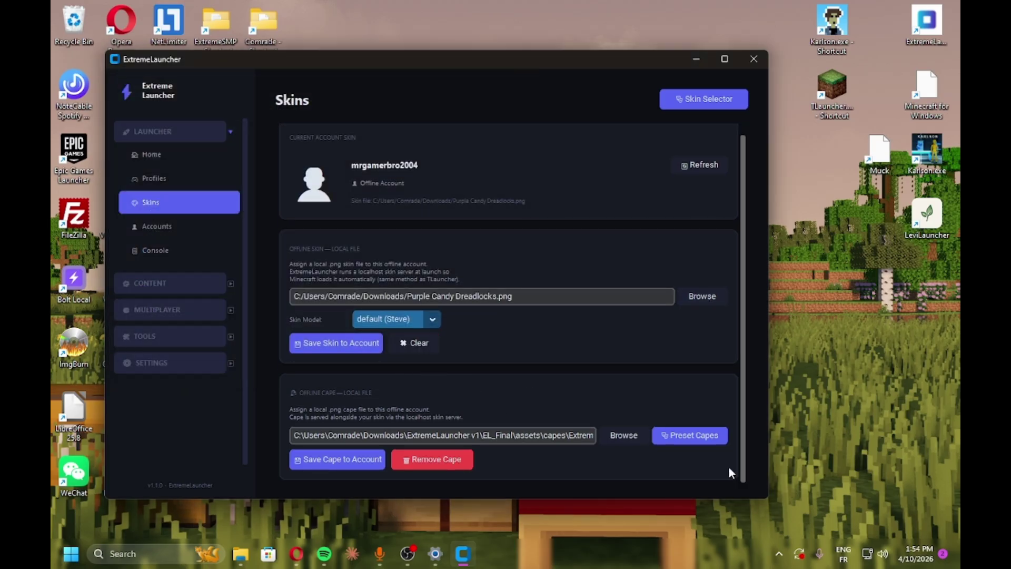
pyautogui.click(626, 438)
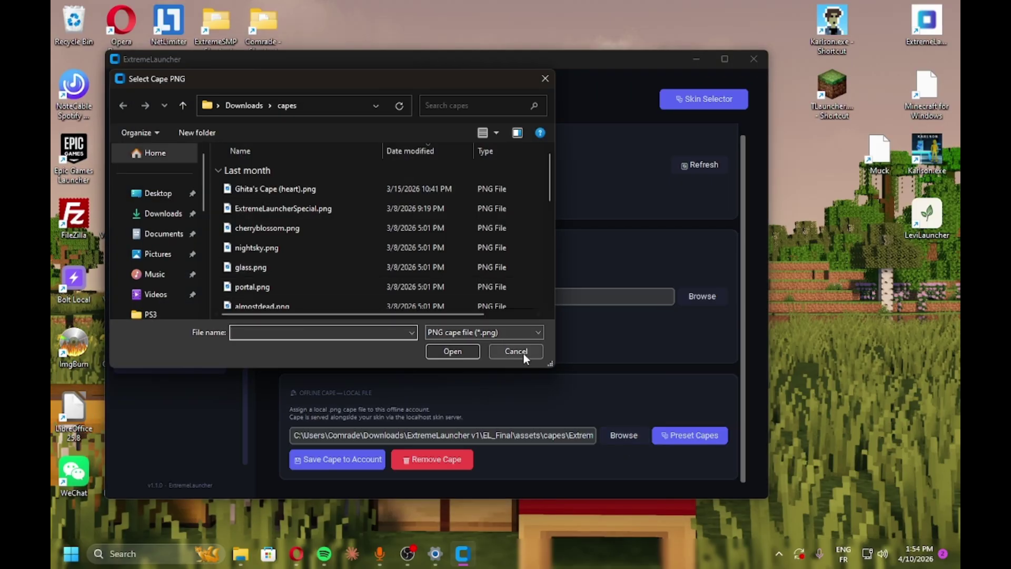
pyautogui.click(524, 353)
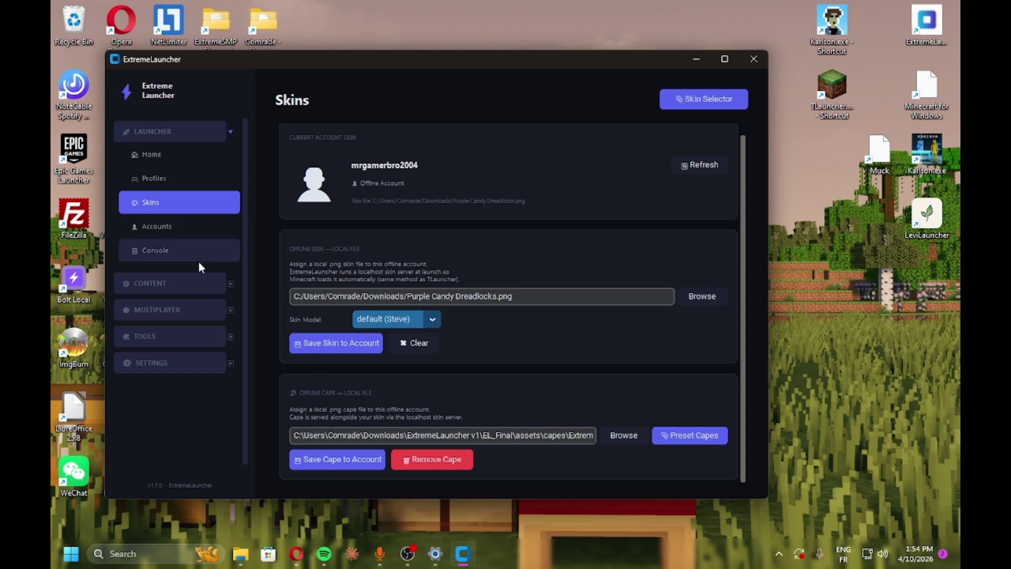
# Step: Install the mods Fabric API 0.145.4+26.1.2 and Sodium 0.8.9 in the Video profile
pyautogui.click(199, 283)
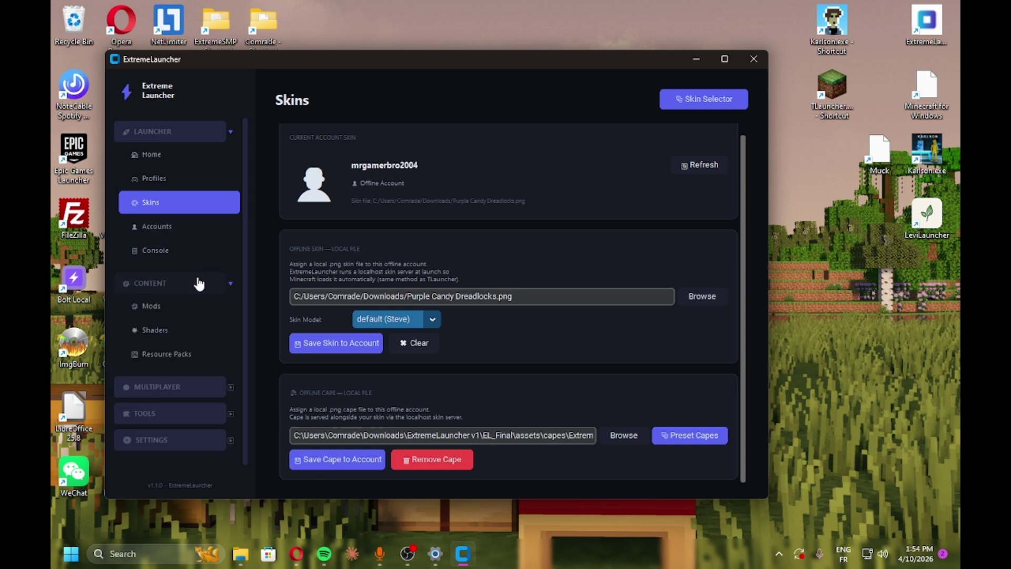
pyautogui.click(185, 305)
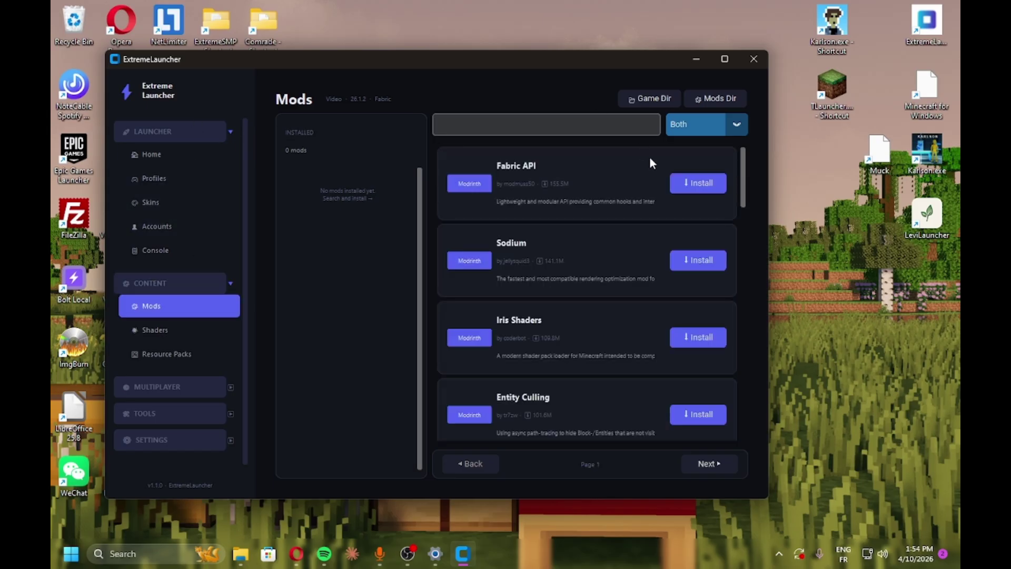
pyautogui.click(696, 187)
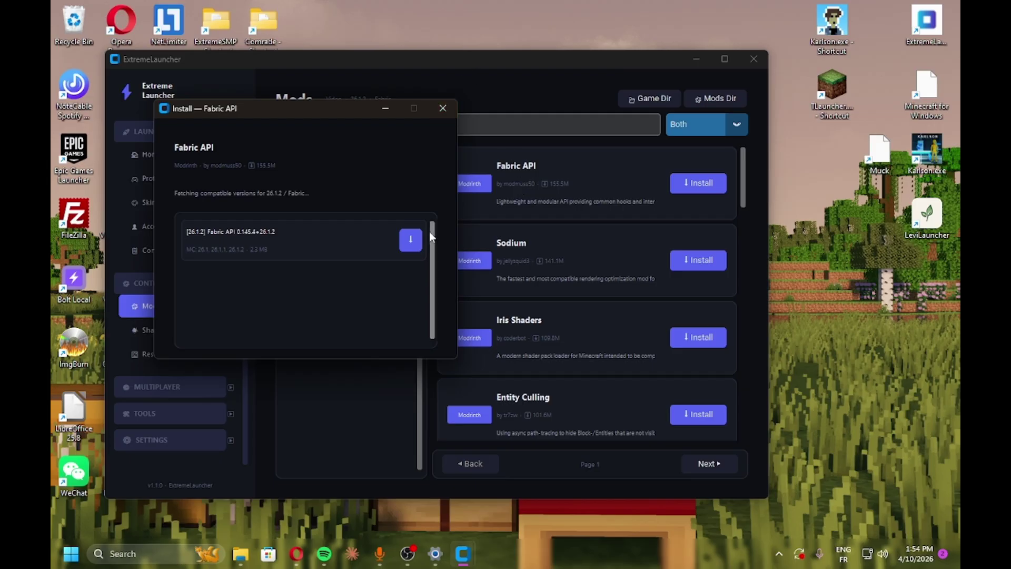
pyautogui.click(442, 107)
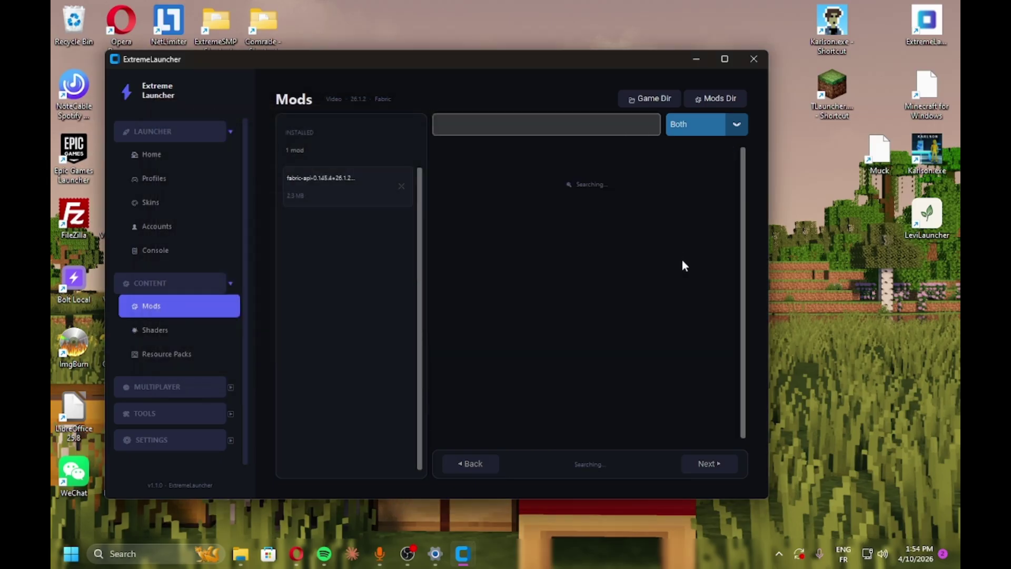
pyautogui.click(700, 260)
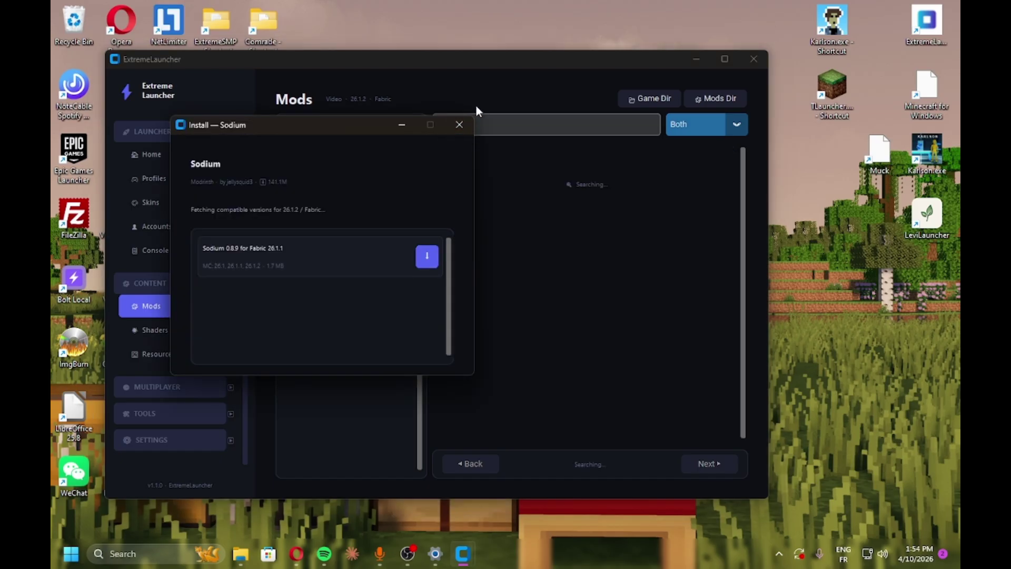
pyautogui.click(457, 125)
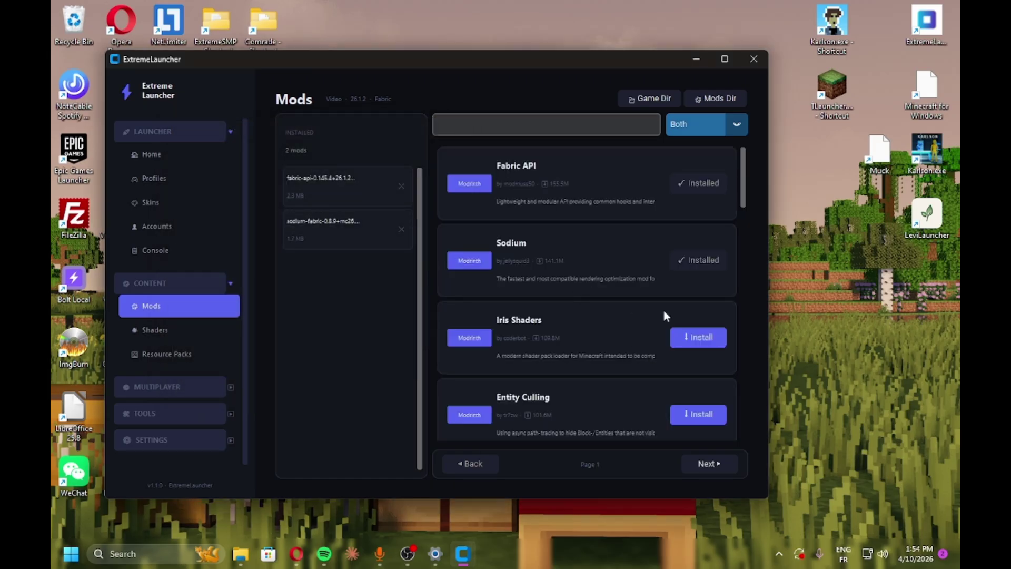
# Step: Install the mods Entity Culling 1.10.1-26.1 and Lithium 0.24.0 in the Video profile
pyautogui.scroll(-1, 705, 350)
pyautogui.click(701, 363)
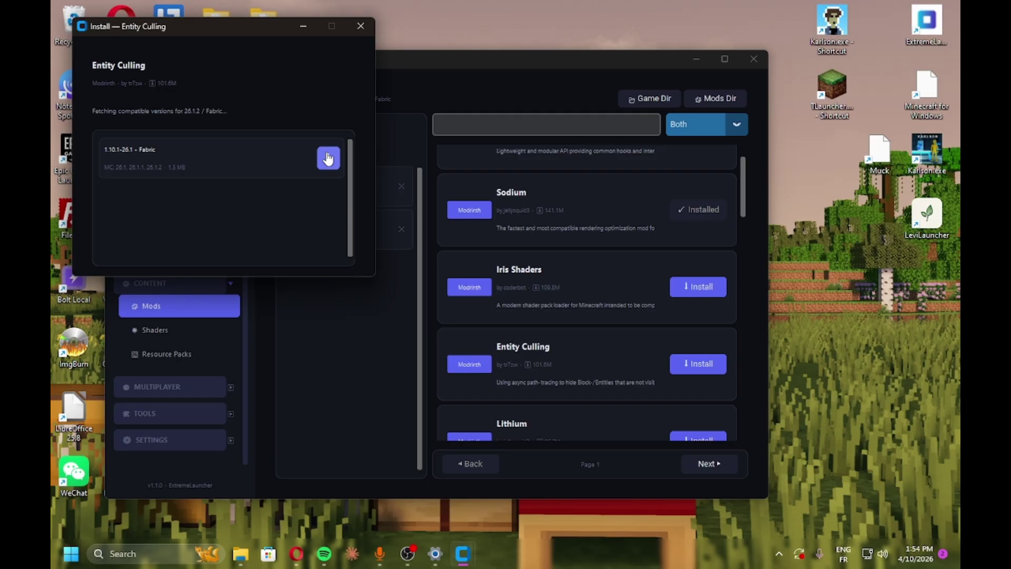
pyautogui.click(328, 158)
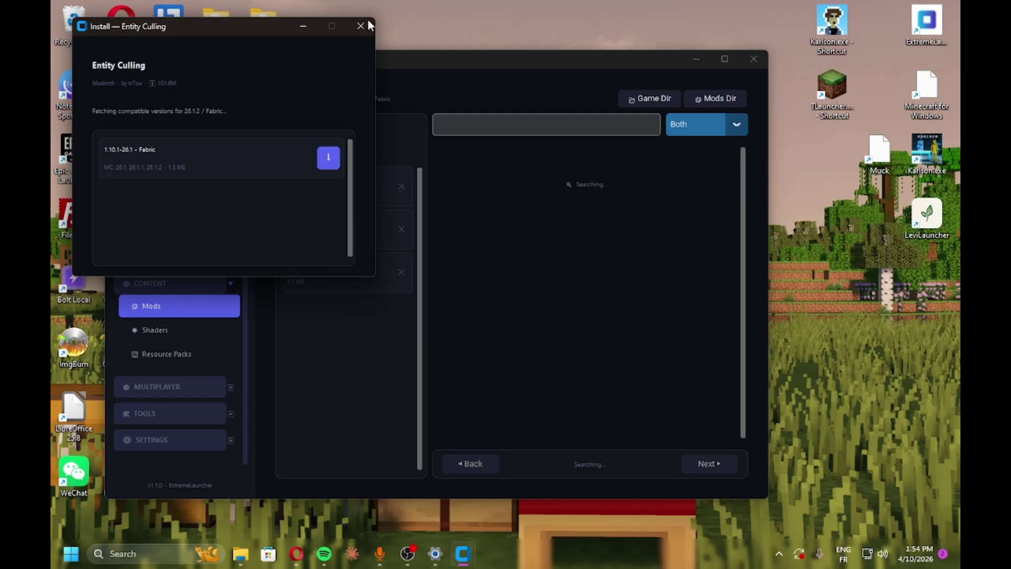
pyautogui.click(361, 25)
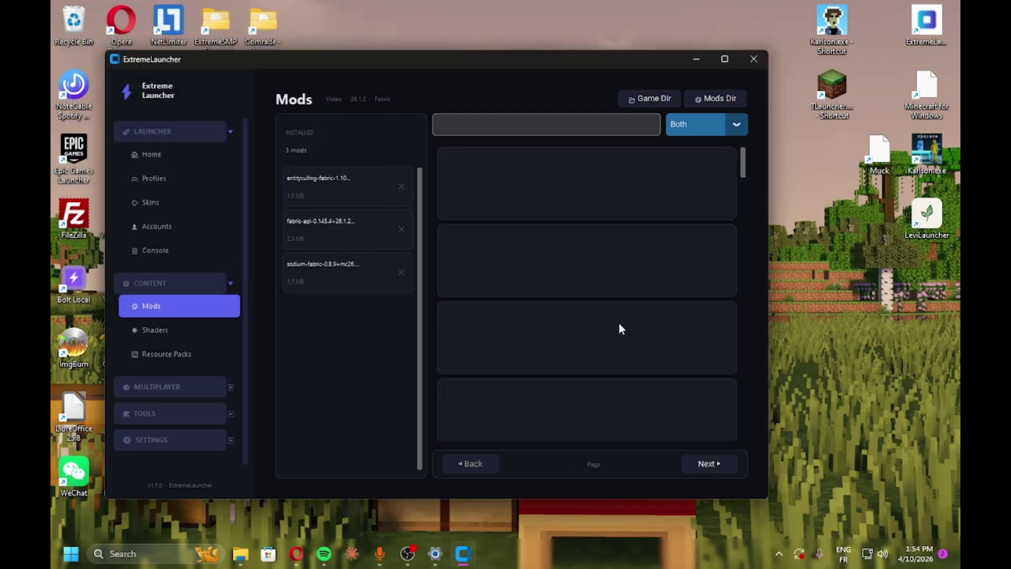
pyautogui.scroll(-2, 620, 325)
pyautogui.scroll(-3, 619, 324)
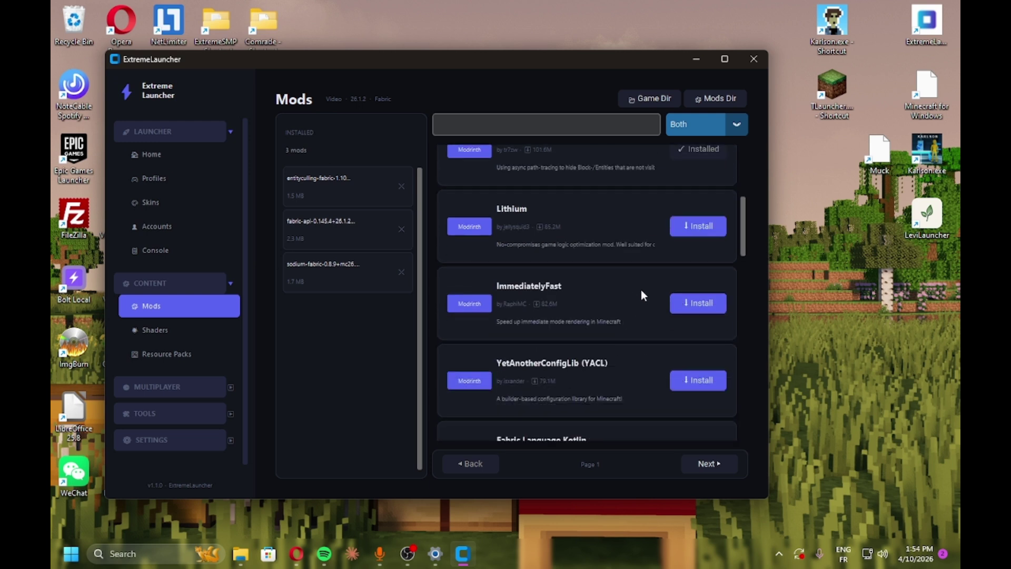
pyautogui.click(714, 224)
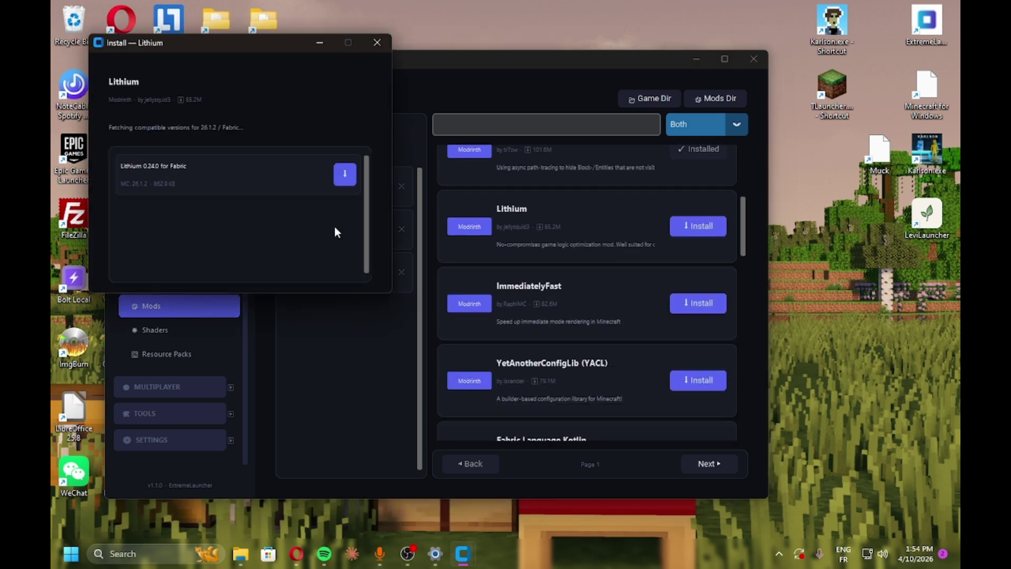
pyautogui.click(377, 43)
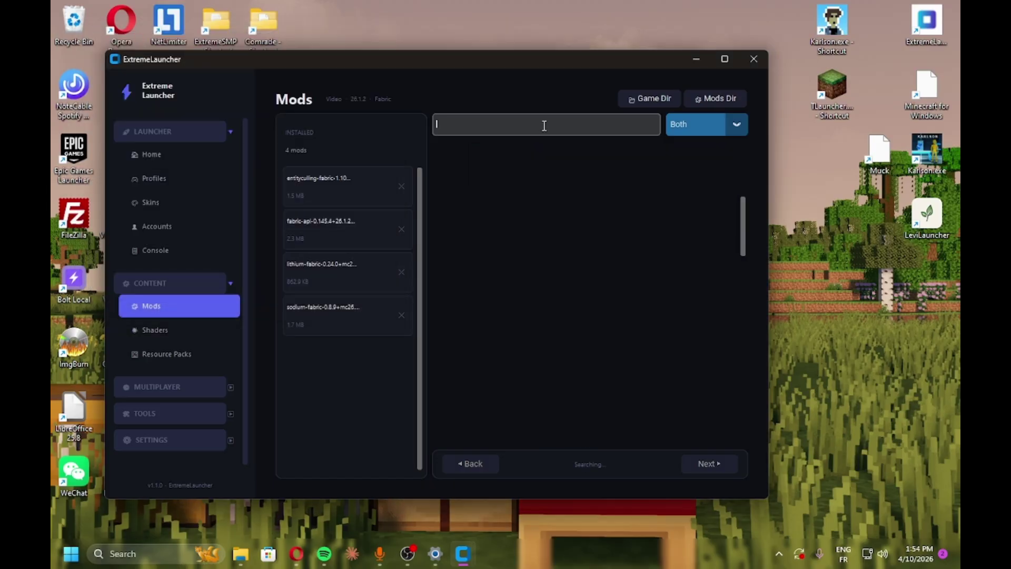
# Step: Search the mods for "sodium extra" and clear the query
pyautogui.write('sod')
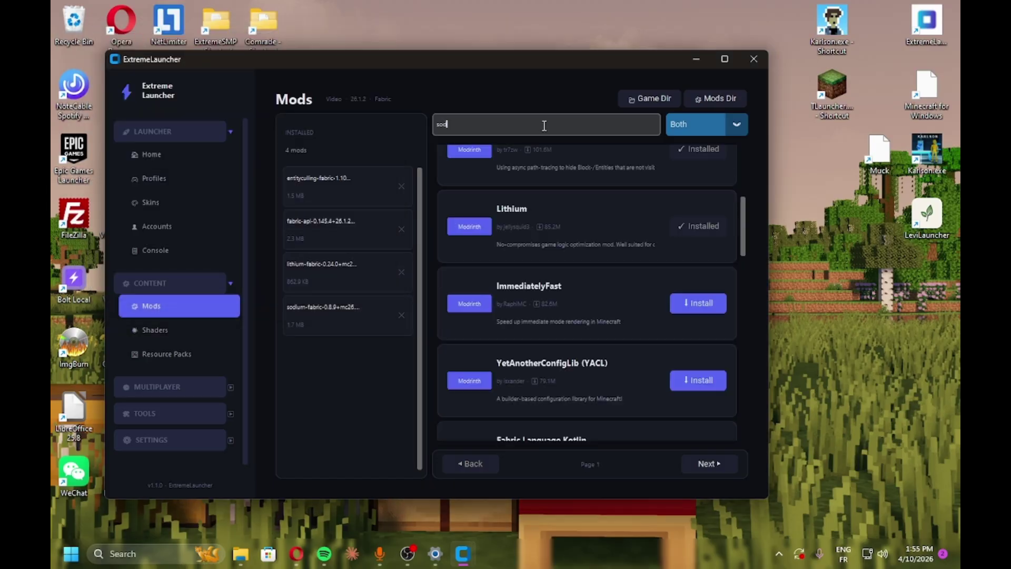
pyautogui.write('ium extra')
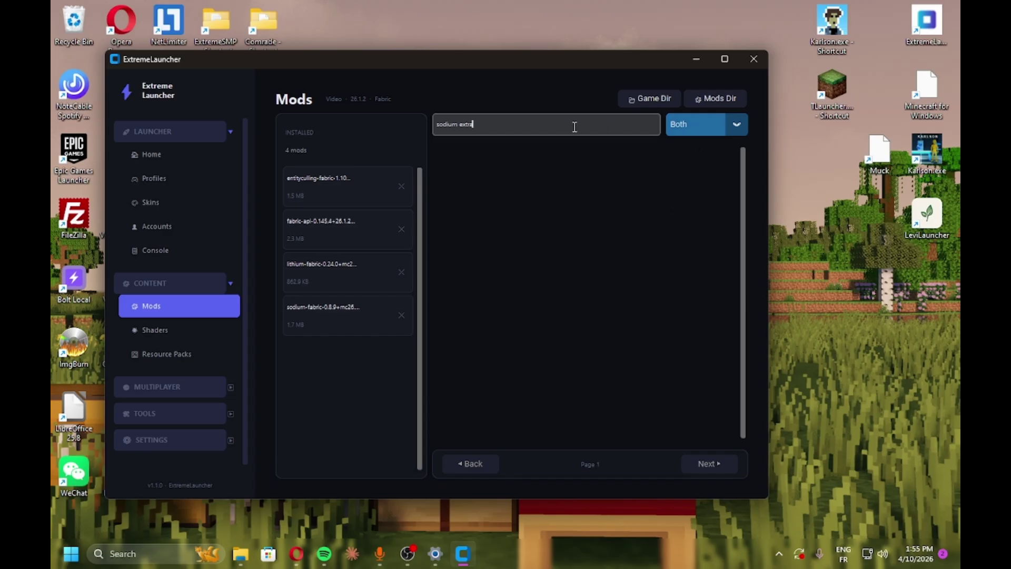
pyautogui.press('BackSpace')
pyautogui.press('BackSpace')
pyautogui.press('BackSpace')
pyautogui.press('BackSpace')
pyautogui.press('BackSpace')
pyautogui.press('BackSpace')
pyautogui.press('BackSpace')
pyautogui.press('BackSpace')
pyautogui.press('BackSpace')
pyautogui.press('BackSpace')
pyautogui.press('BackSpace')
pyautogui.press('BackSpace')
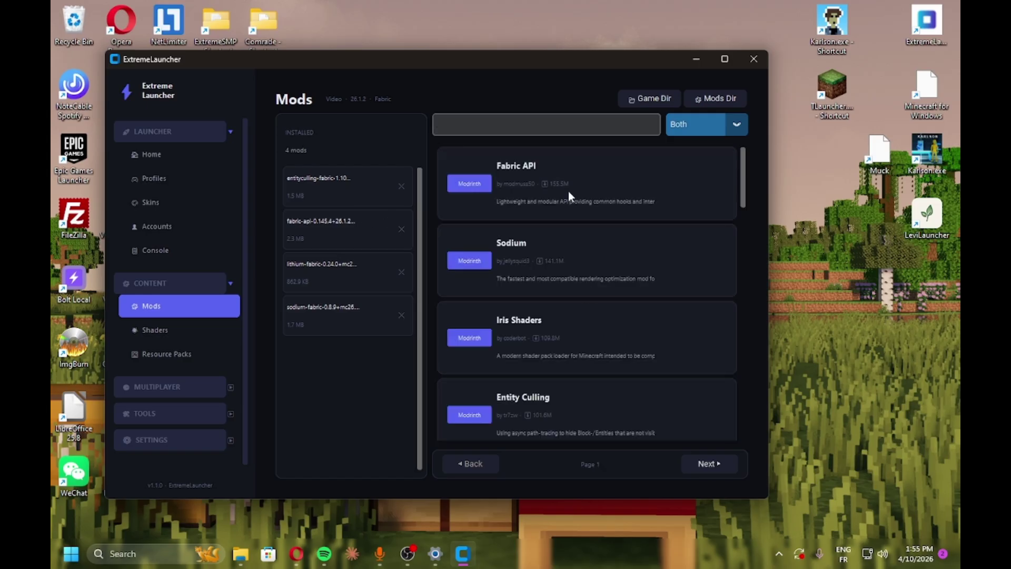
# Step: Search the mods for "sodium" and install Sodium Extra 0.8.7 together with its optional dependencies Iris Shaders and Reese's Sodium Options
pyautogui.write('sodium')
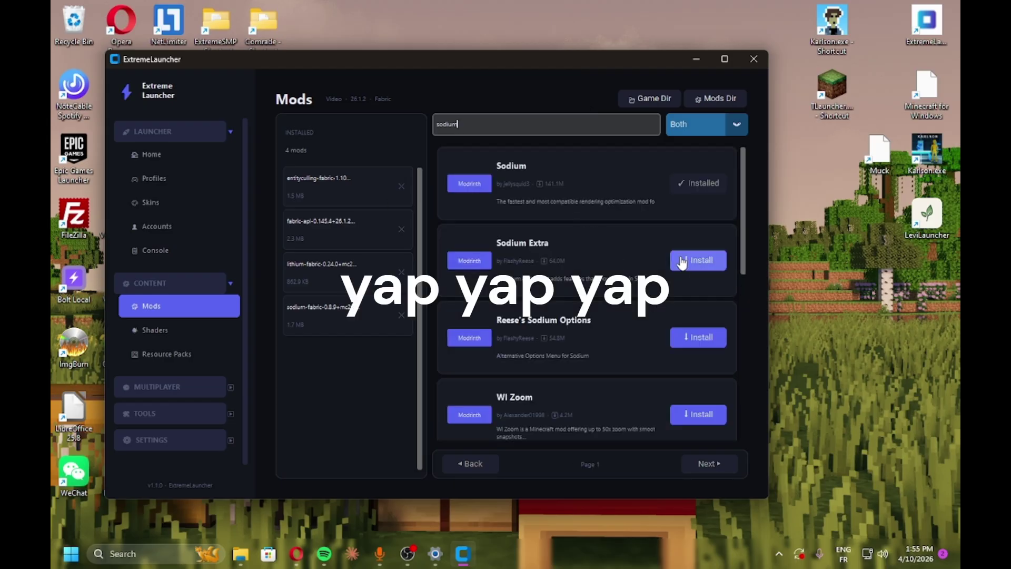
pyautogui.click(684, 262)
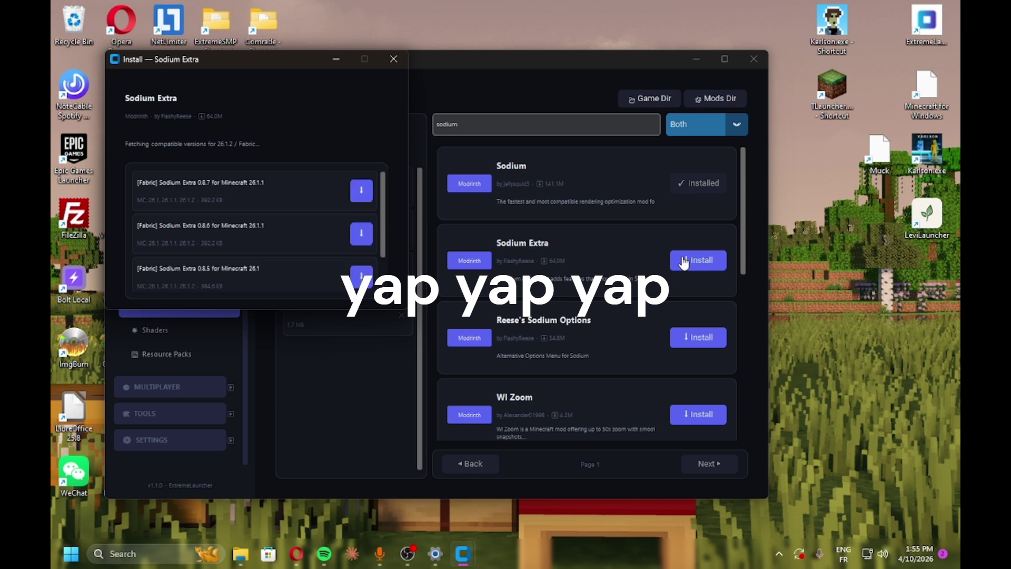
pyautogui.click(360, 199)
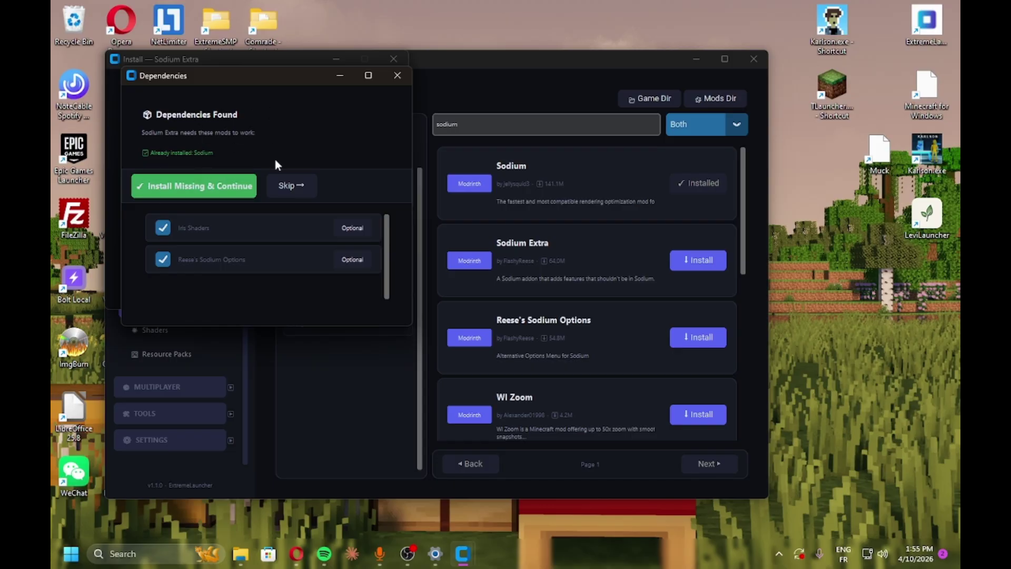
pyautogui.click(195, 190)
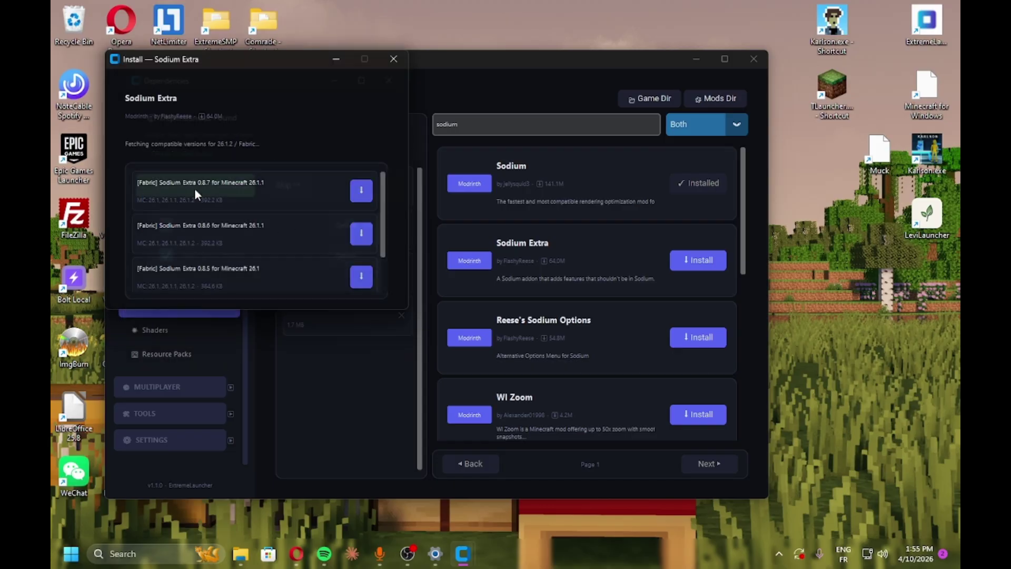
pyautogui.click(393, 59)
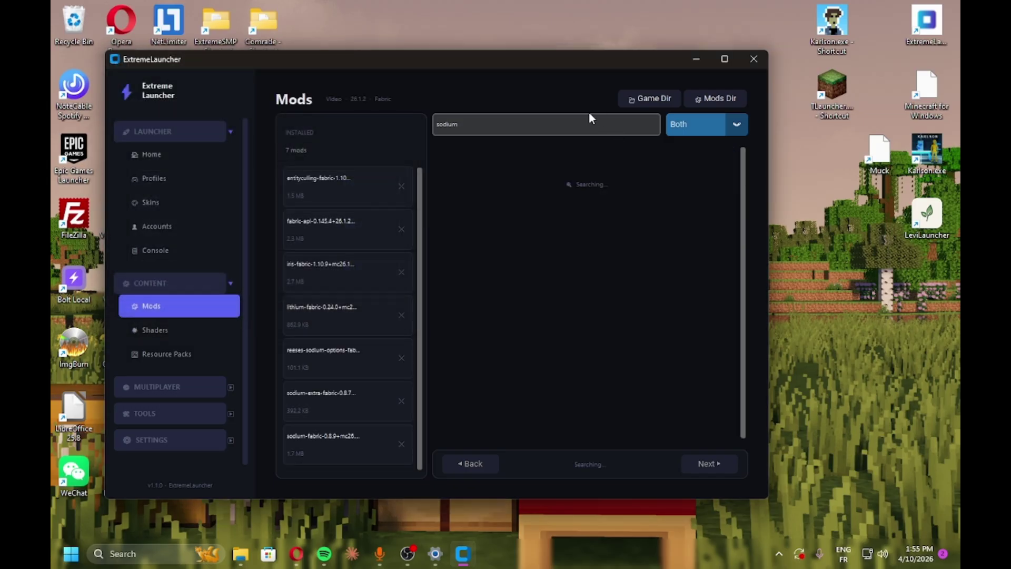
# Step: Search the mods for "appleskin"
pyautogui.moveTo(580, 128); pyautogui.dragTo(274, 129)
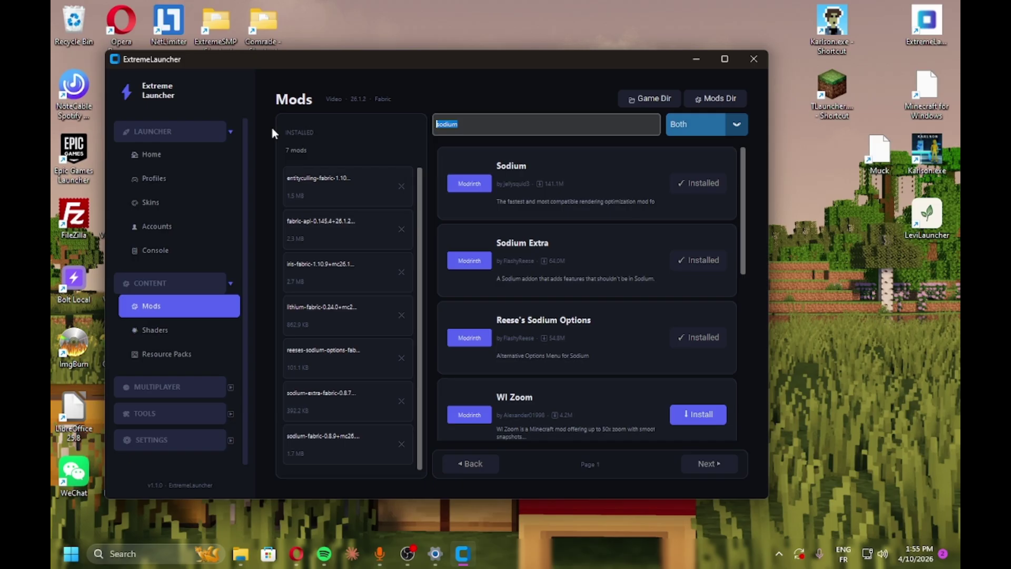
pyautogui.write('apples')
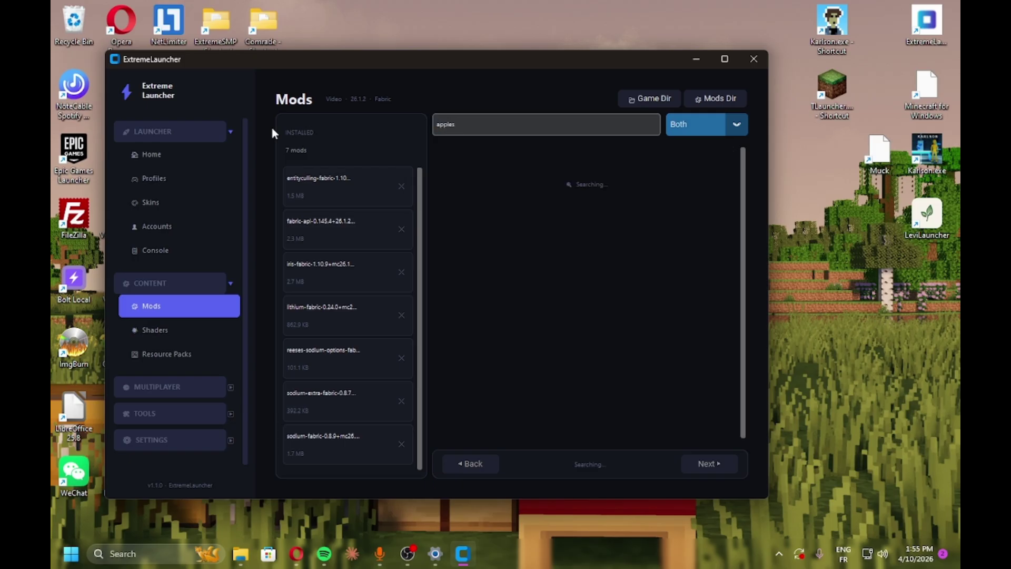
pyautogui.write('kin')
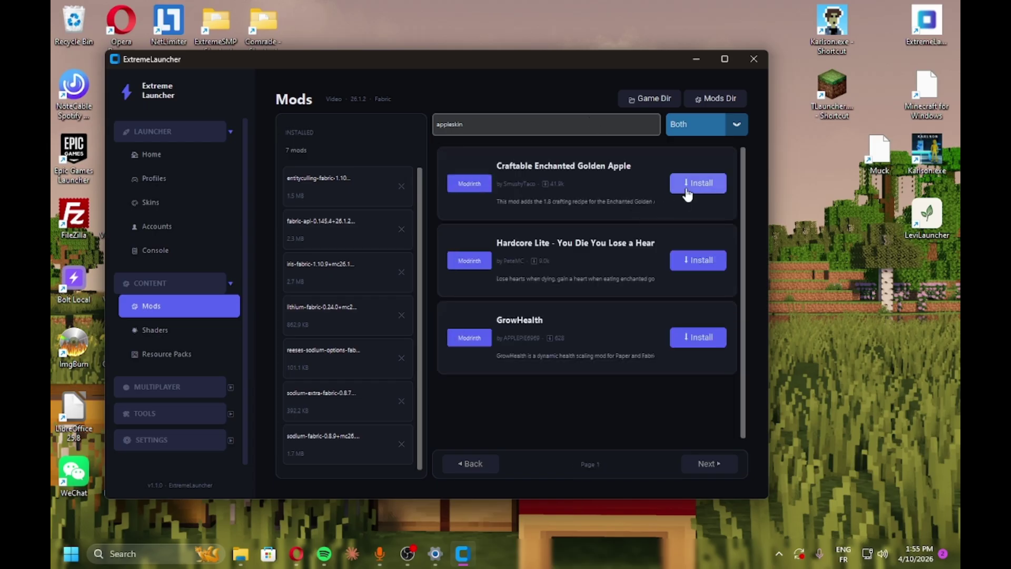
# Step: Search the mods for "flashback", correcting the misspelled first letter, and clear the query
pyautogui.moveTo(469, 125); pyautogui.dragTo(372, 136)
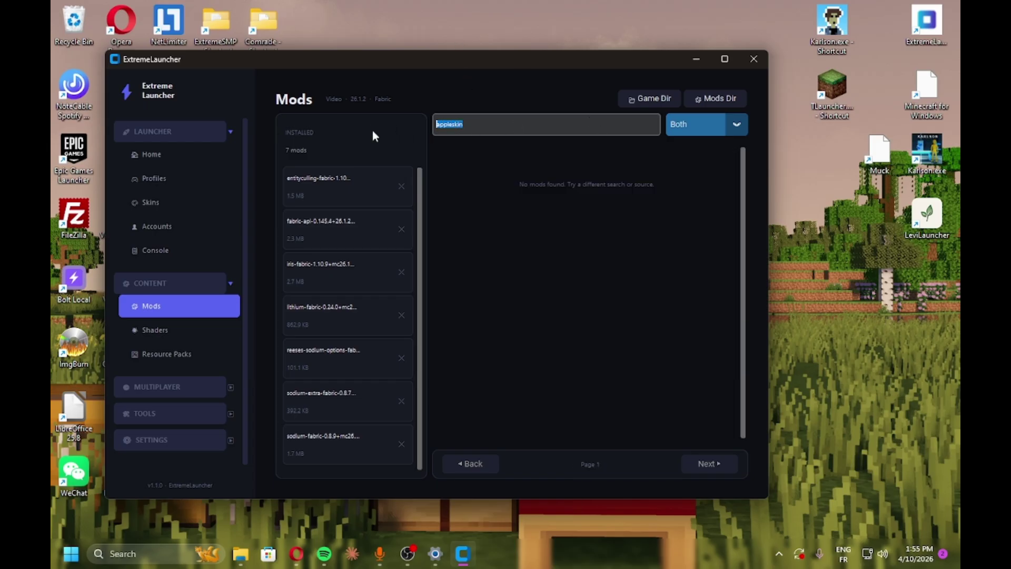
pyautogui.press('BackSpace')
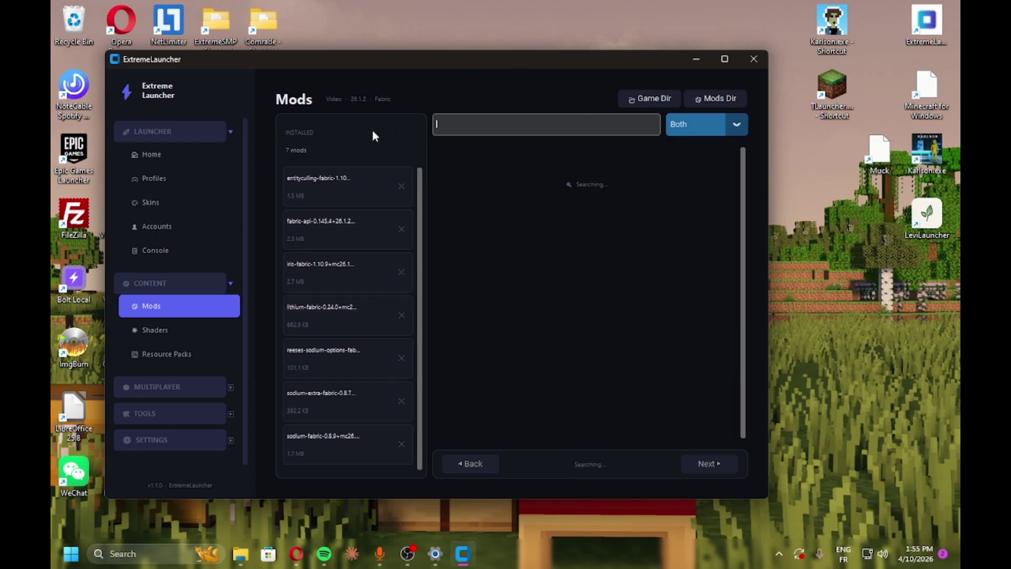
pyautogui.write('slashback')
pyautogui.press('Left')
pyautogui.press('Left')
pyautogui.press('Left')
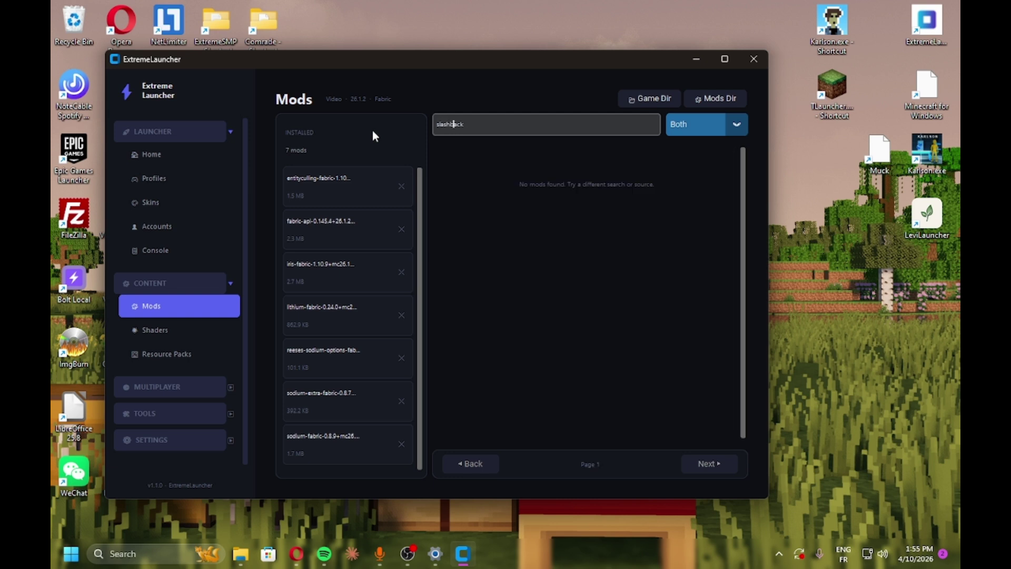
pyautogui.press('Home')
pyautogui.press('Delete')
pyautogui.write('f')
pyautogui.hotkey('ctrl', 'a')
pyautogui.press('BackSpace')
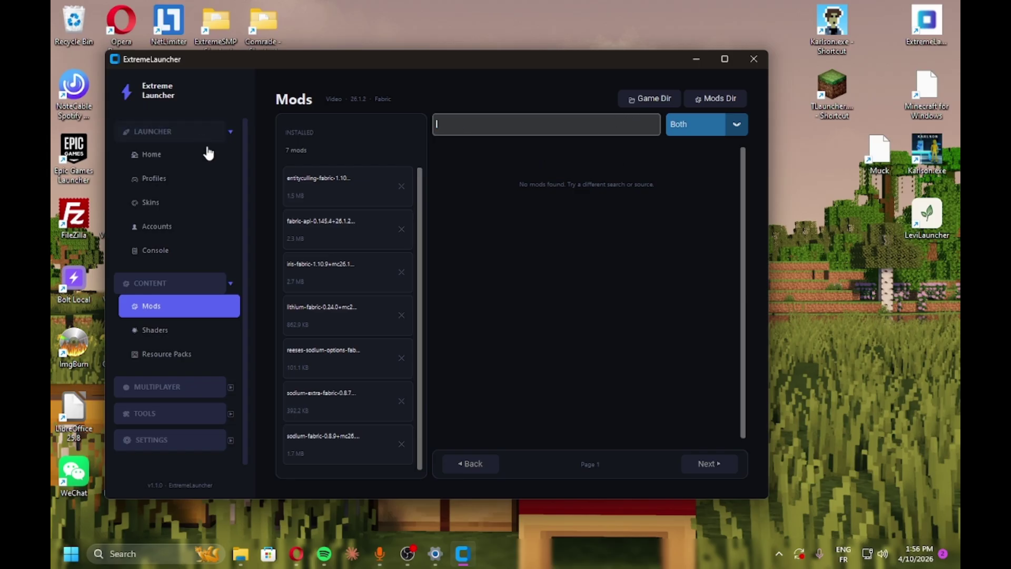
# Step: Look through the Shaders and Resource Packs catalogs of the Video profile
pyautogui.click(186, 339)
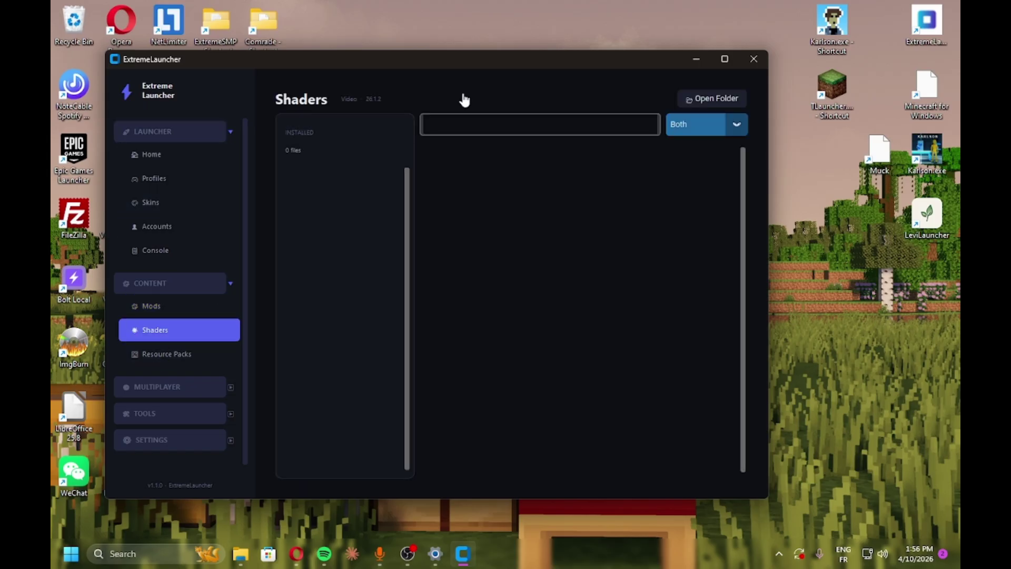
pyautogui.click(185, 354)
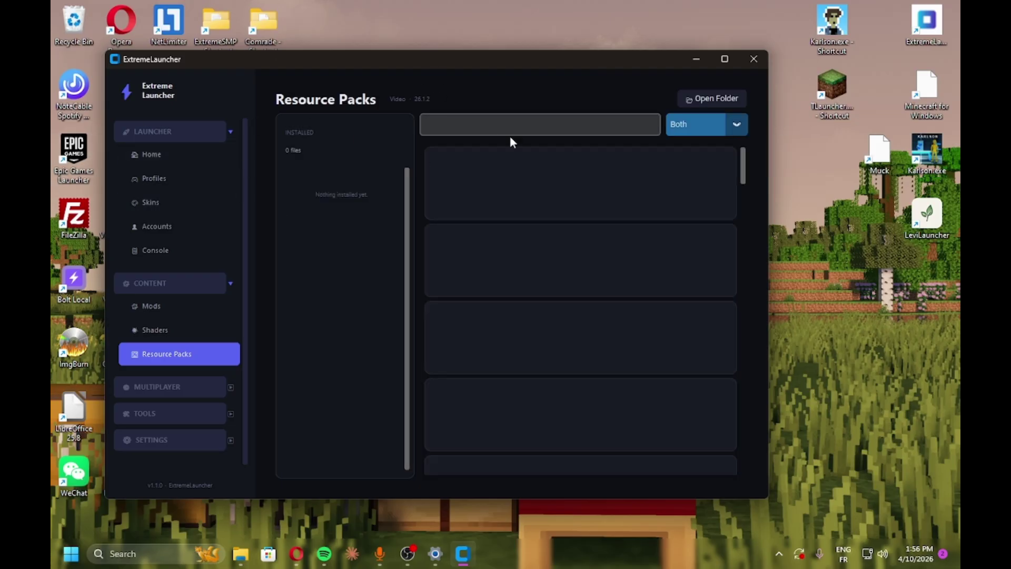
pyautogui.click(505, 130)
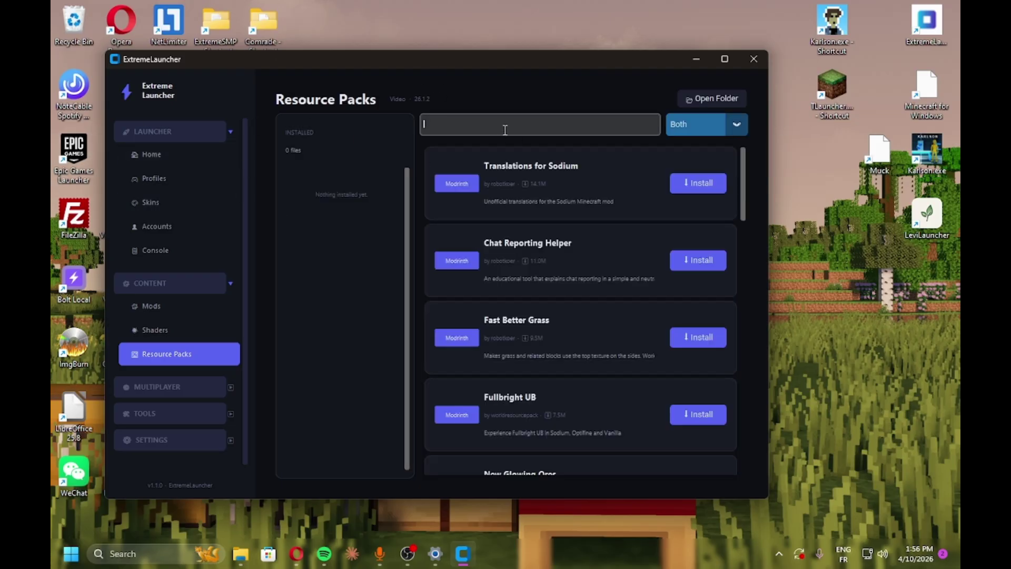
pyautogui.click(194, 337)
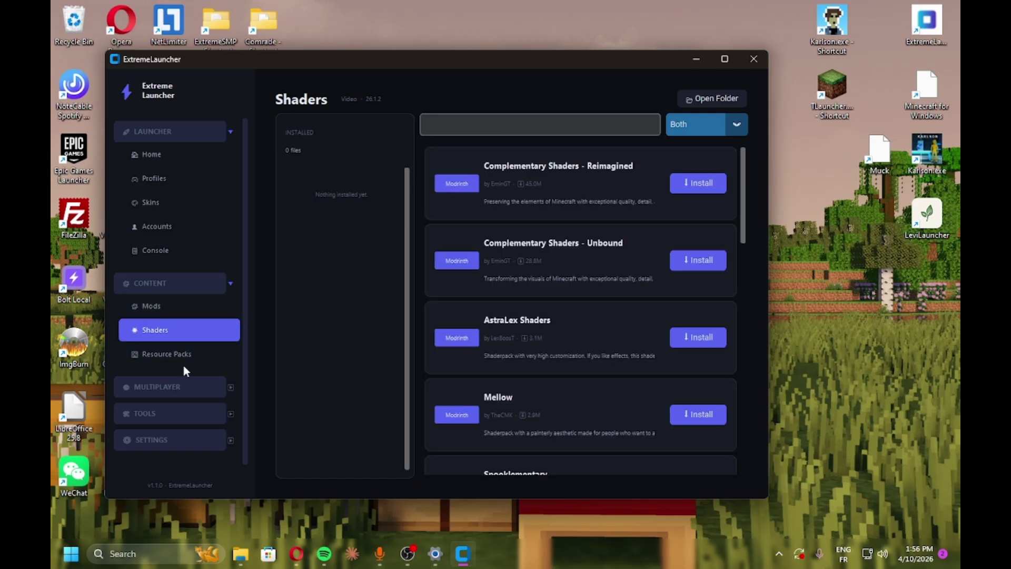
# Step: Install version FUB 6.0 of the Fullbright UB resource pack and close its install window
pyautogui.click(166, 355)
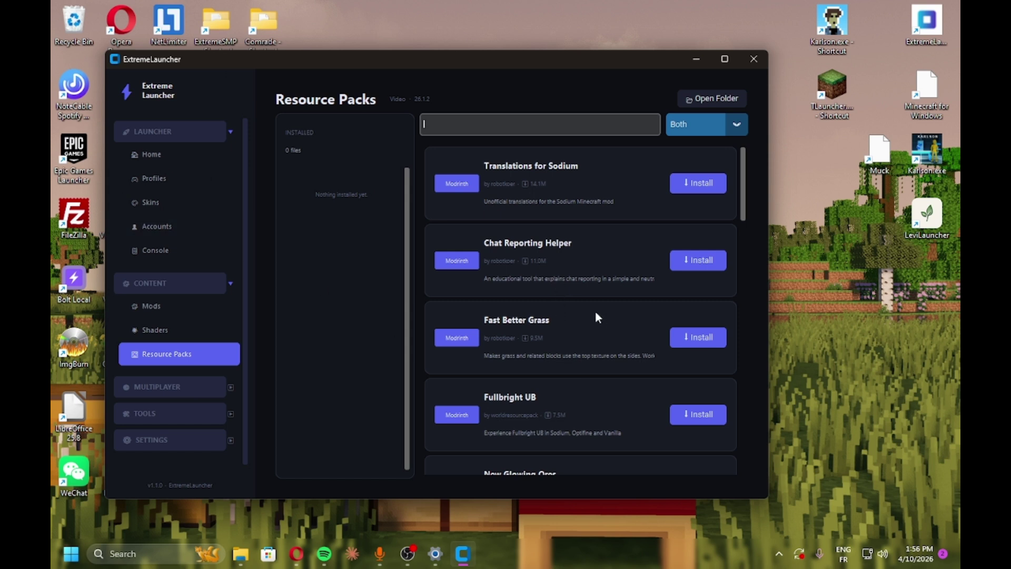
pyautogui.click(712, 419)
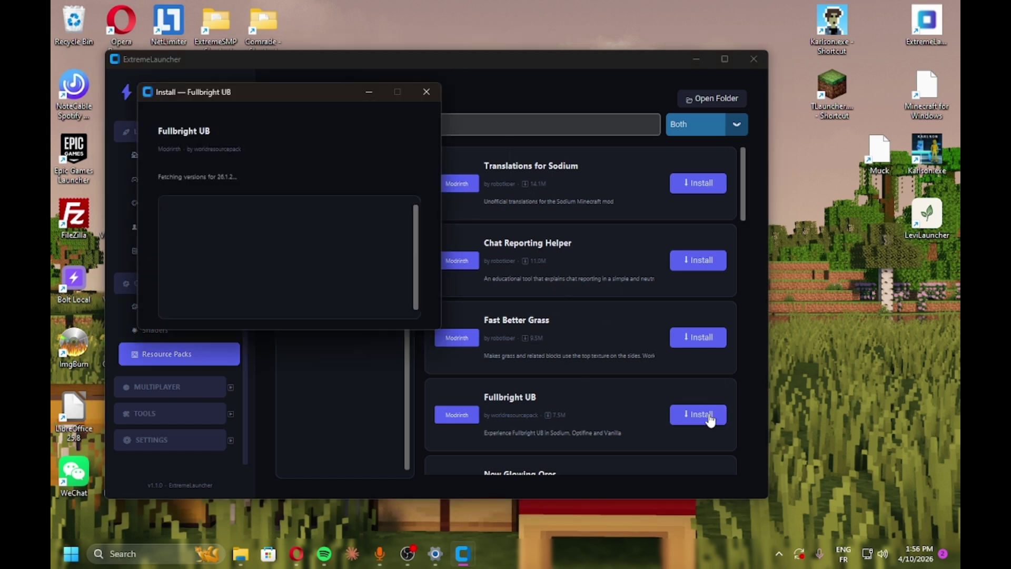
pyautogui.click(396, 225)
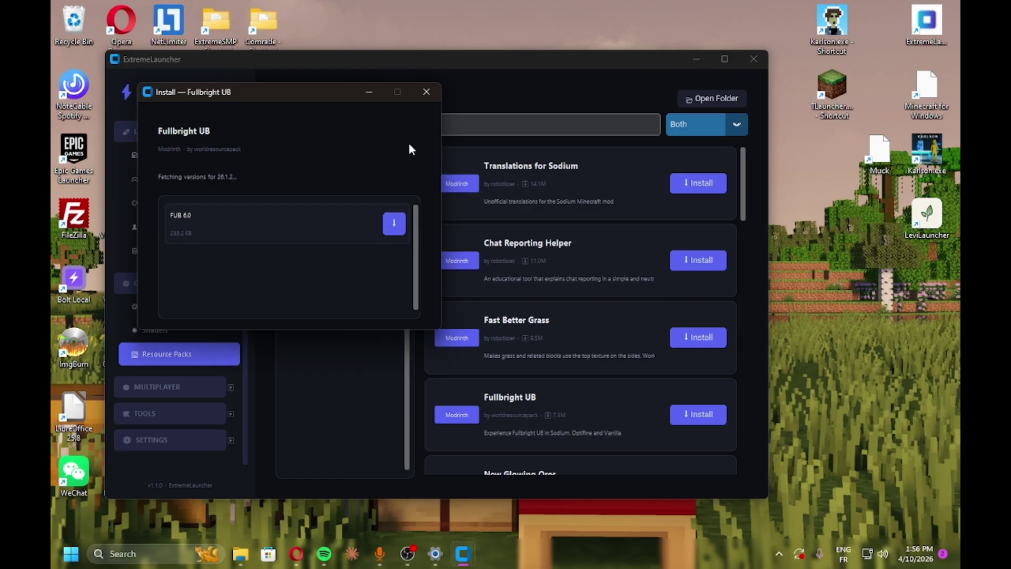
pyautogui.click(427, 92)
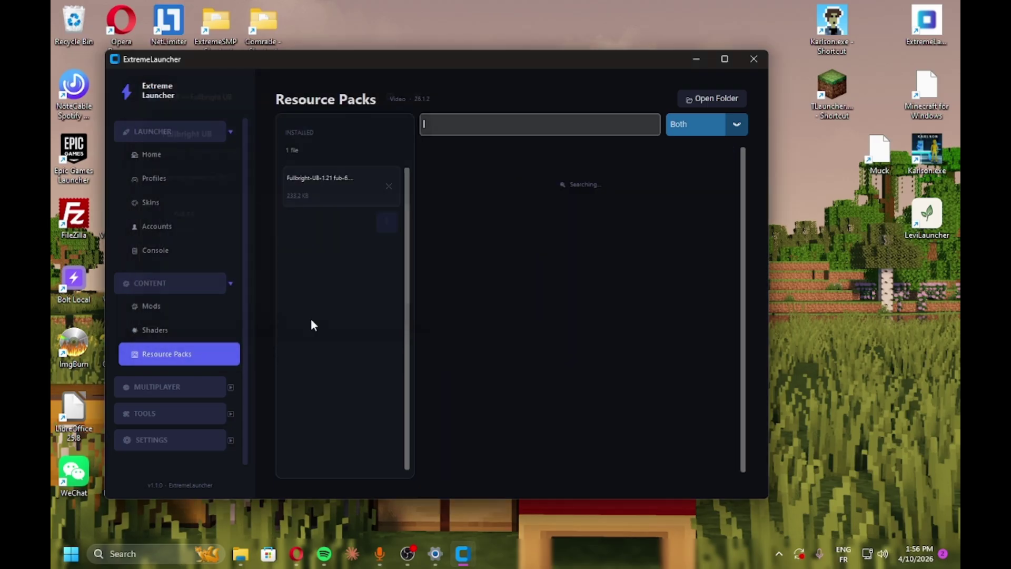
# Step: Look through the recommended and top cracked entries in the multiplayer server list
pyautogui.click(185, 389)
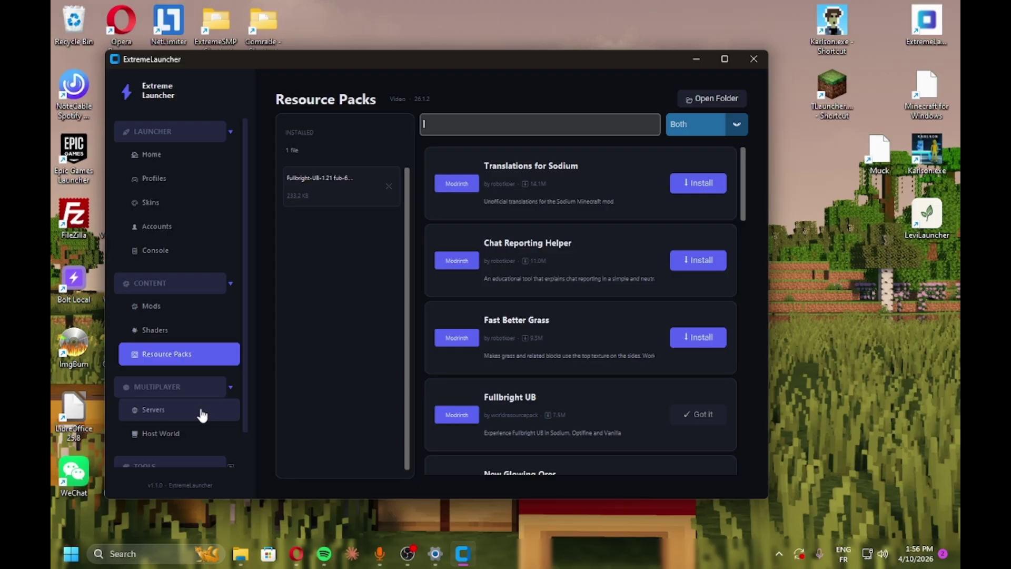
pyautogui.click(202, 414)
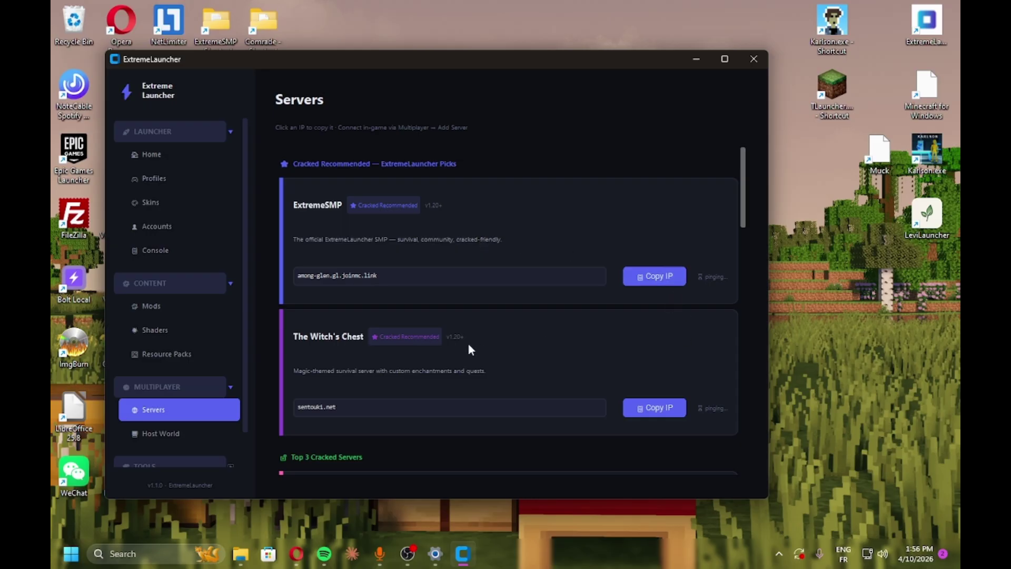
pyautogui.scroll(-4, 464, 347)
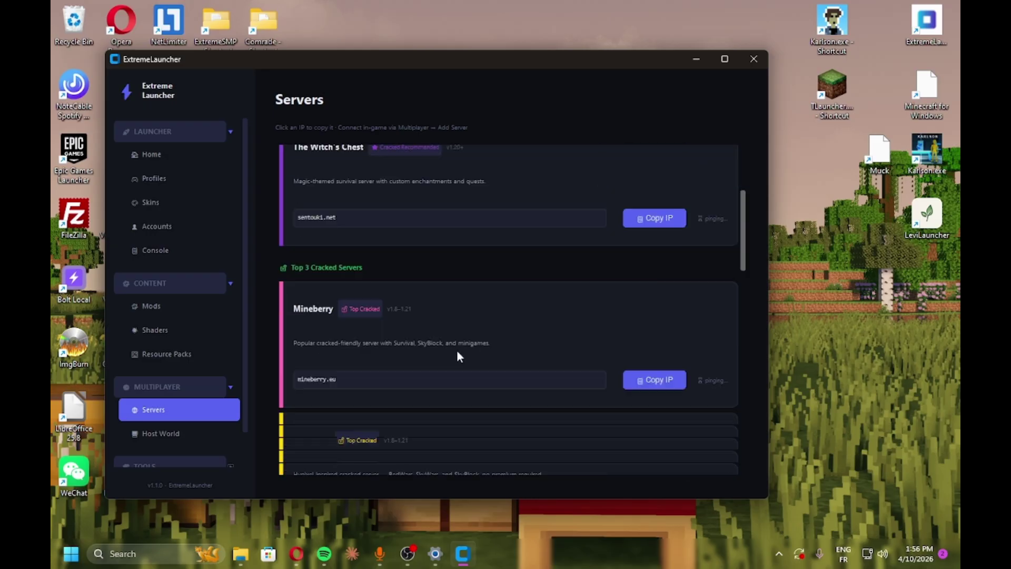
pyautogui.scroll(-1, 184, 398)
# Step: Read through the Host World guide and collapse the multiplayer section
pyautogui.click(184, 398)
pyautogui.scroll(-5, 517, 223)
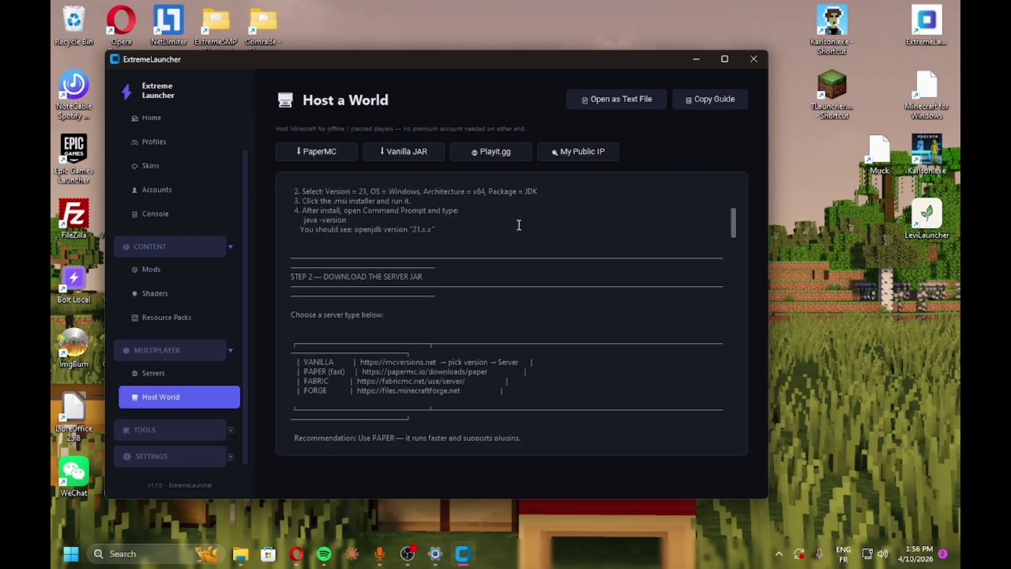
pyautogui.scroll(-6, 423, 283)
pyautogui.click(211, 350)
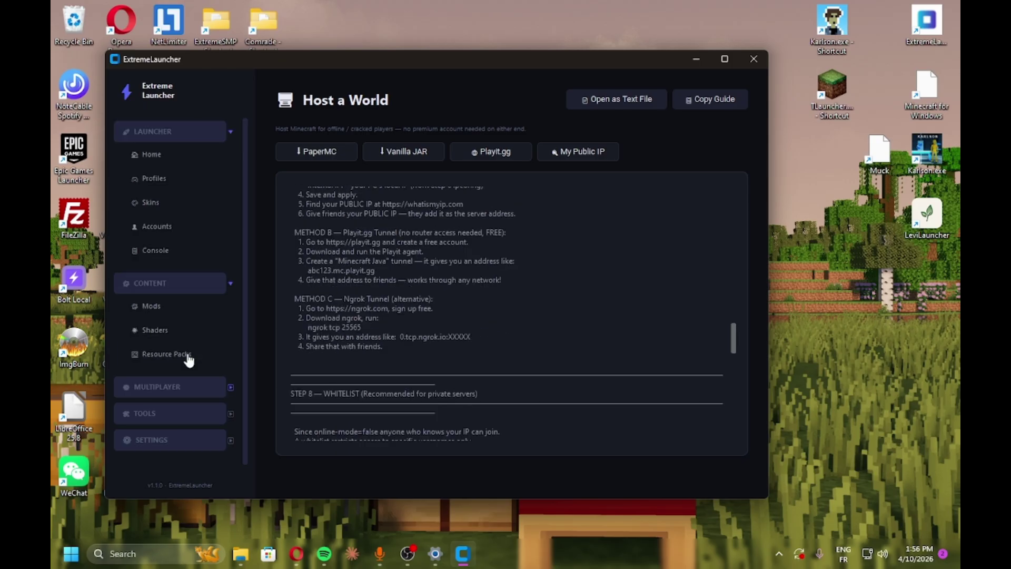
# Step: View the Screenshots, Backups and Diagnostics pages among the launcher's tools
pyautogui.click(163, 417)
pyautogui.click(167, 432)
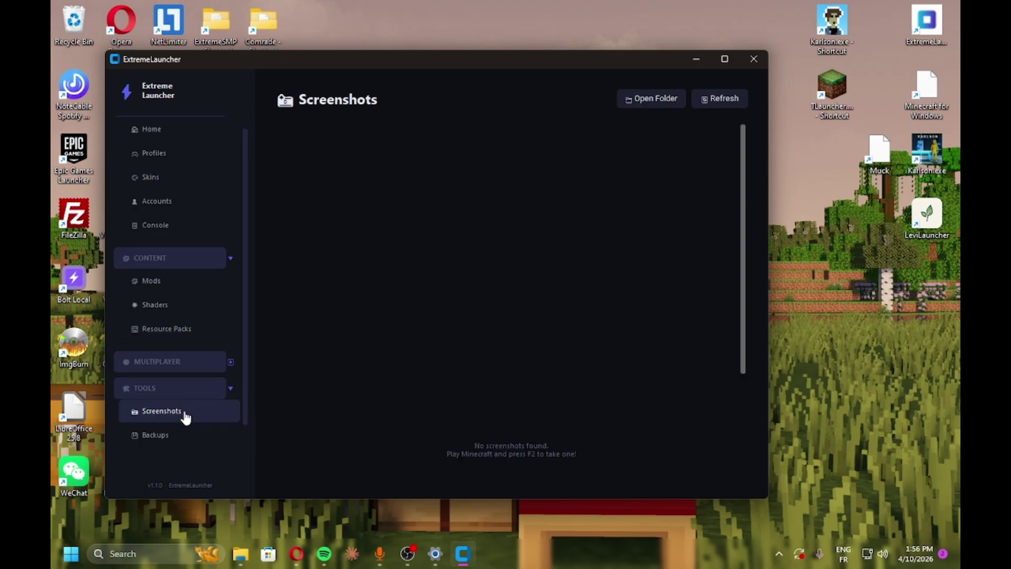
pyautogui.click(159, 401)
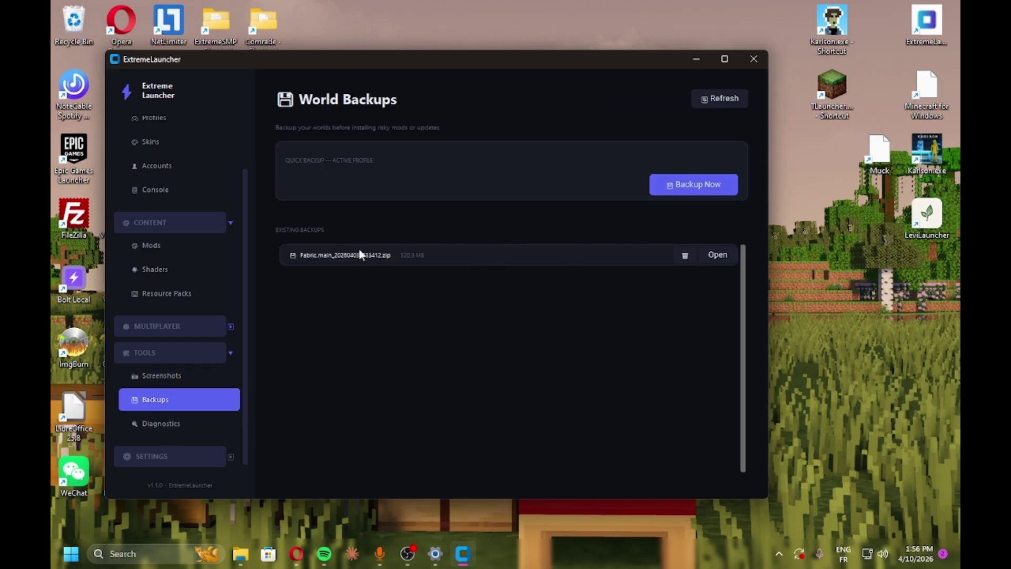
pyautogui.click(169, 428)
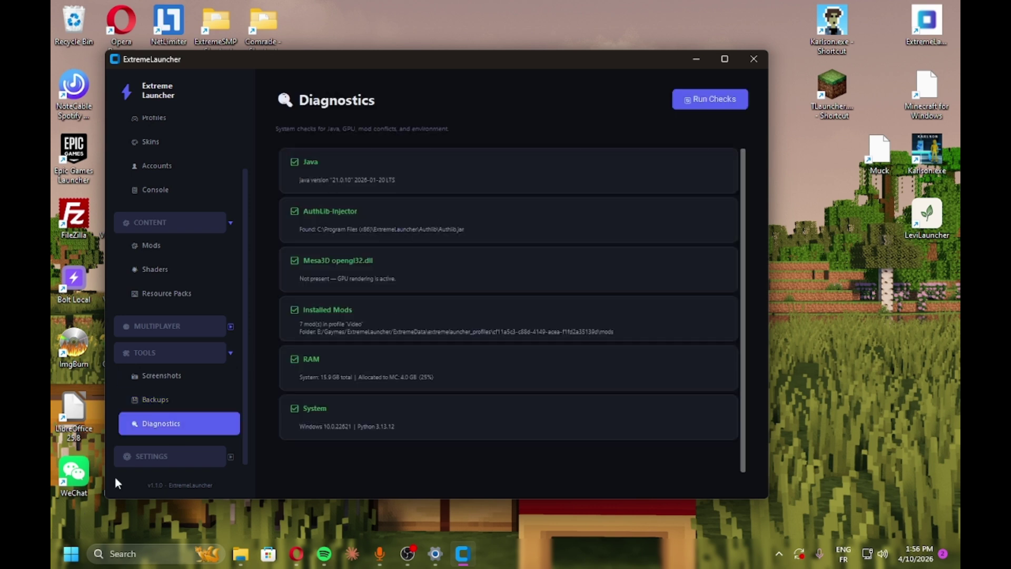
# Step: Open the launcher settings and view the available theme presets without changing the theme
pyautogui.click(153, 461)
pyautogui.click(174, 452)
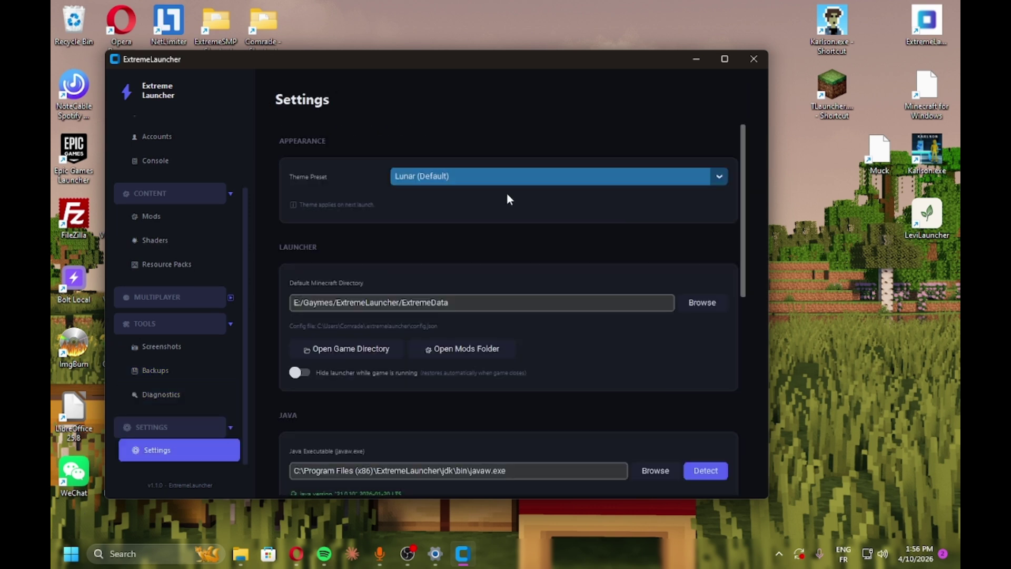
pyautogui.click(448, 181)
pyautogui.click(619, 258)
# Step: Enable hiding the launcher while the game is running and review the Java and Microsoft authentication settings
pyautogui.scroll(-2, 416, 342)
pyautogui.scroll(-1, 432, 300)
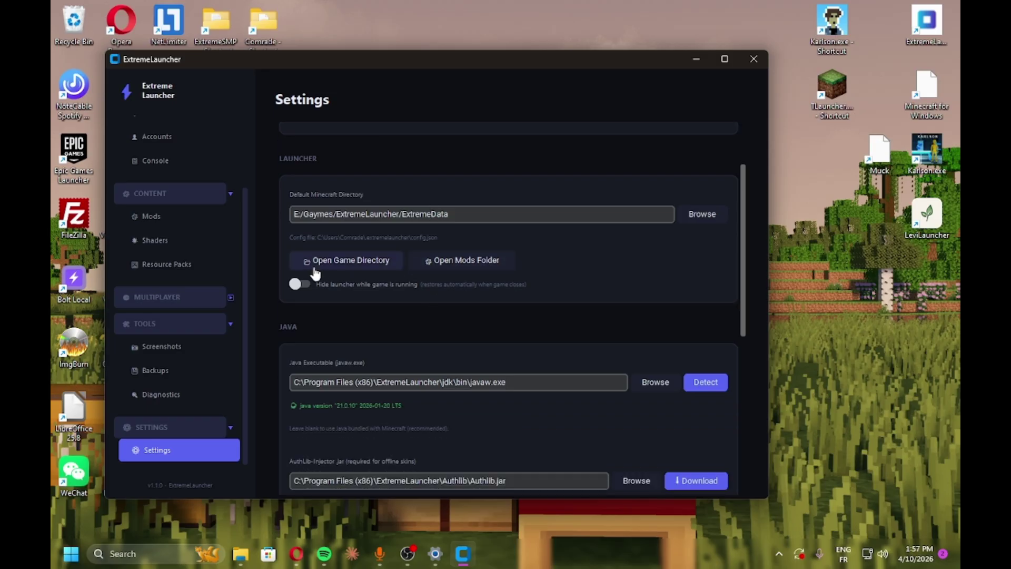
pyautogui.click(302, 285)
pyautogui.scroll(-4, 426, 296)
pyautogui.scroll(-2, 318, 285)
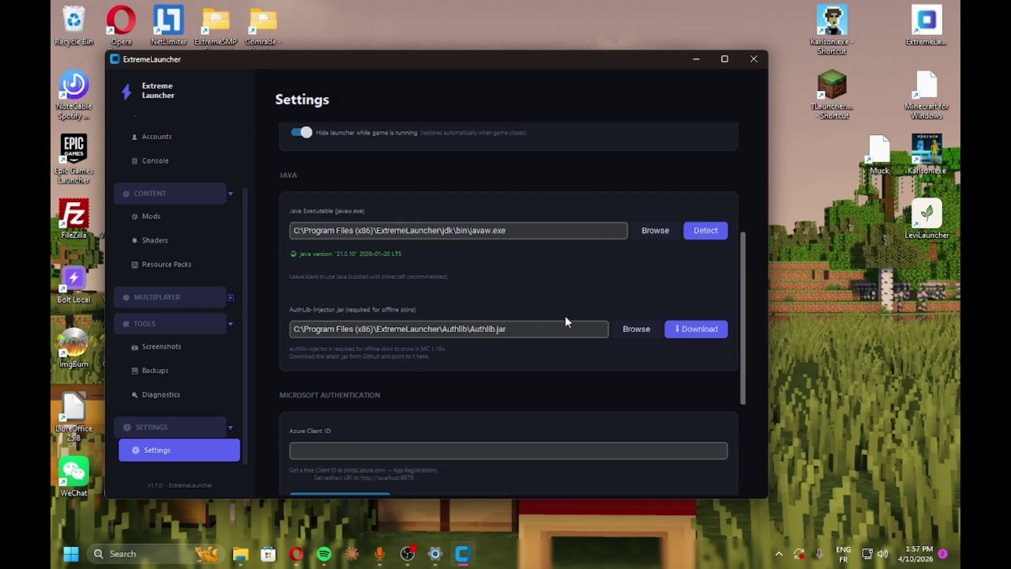
pyautogui.scroll(-3, 490, 372)
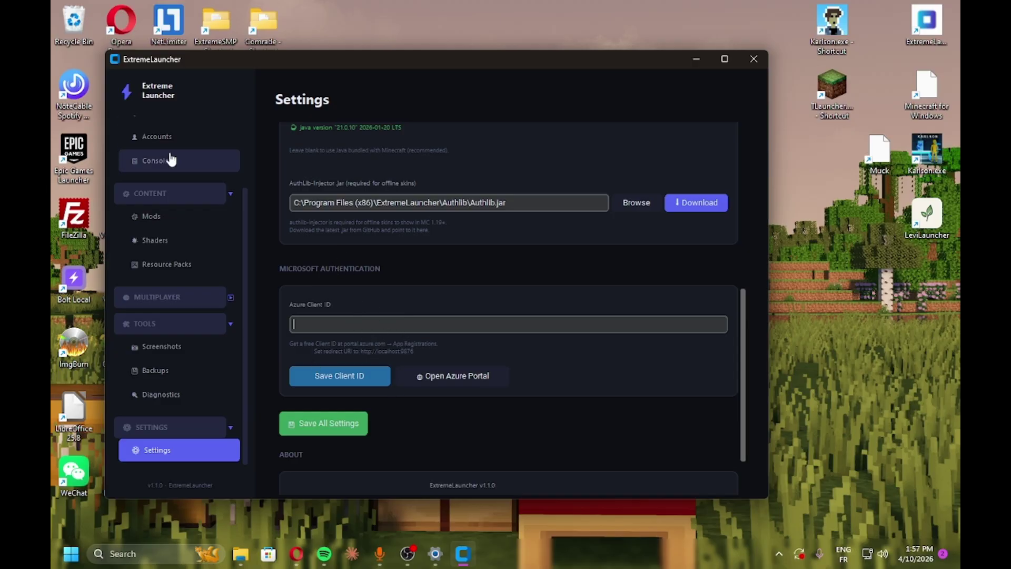
# Step: Check the accounts list and launch the Video profile from the home page
pyautogui.scroll(2, 179, 184)
pyautogui.click(192, 210)
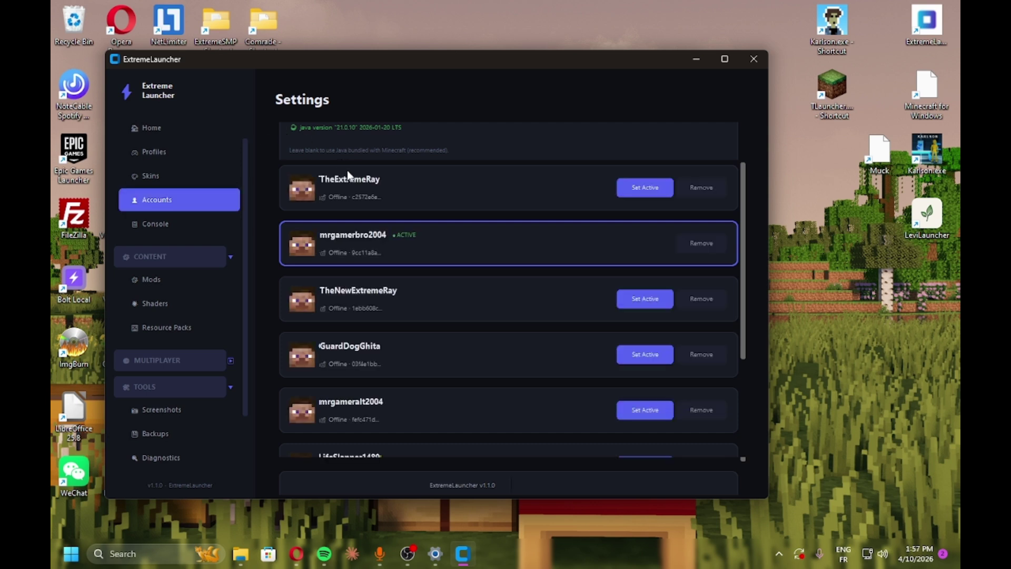
pyautogui.click(184, 128)
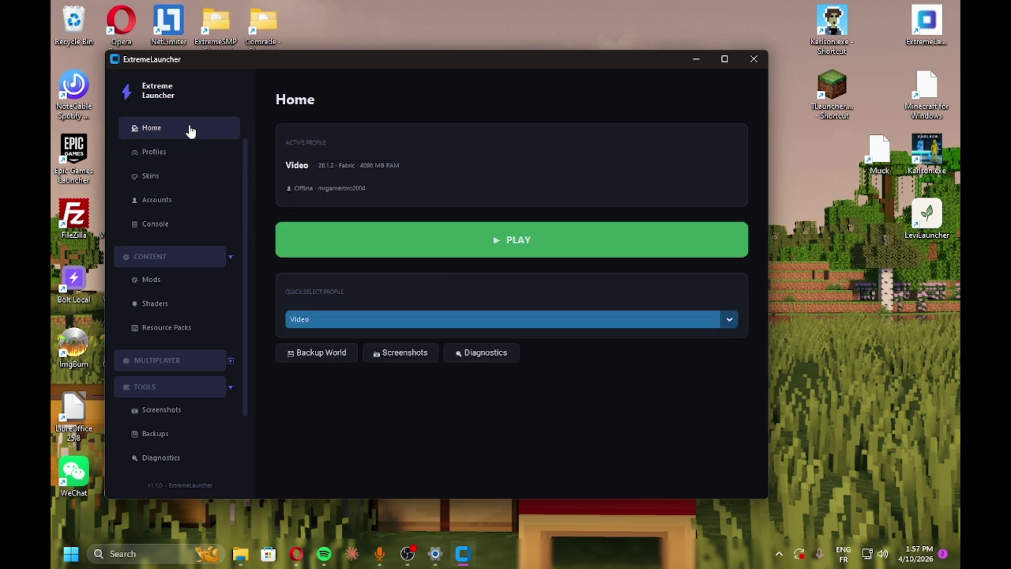
pyautogui.click(552, 245)
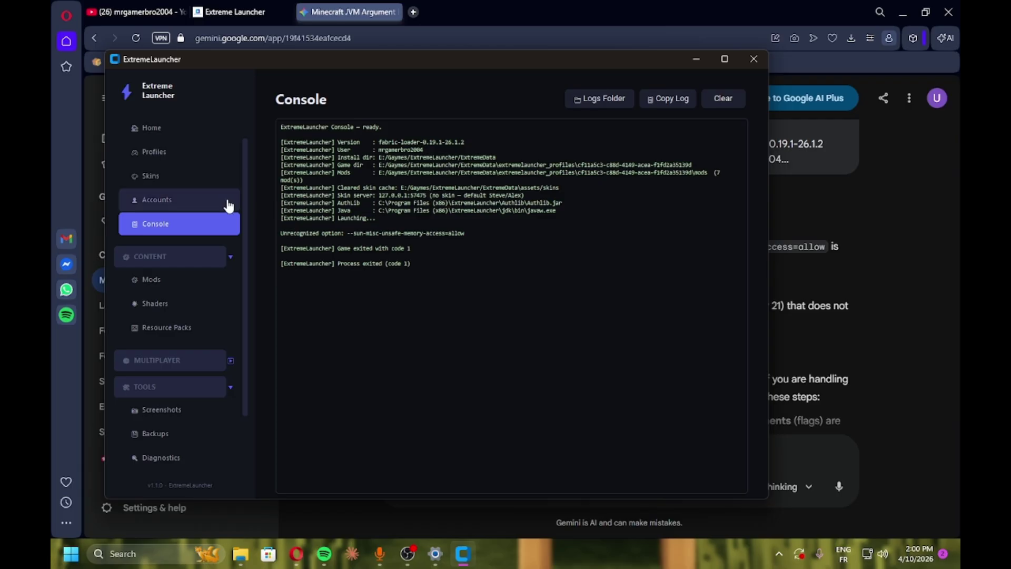
# Step: Return the launcher to its home page, switch to the Opera browser and search Google for "java" in a new tab
pyautogui.click(153, 128)
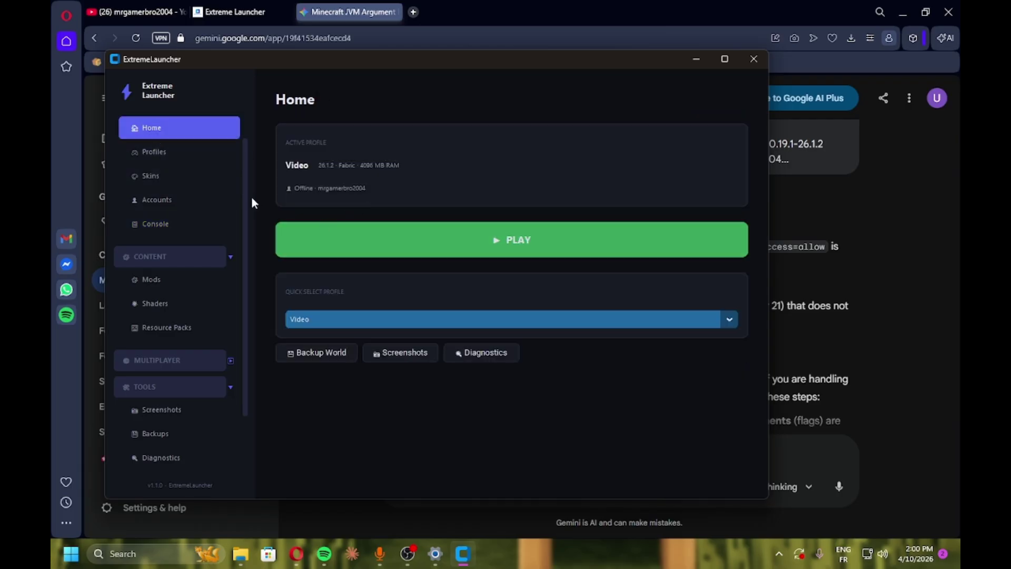
pyautogui.click(413, 12)
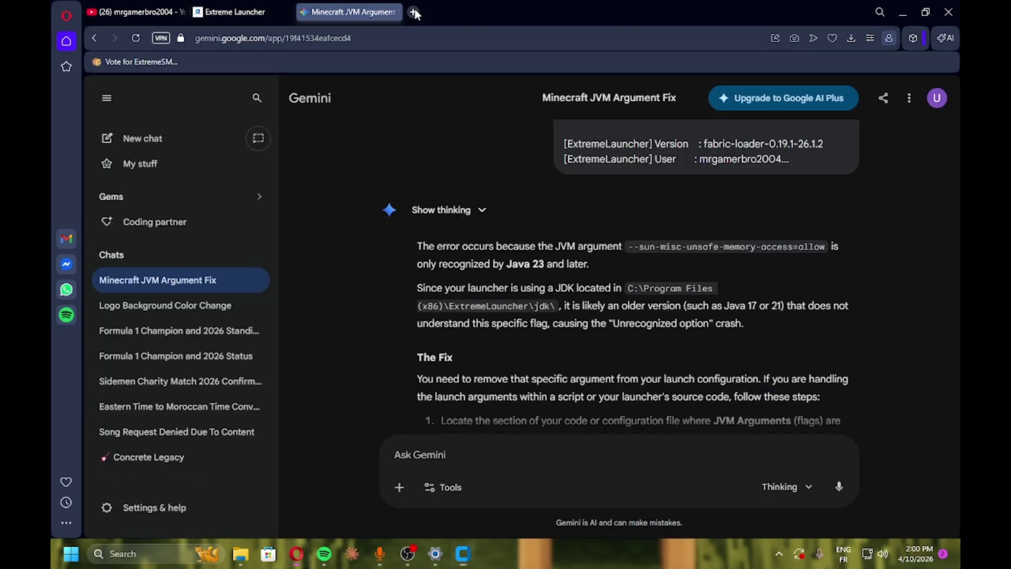
pyautogui.write('java*')
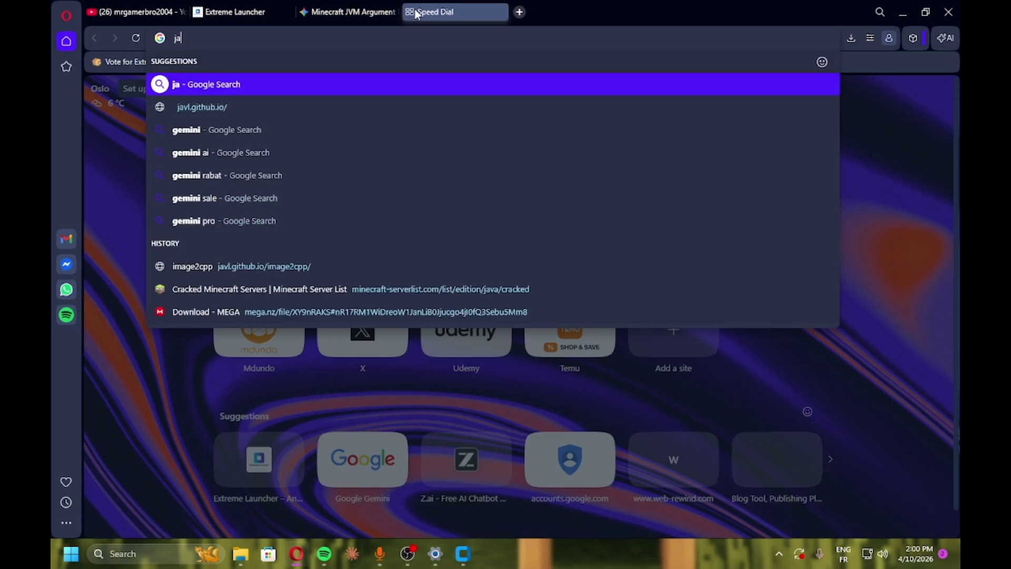
pyautogui.press('Return')
pyautogui.click(410, 121)
pyautogui.press('BackSpace')
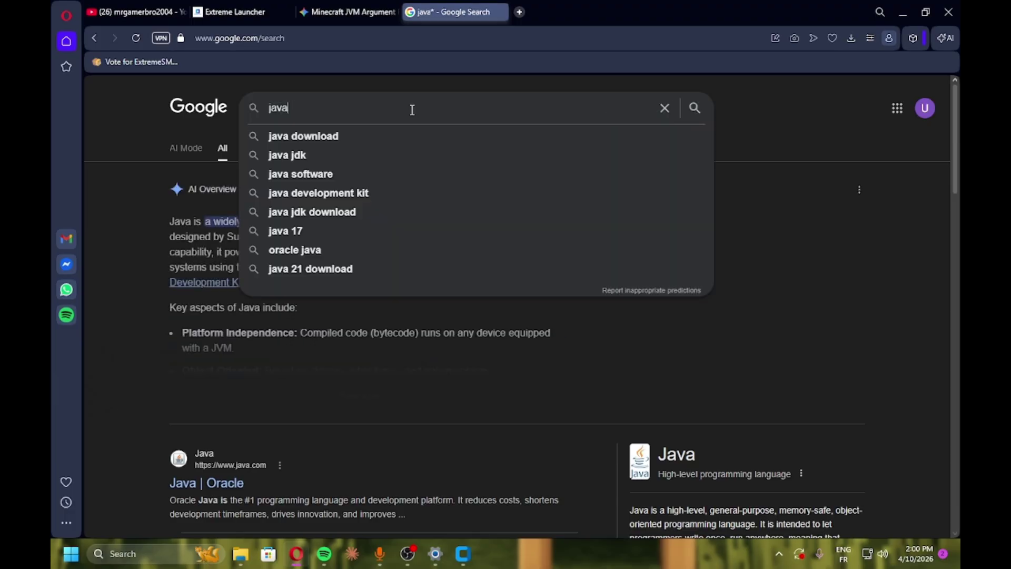
pyautogui.press('Return')
# Step: Download the Windows x64 MSI installer of JDK 26 from Oracle's Java Downloads page, saving it as jdk-26_windows-x64_bin.msi
pyautogui.scroll(-5, 221, 284)
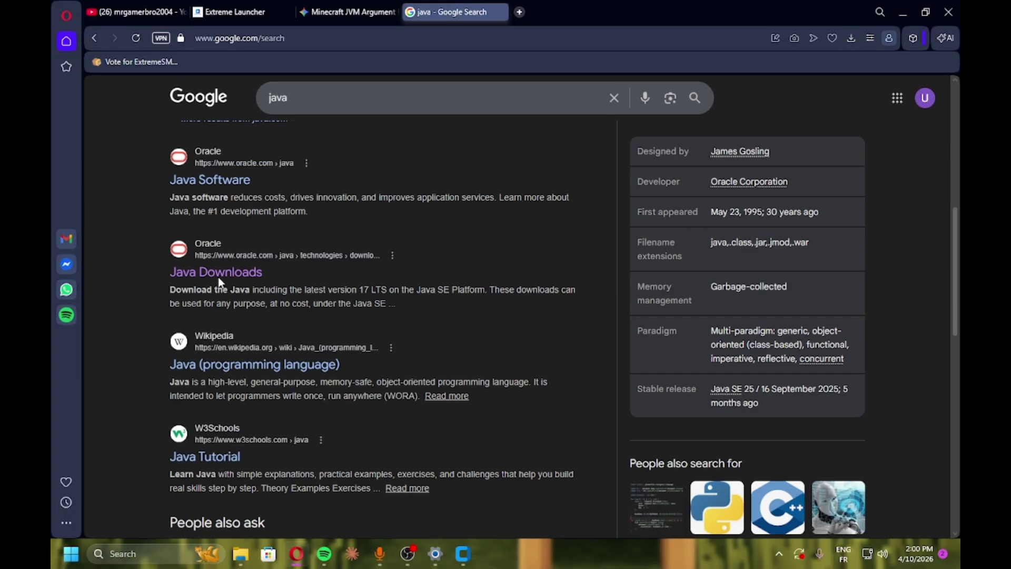
pyautogui.click(240, 278)
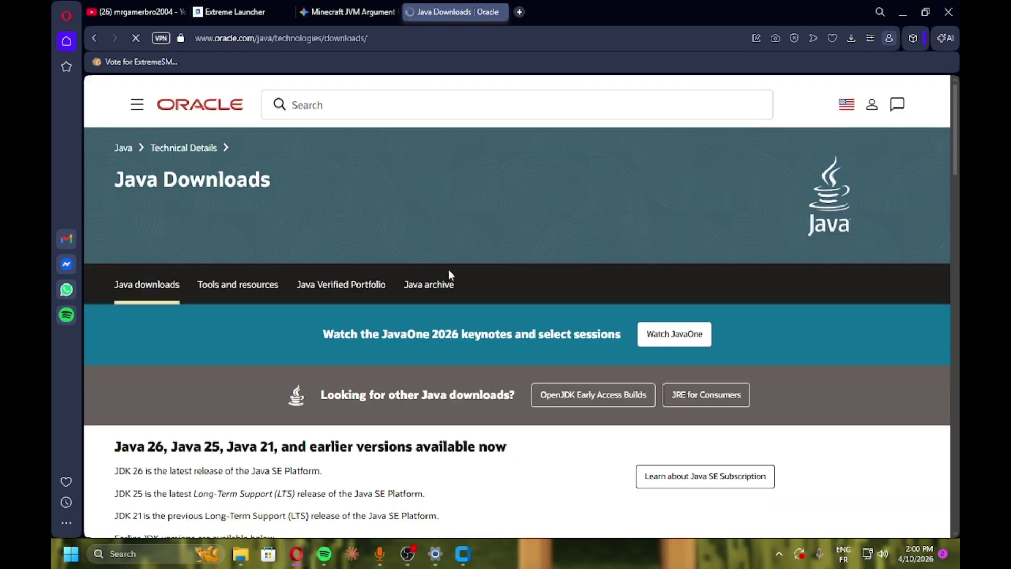
pyautogui.scroll(-8, 448, 270)
pyautogui.click(216, 190)
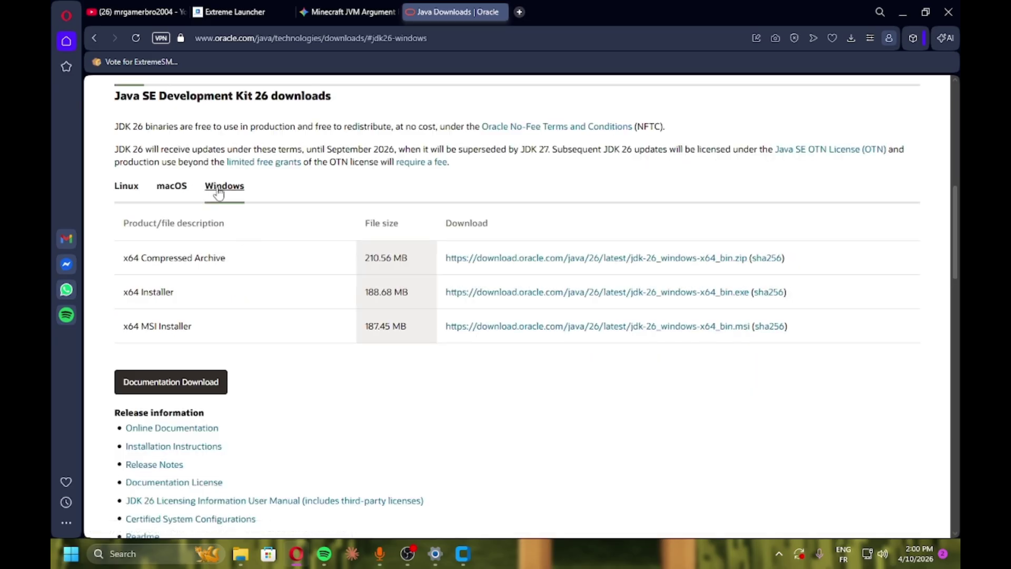
pyautogui.click(502, 327)
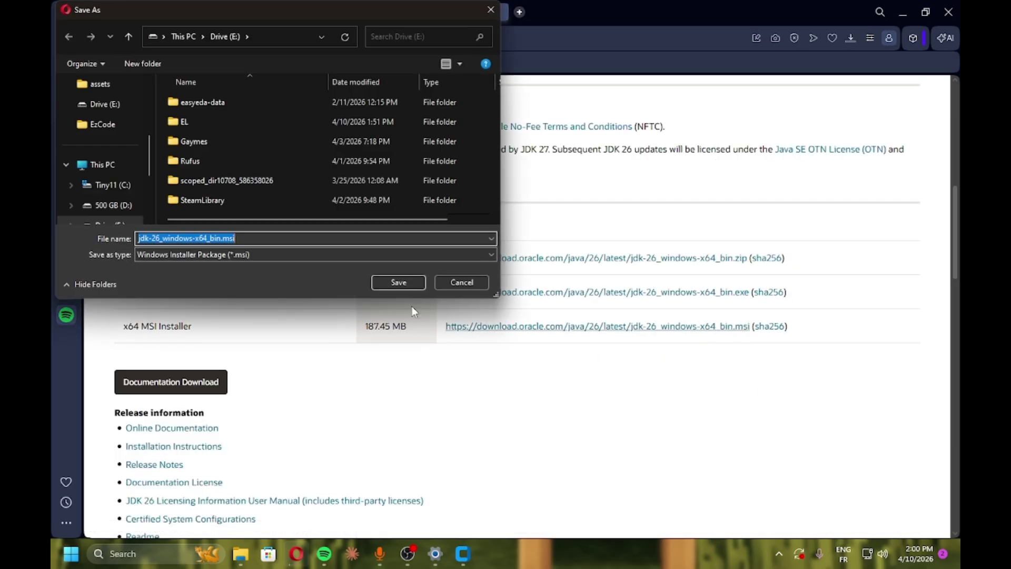
pyautogui.click(398, 283)
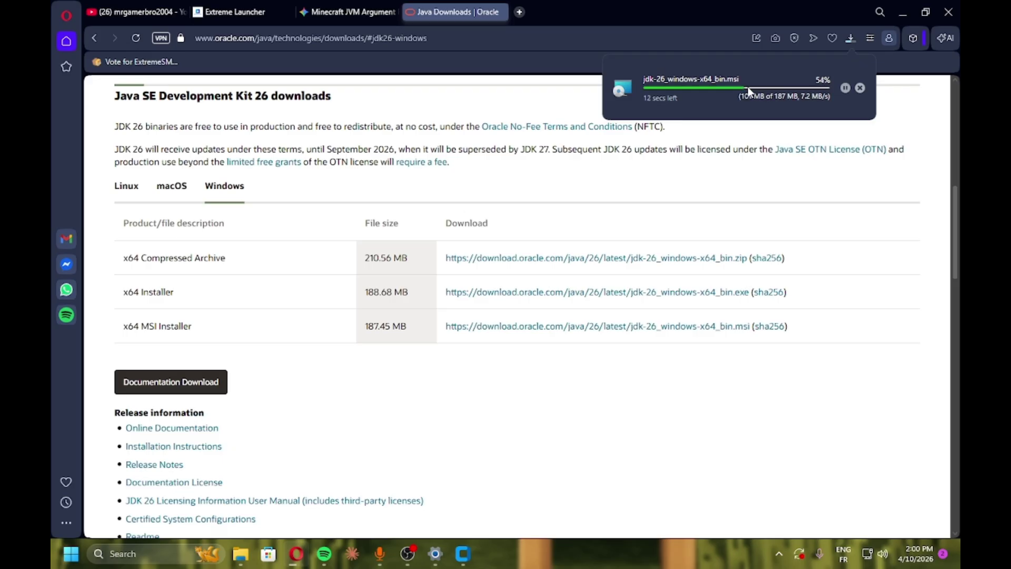
# Step: Run the downloaded jdk-26_windows-x64_bin.msi and start installing Java SE Development Kit 26 with the default options
pyautogui.click(468, 549)
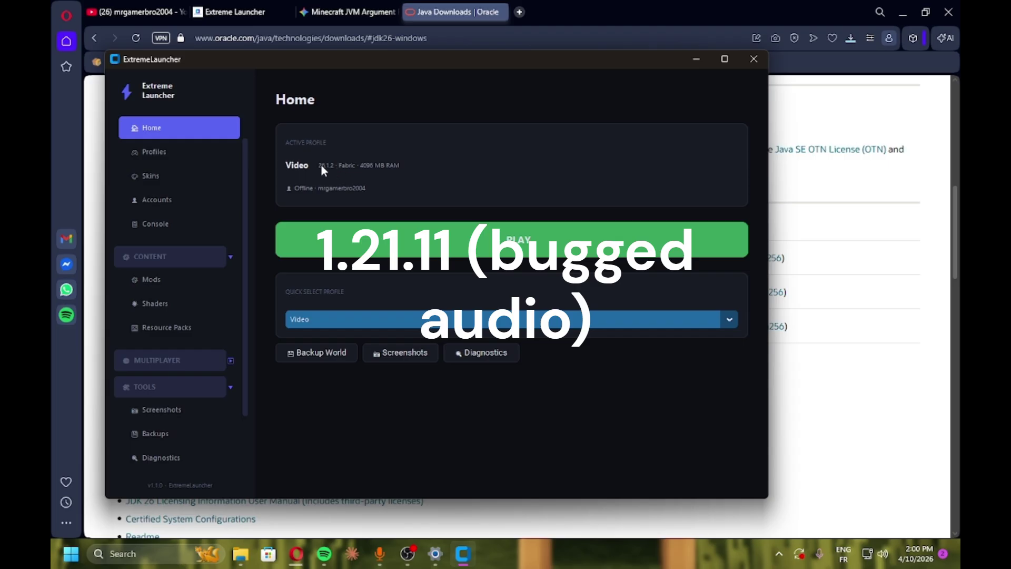
pyautogui.click(850, 38)
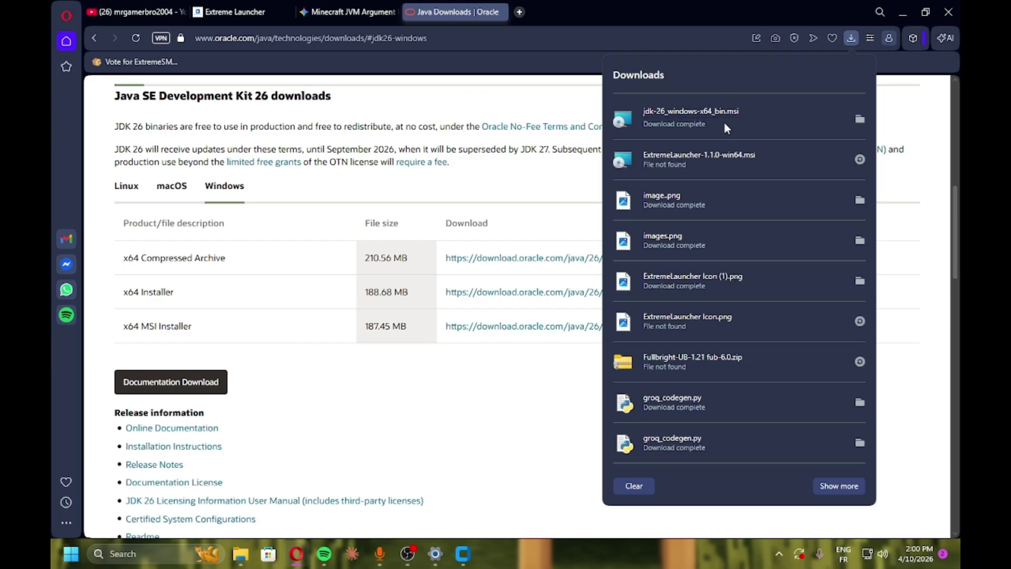
pyautogui.click(726, 128)
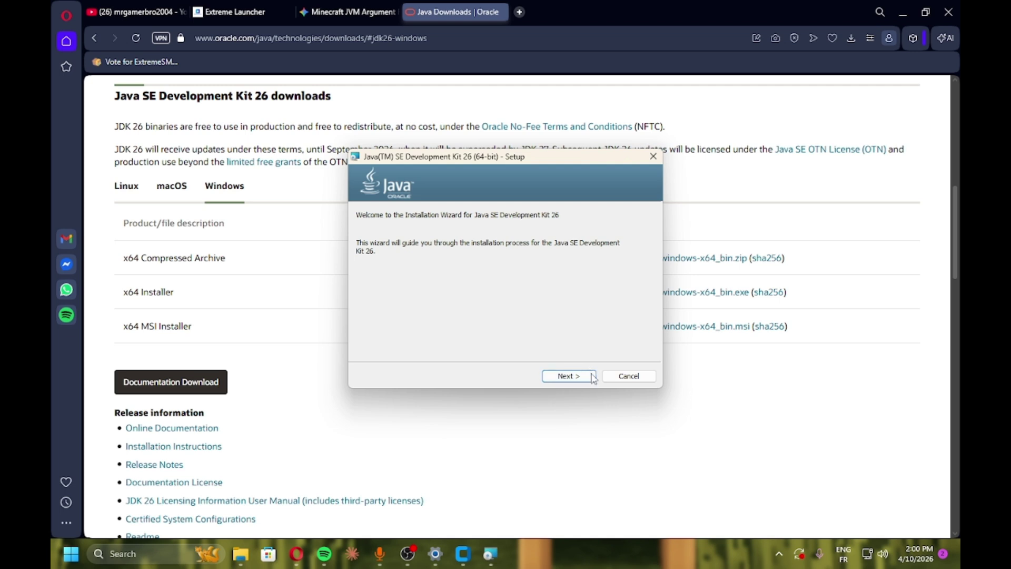
pyautogui.click(594, 378)
pyautogui.click(589, 376)
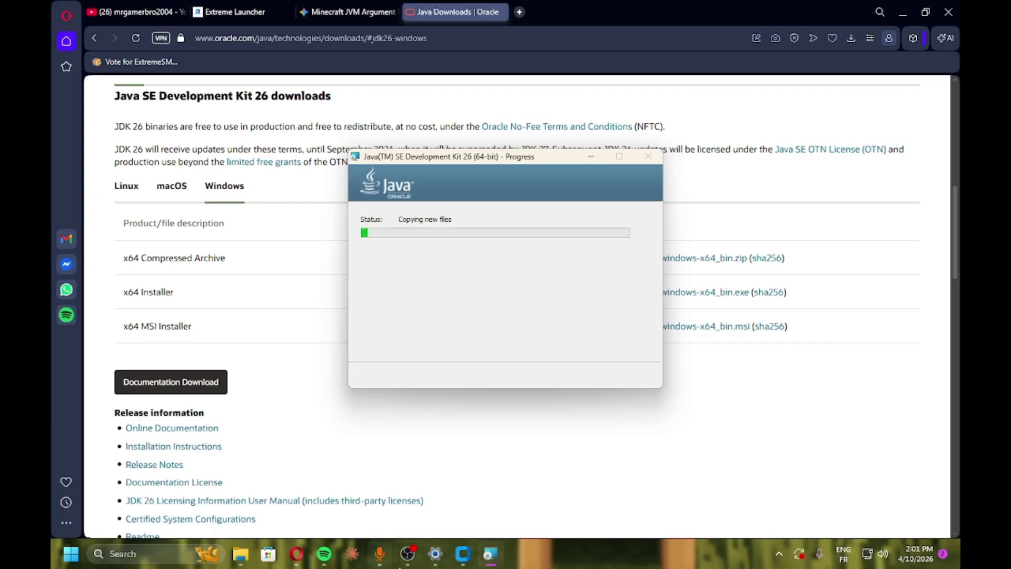
# Step: Switch to ExtremeLauncher, open the Java section of its settings, and close the finished JDK 26 installer
pyautogui.click(462, 554)
pyautogui.scroll(-5, 201, 369)
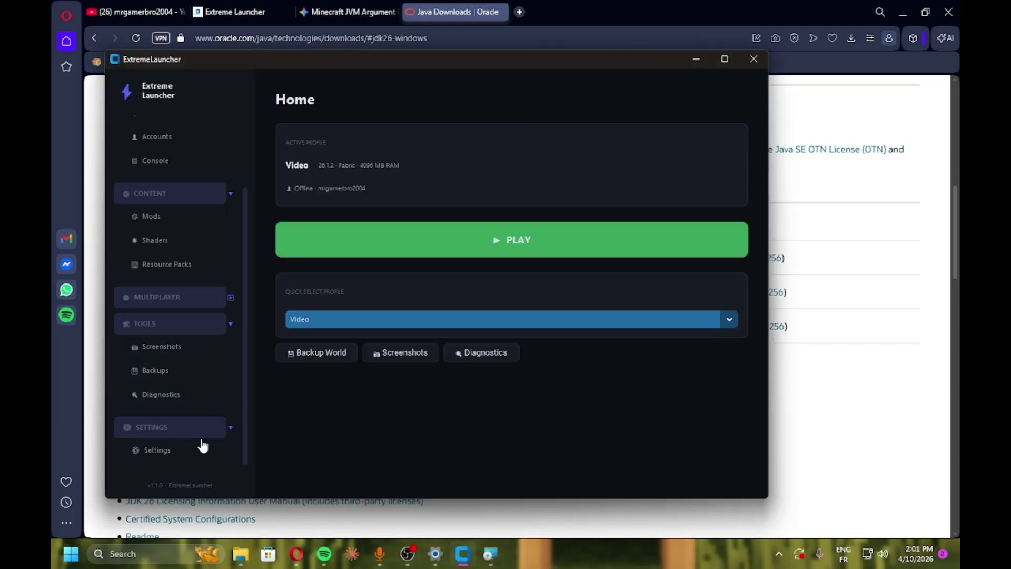
pyautogui.click(206, 449)
pyautogui.scroll(-2, 422, 245)
pyautogui.scroll(2, 422, 245)
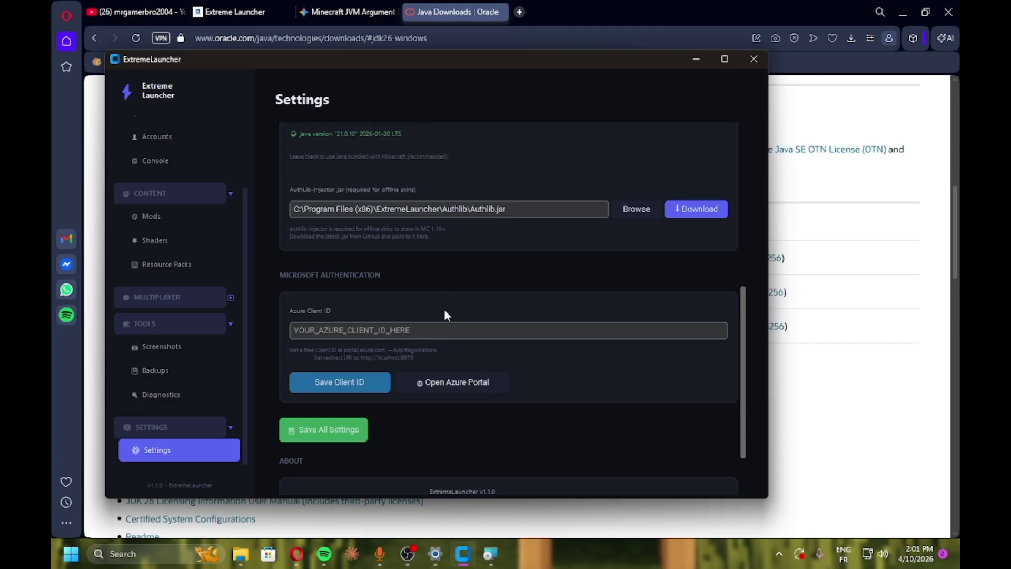
pyautogui.click(439, 345)
pyautogui.scroll(2, 453, 331)
pyautogui.scroll(1, 514, 380)
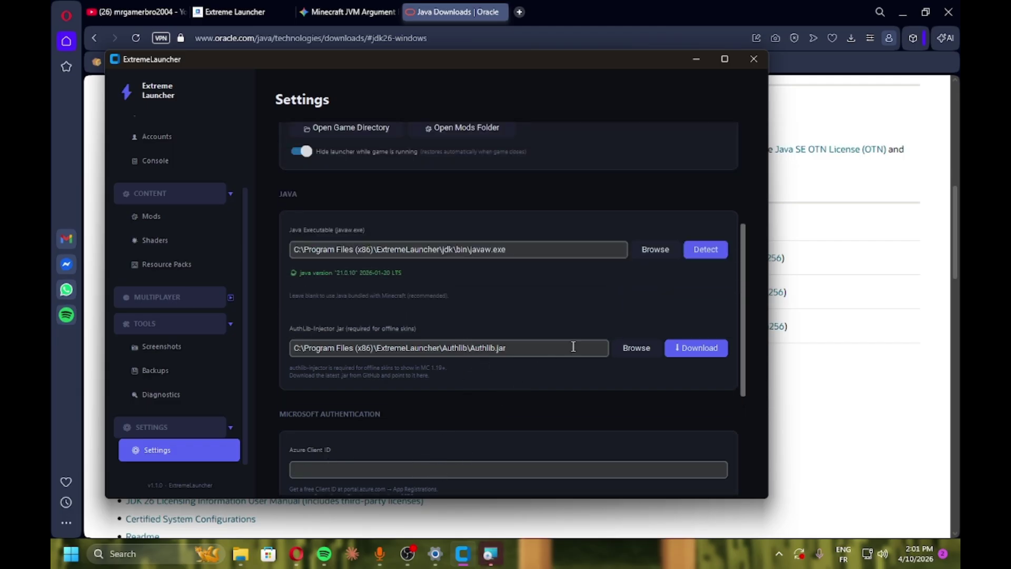
pyautogui.click(502, 560)
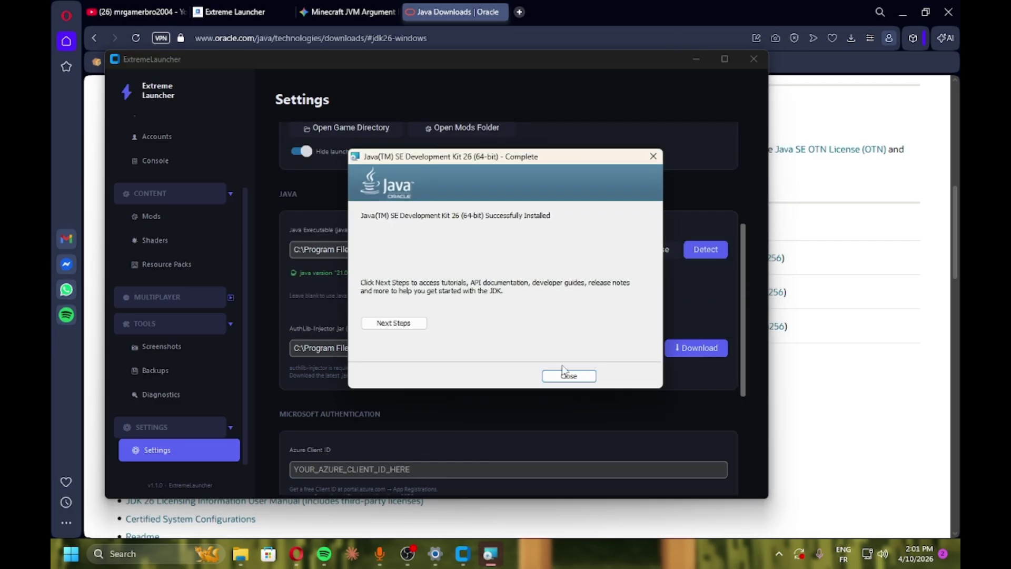
pyautogui.click(574, 378)
# Step: Set the launcher's Java executable to C:/Program Files/Java/jdk-26/bin/javaw.exe
pyautogui.click(656, 251)
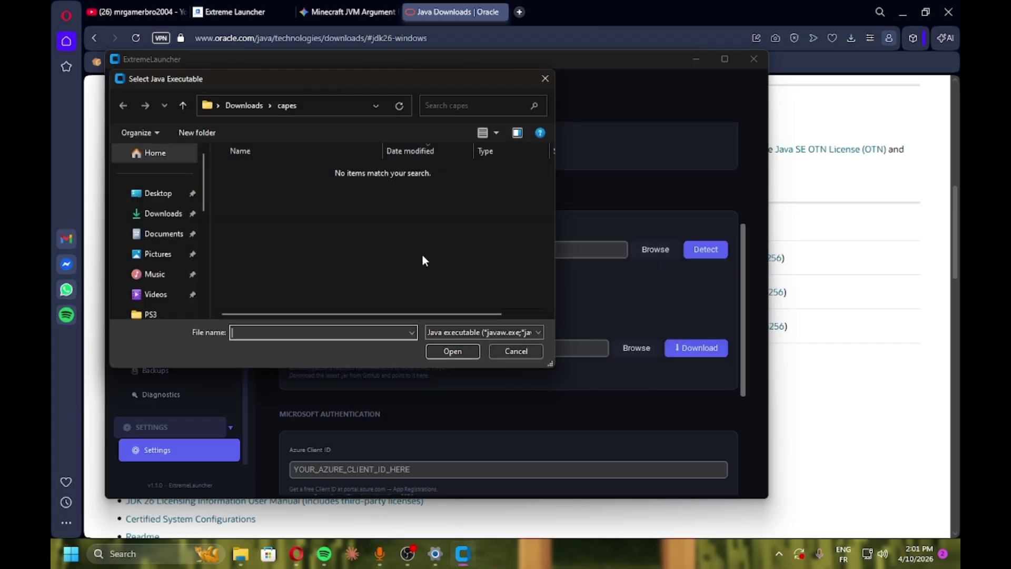
pyautogui.scroll(-3, 168, 263)
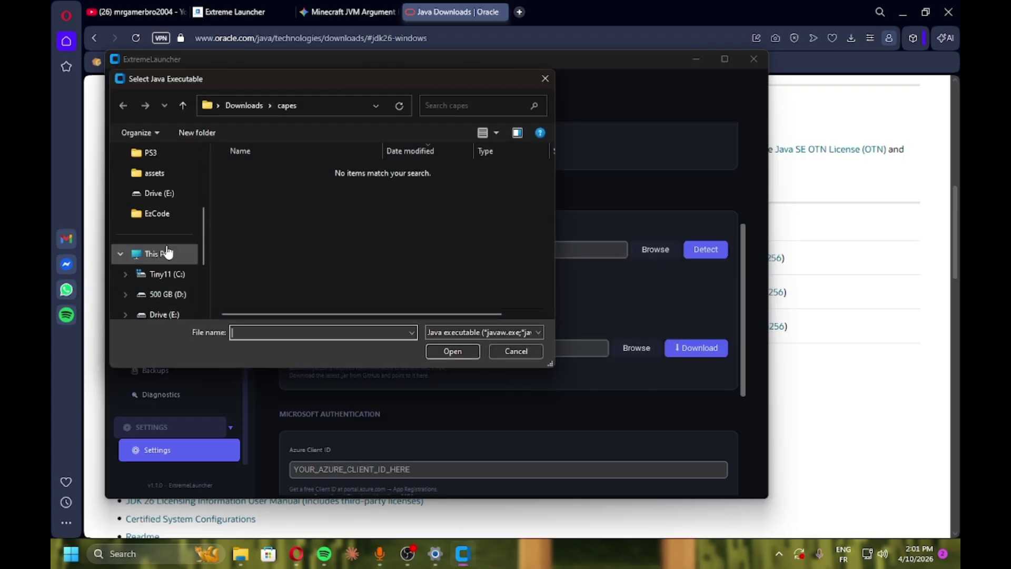
pyautogui.click(167, 274)
pyautogui.scroll(-3, 240, 237)
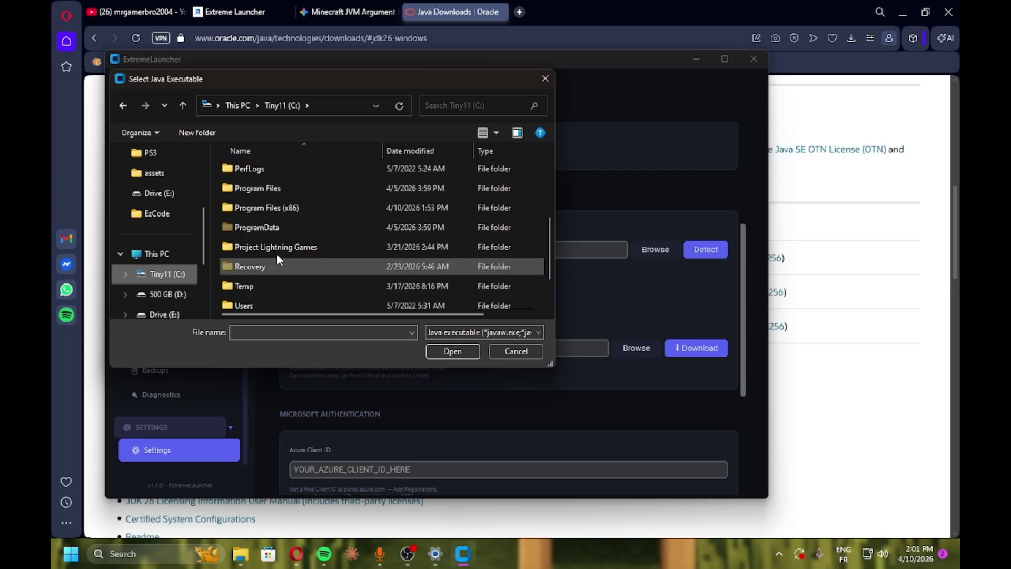
pyautogui.doubleClick(297, 207)
pyautogui.scroll(-1, 267, 276)
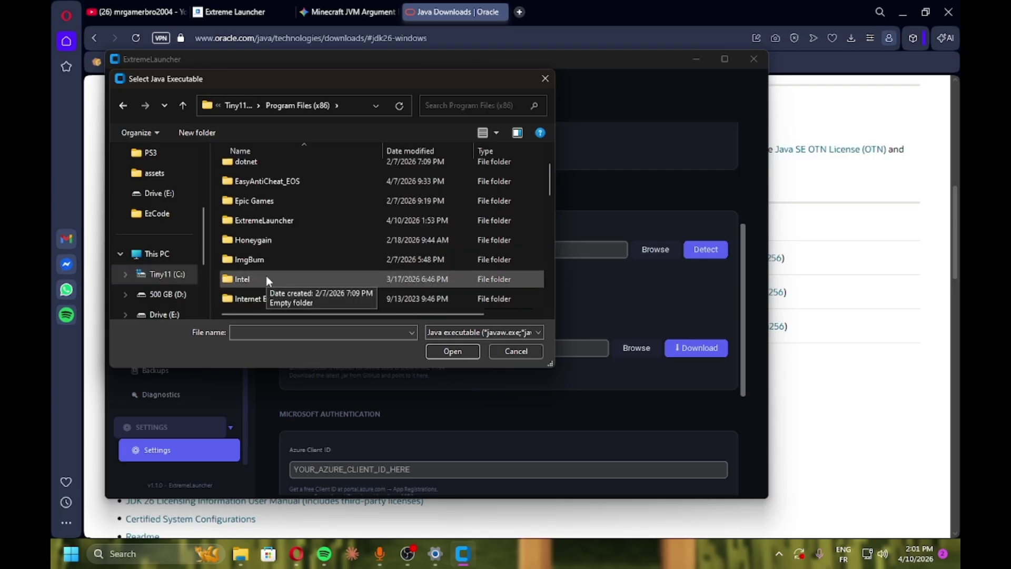
pyautogui.click(238, 105)
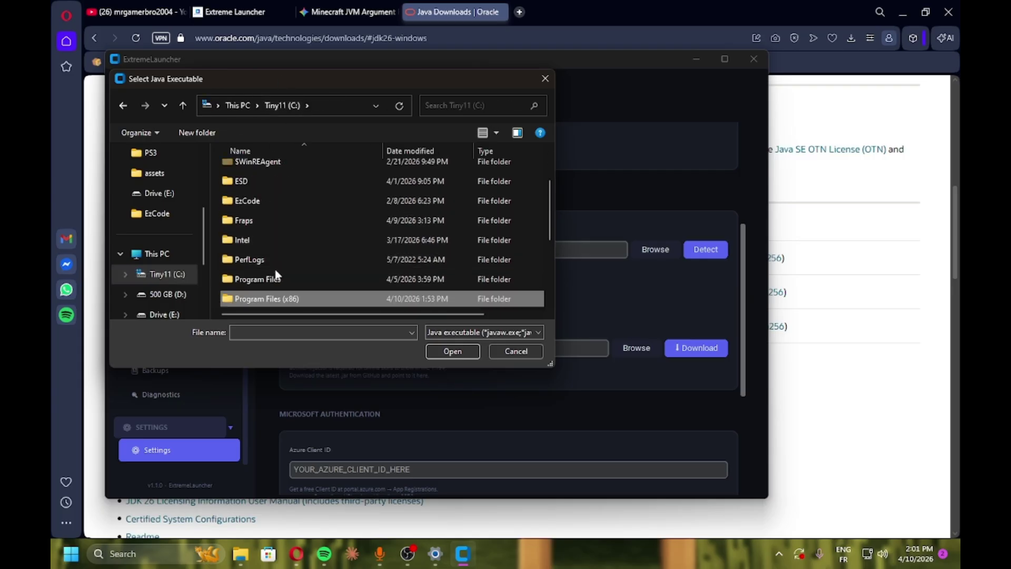
pyautogui.doubleClick(286, 274)
pyautogui.doubleClick(266, 174)
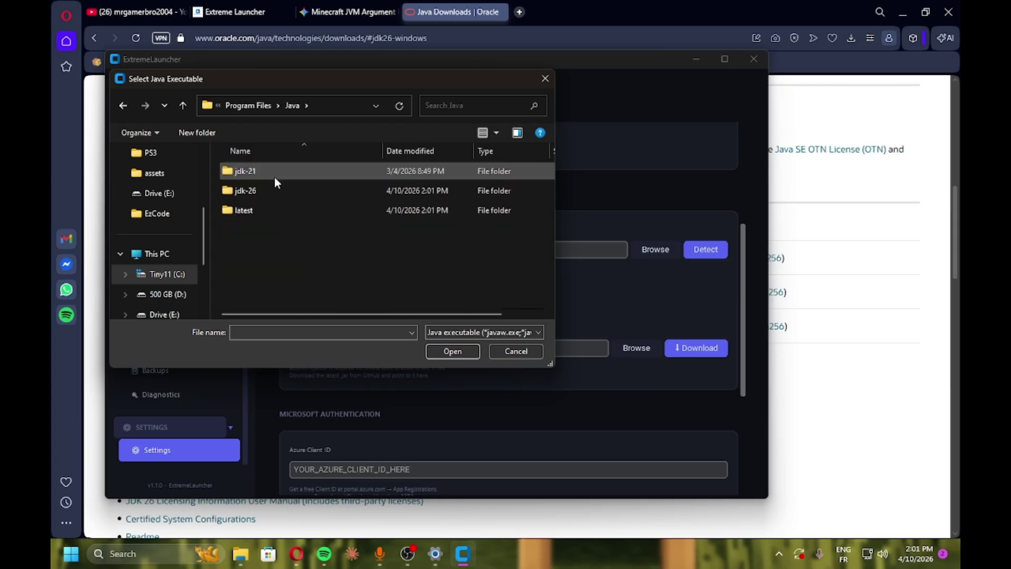
pyautogui.doubleClick(282, 193)
pyautogui.doubleClick(233, 172)
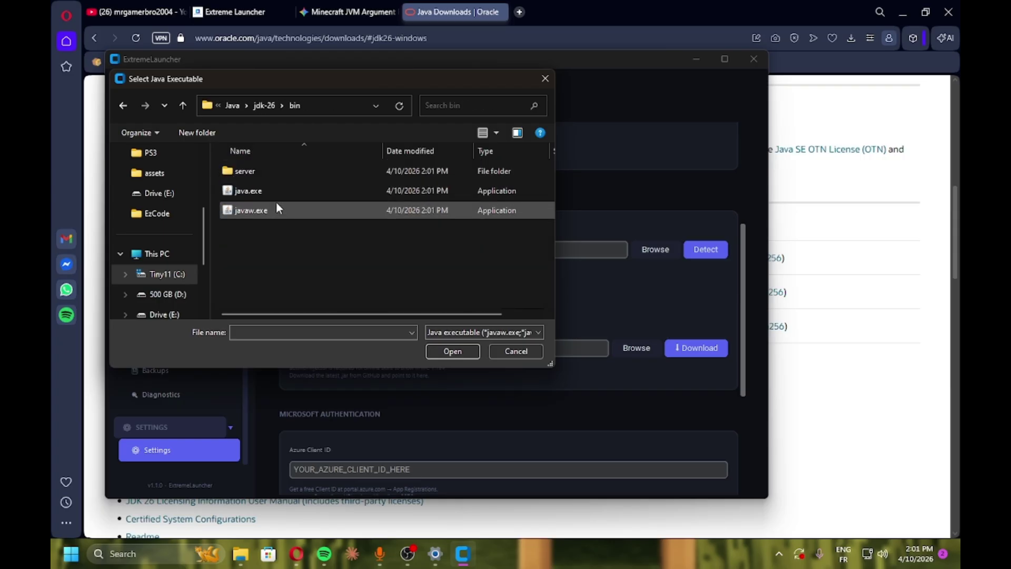
pyautogui.doubleClick(276, 205)
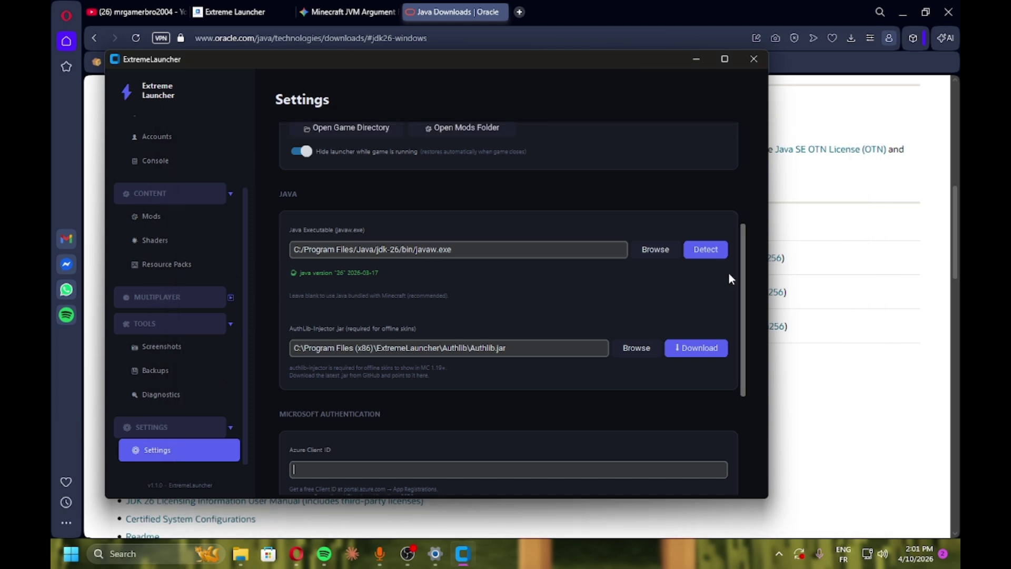
# Step: Try to launch the Video profile from the home page and dismiss the Java Virtual Machine error
pyautogui.scroll(2, 163, 153)
pyautogui.click(170, 154)
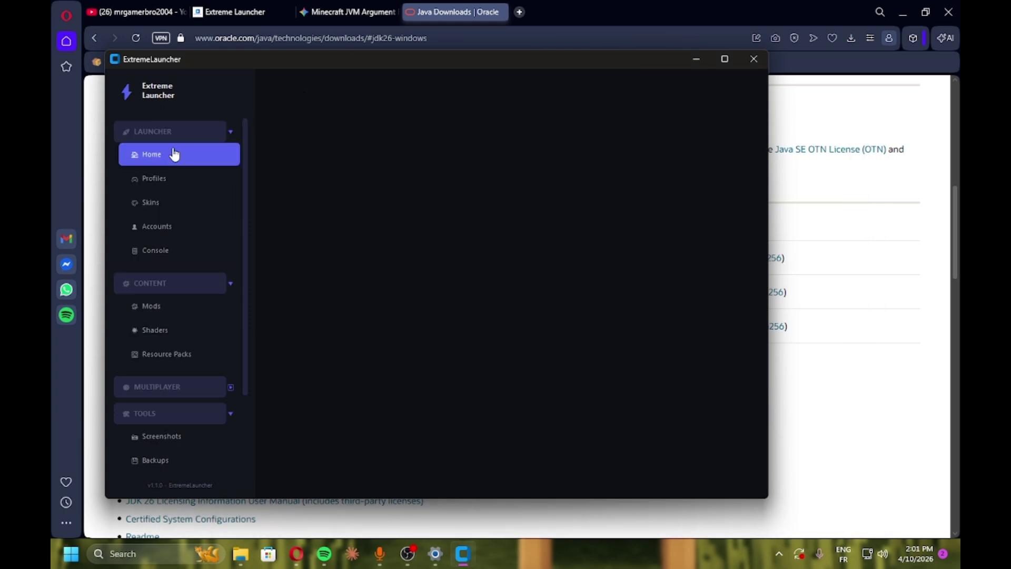
pyautogui.click(477, 228)
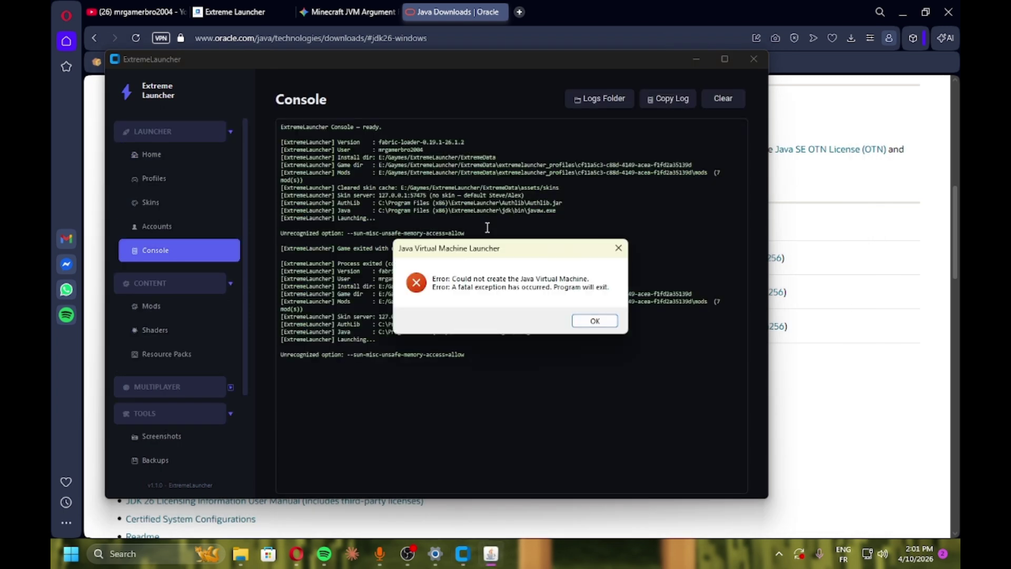
pyautogui.click(595, 321)
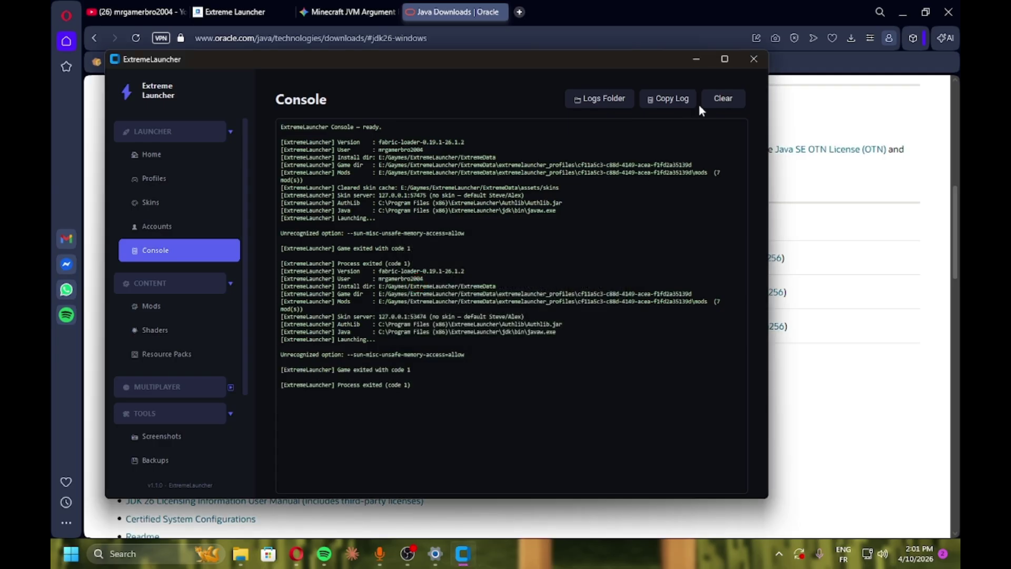
# Step: Draft a message in the Gemini chat reading "i download java 26" with the copied console log, and reread the earlier answer
pyautogui.click(353, 6)
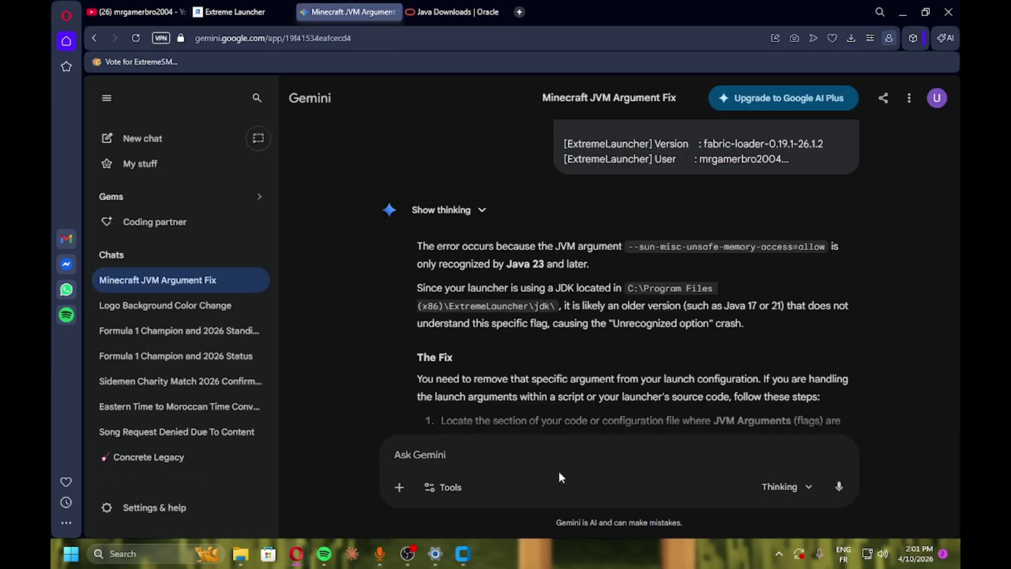
pyautogui.write('i download java 26')
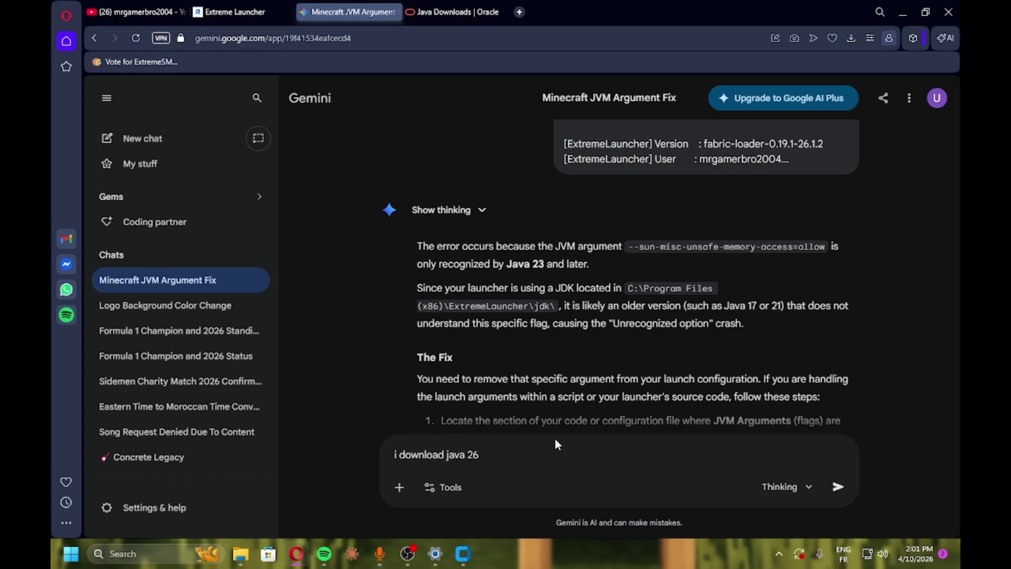
pyautogui.hotkey('ctrl', 'v')
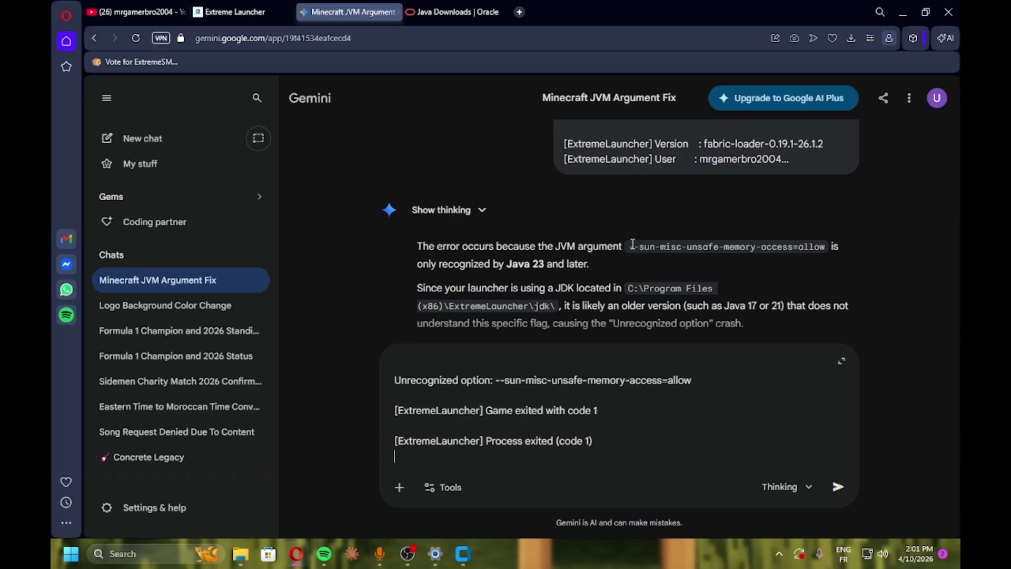
pyautogui.scroll(-1, 632, 243)
pyautogui.scroll(-10, 633, 244)
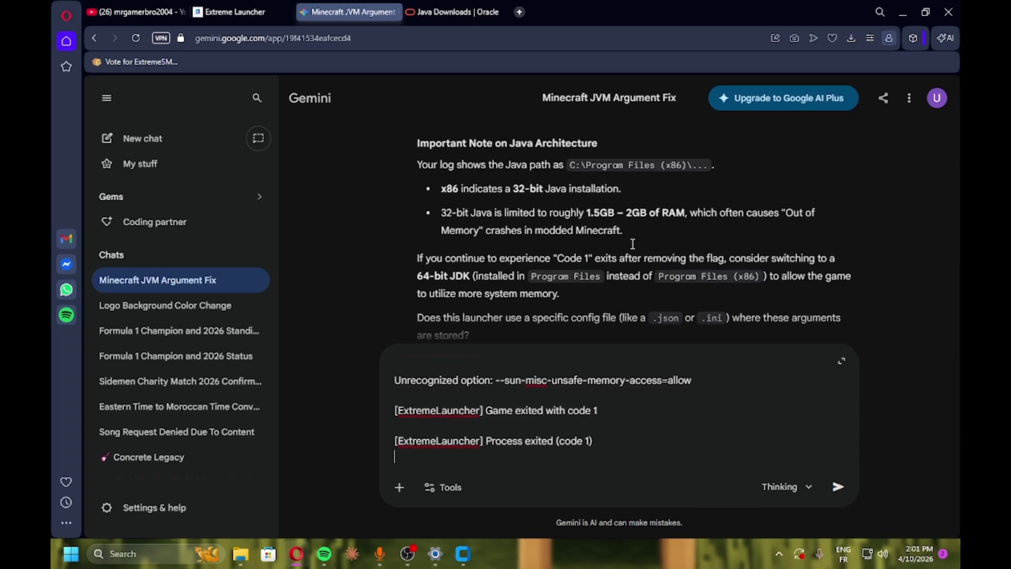
# Step: Return to the settings page of ExtremeLauncher and save all settings with the JDK 26 path
pyautogui.click(463, 555)
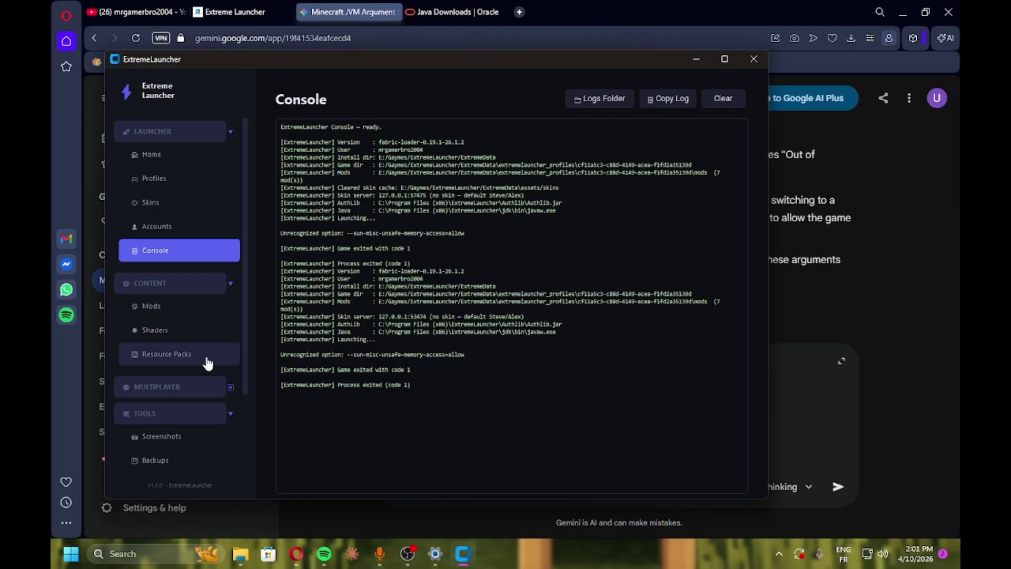
pyautogui.scroll(-3, 203, 362)
pyautogui.click(185, 463)
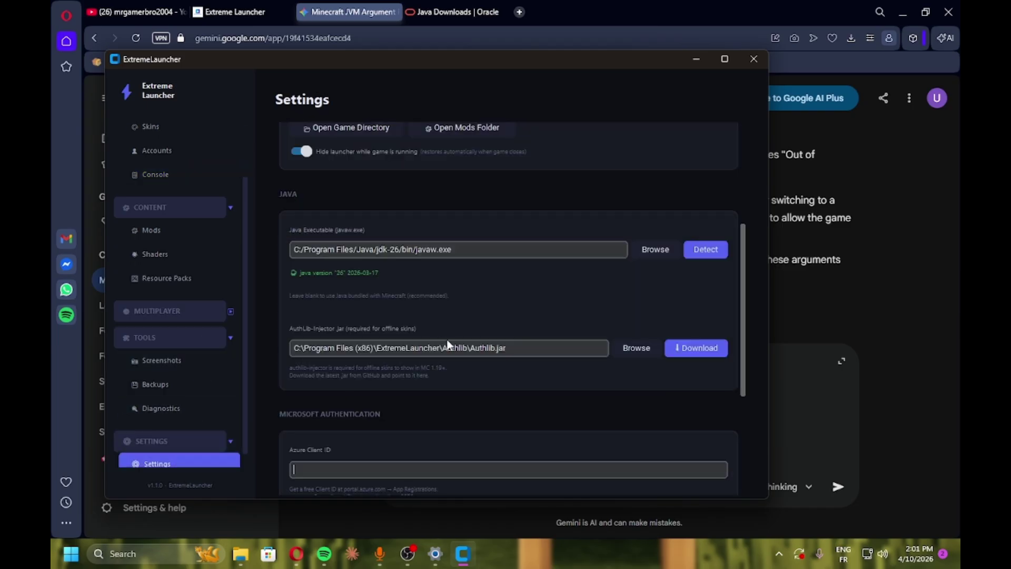
pyautogui.scroll(-5, 447, 341)
pyautogui.click(351, 358)
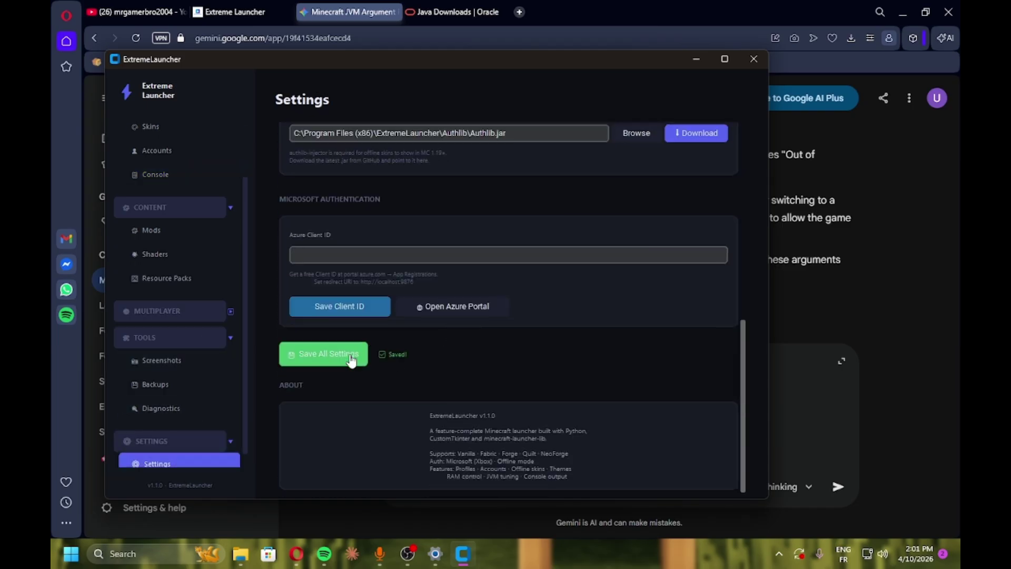
# Step: Launch Minecraft 26.1.2 from the launcher's home page and dismiss the ms-gamingoverlay pop-up
pyautogui.scroll(5, 352, 360)
pyautogui.click(174, 129)
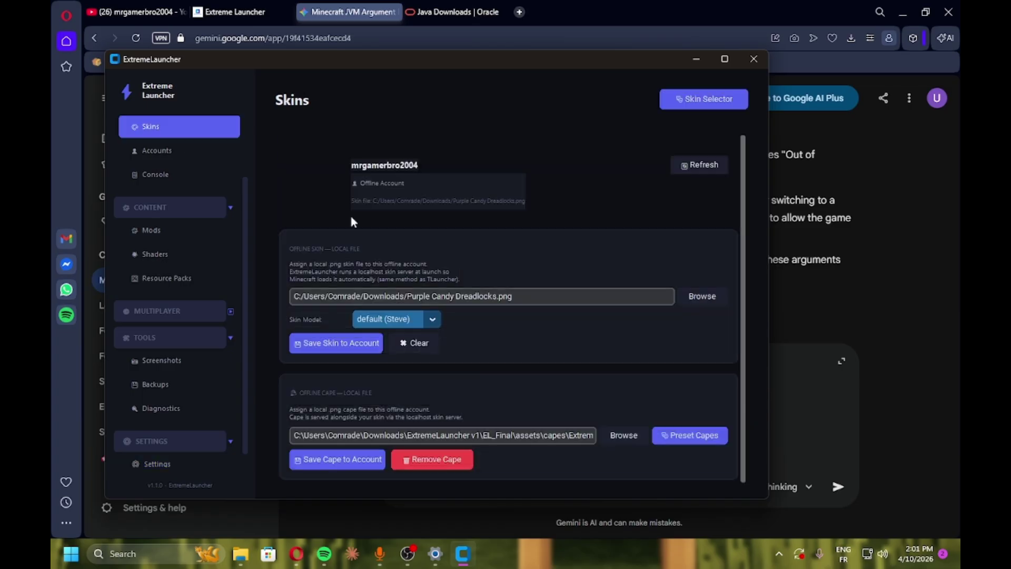
pyautogui.scroll(3, 246, 205)
pyautogui.click(196, 154)
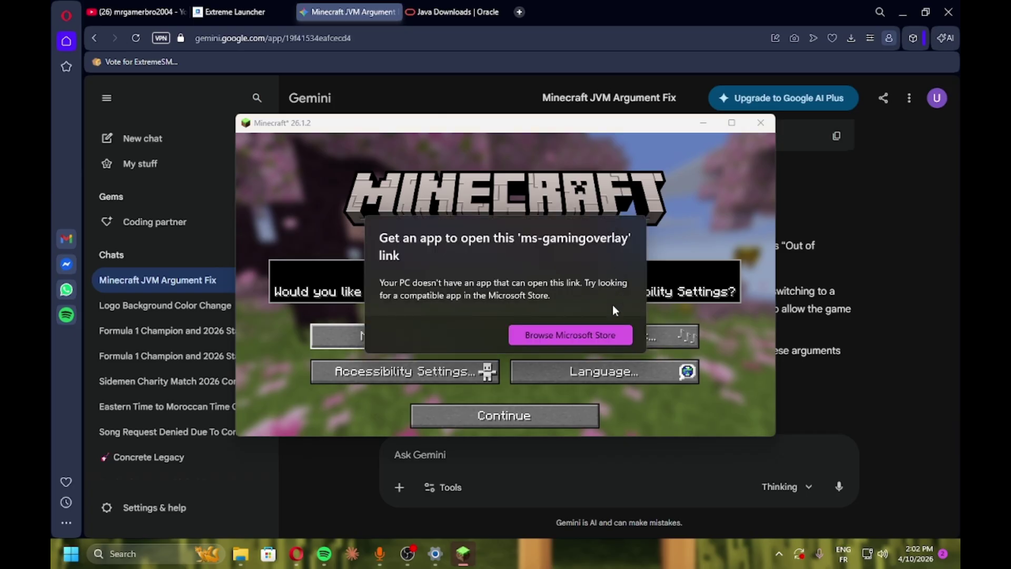
pyautogui.click(679, 232)
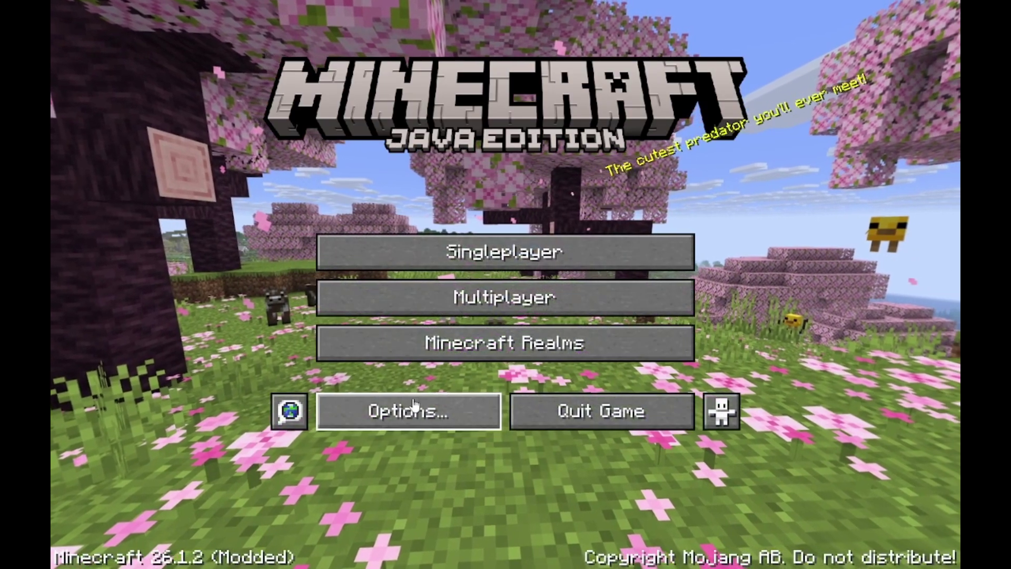
# Step: Open Minecraft's options and set the FOV to Quake Pro
pyautogui.click(416, 404)
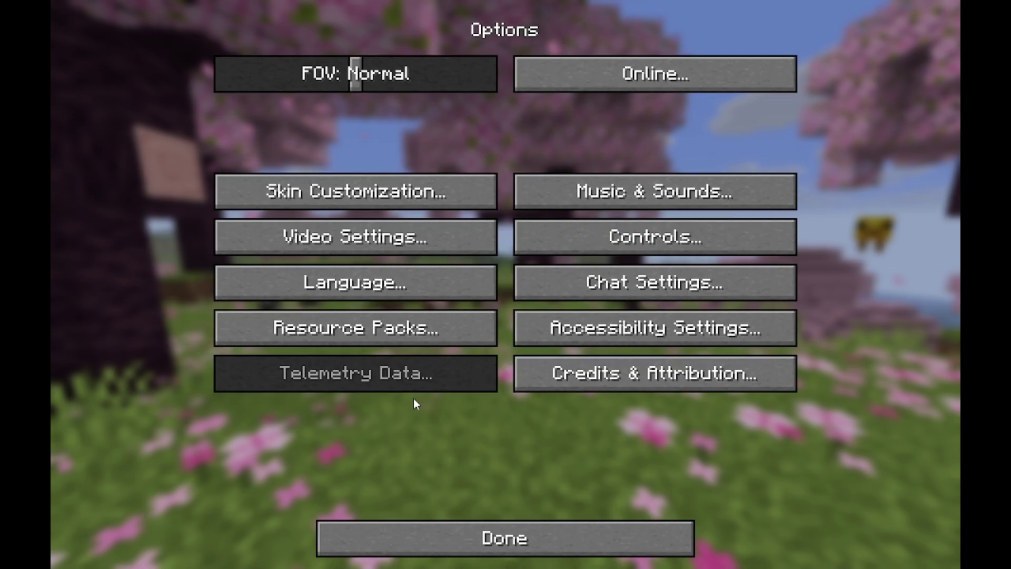
pyautogui.moveTo(359, 73); pyautogui.dragTo(657, 34)
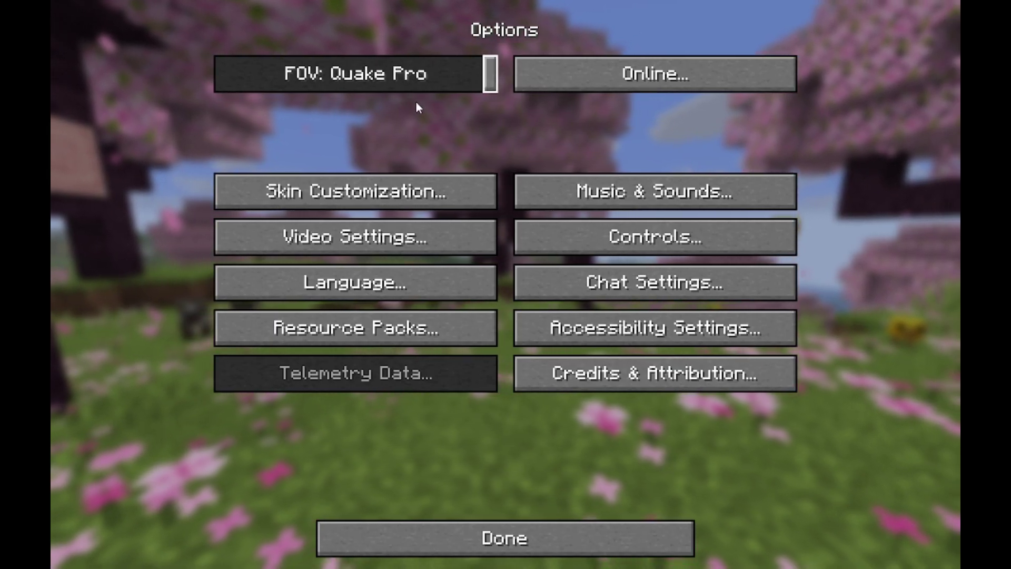
# Step: In the video settings, set both the render distance and the simulation distance to 32 chunks
pyautogui.click(420, 237)
pyautogui.moveTo(837, 88)
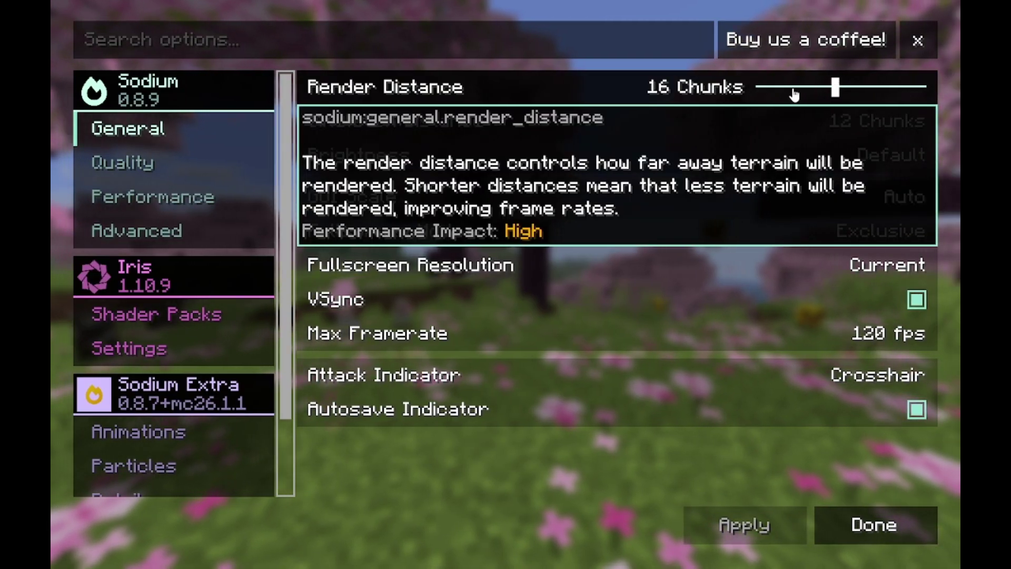
pyautogui.moveTo(794, 92); pyautogui.dragTo(928, 82)
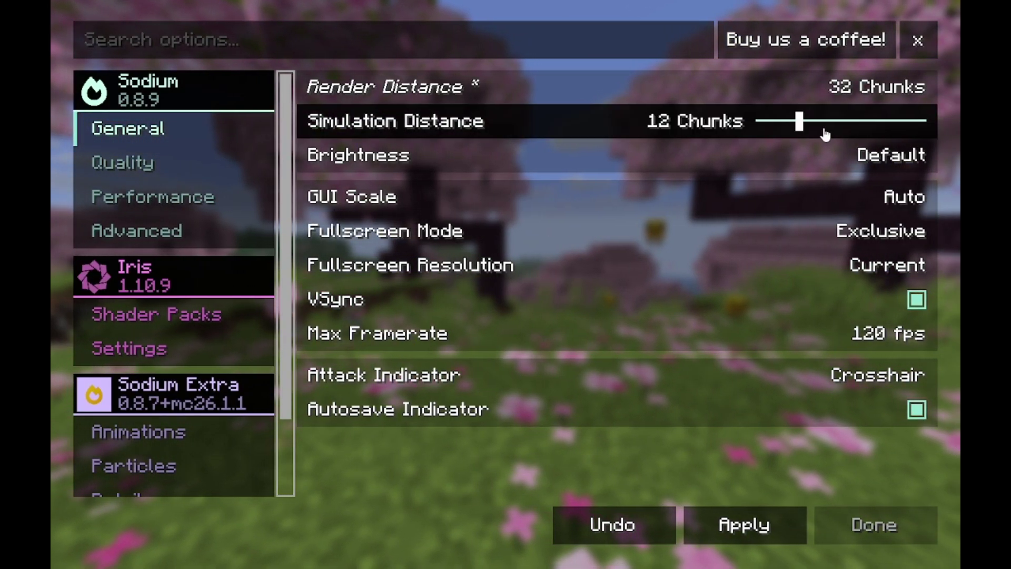
pyautogui.moveTo(825, 135); pyautogui.dragTo(953, 27)
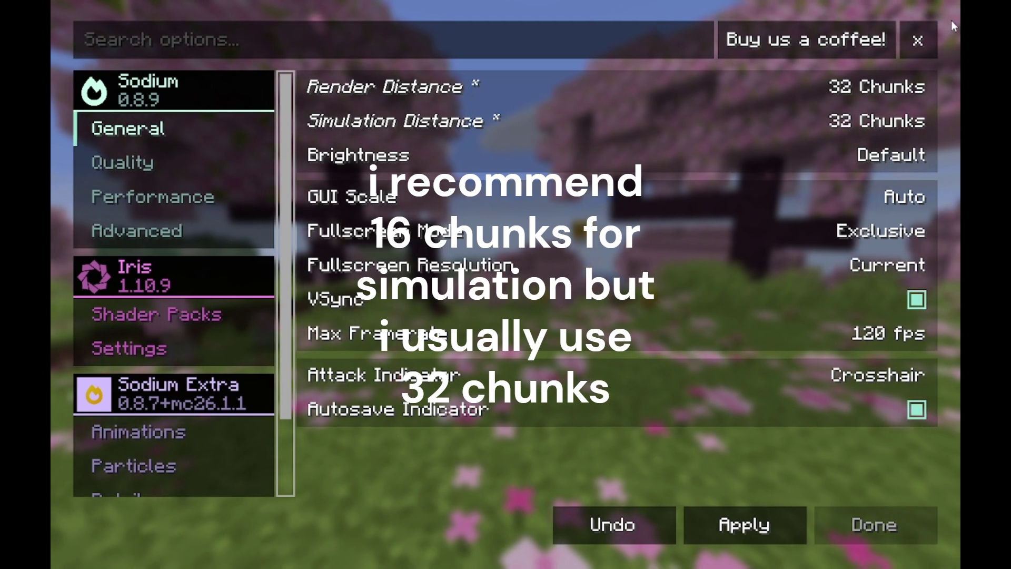
# Step: Set the brightness to Bright and the GUI scale to 2x, and apply the video settings
pyautogui.click(840, 156)
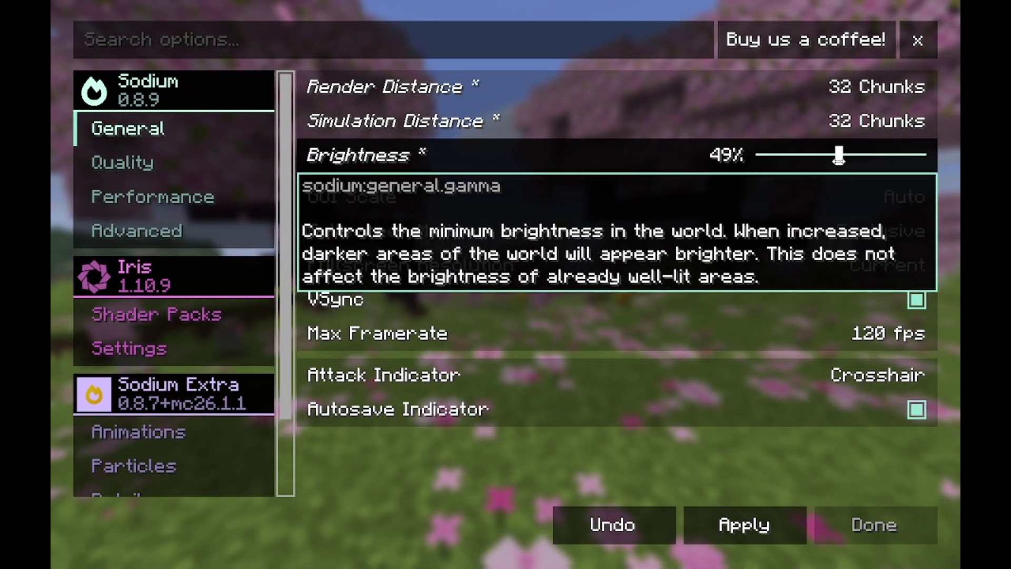
pyautogui.moveTo(839, 156); pyautogui.dragTo(943, 19)
pyautogui.click(826, 199)
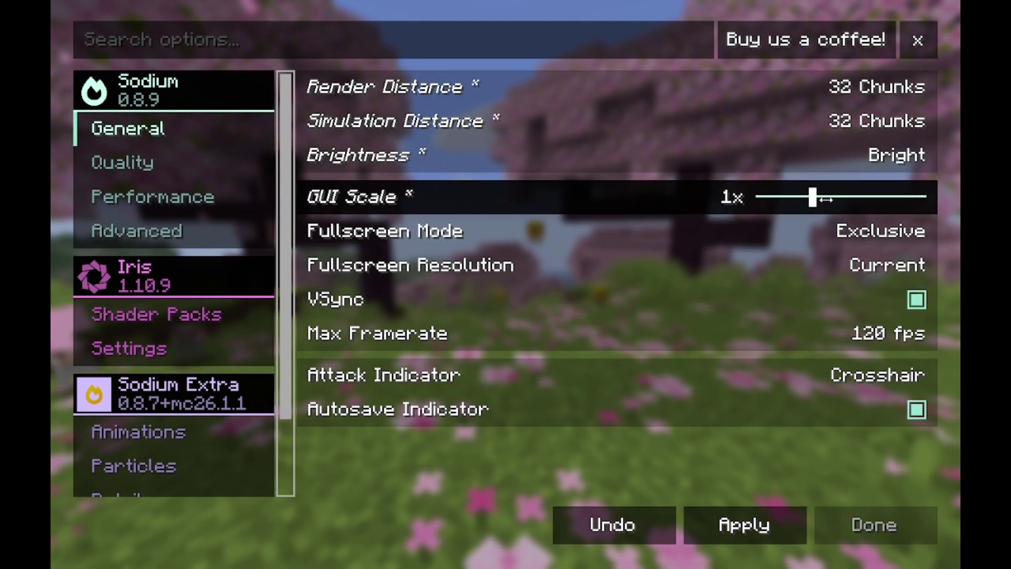
pyautogui.click(870, 199)
pyautogui.click(917, 199)
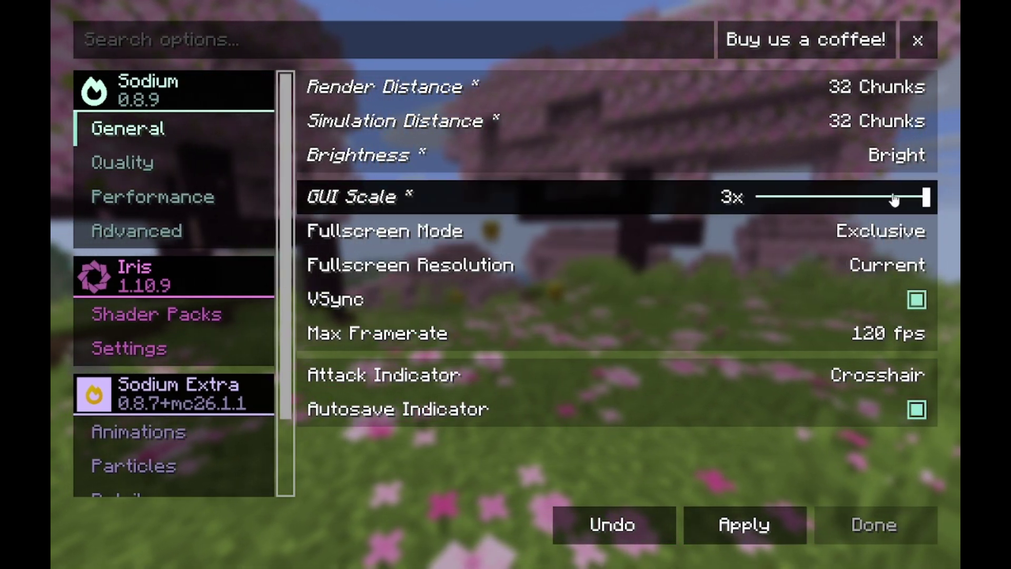
pyautogui.click(894, 199)
pyautogui.click(798, 198)
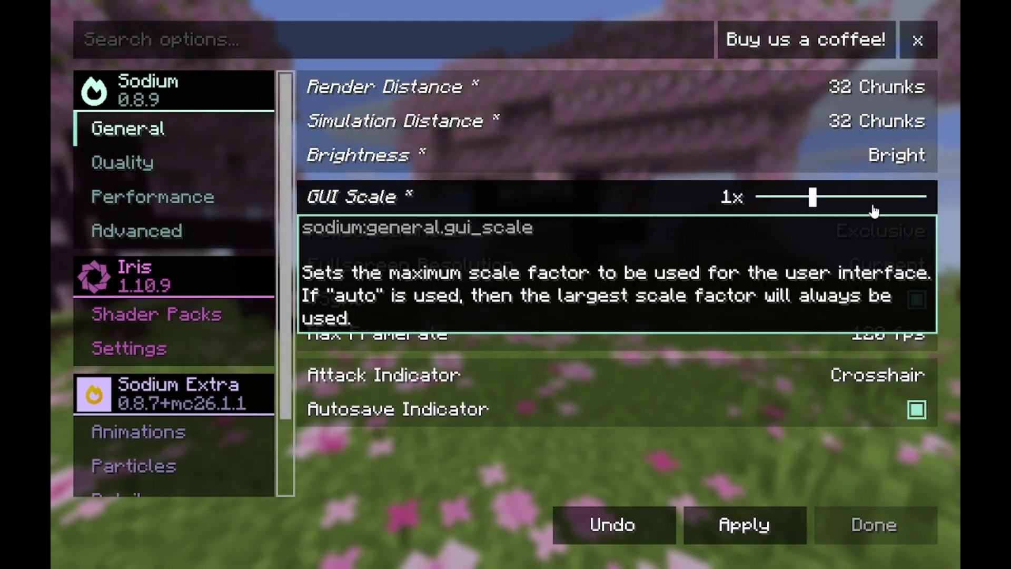
pyautogui.click(872, 198)
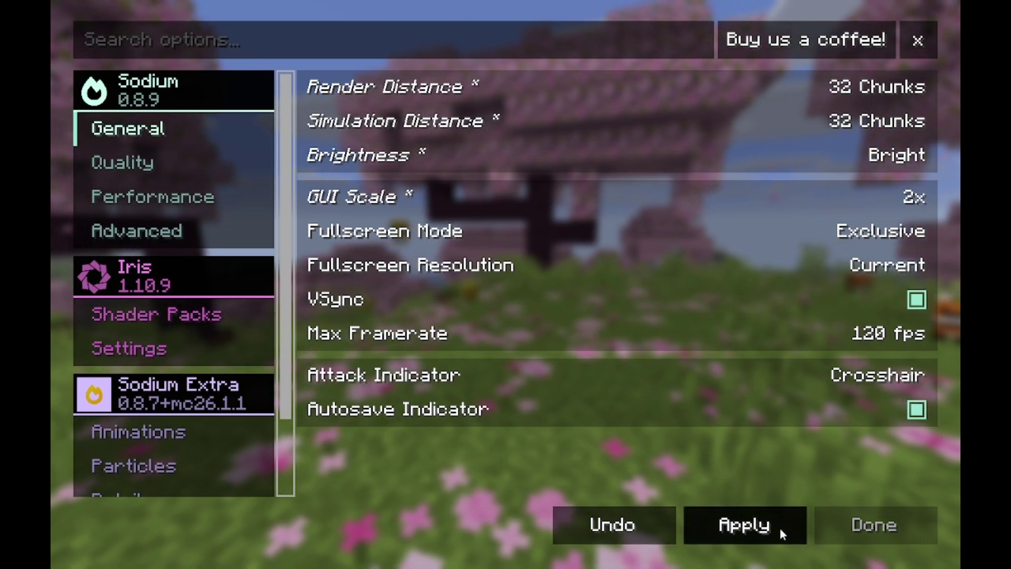
pyautogui.click(784, 524)
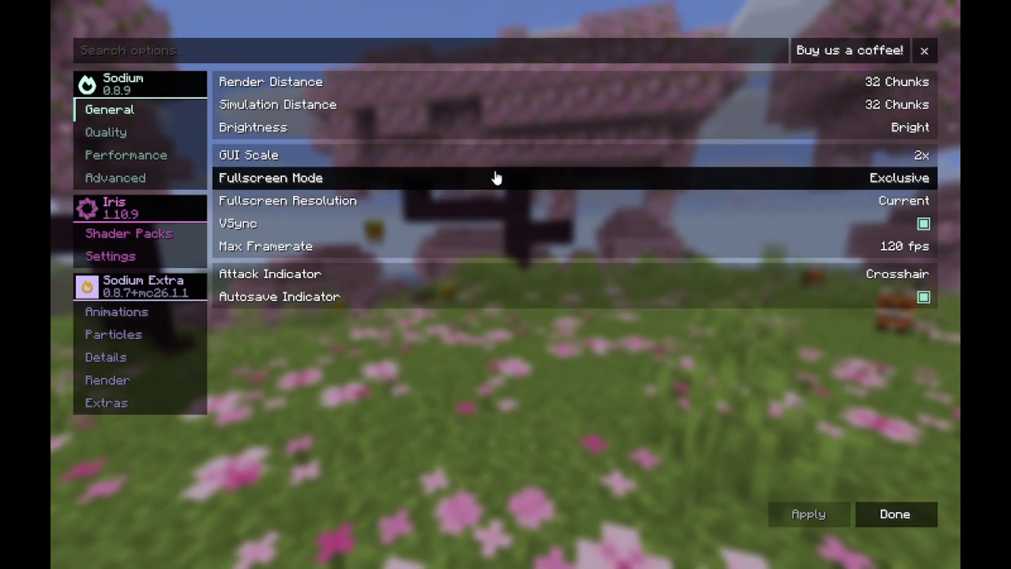
# Step: Turn off VSync, set the max framerate to Unlimited, and apply the changes before leaving the video settings
pyautogui.moveTo(826, 183)
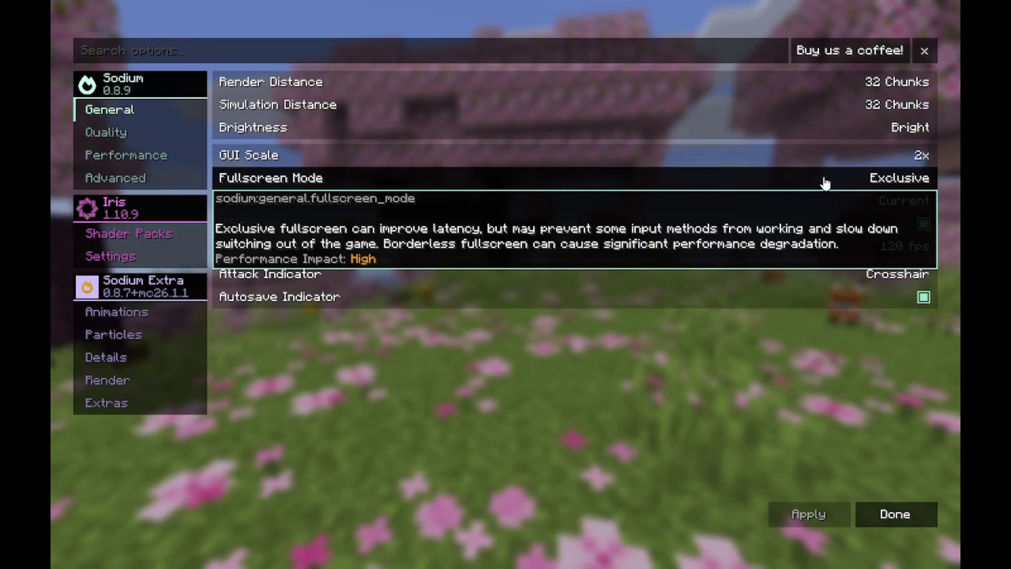
pyautogui.click(422, 229)
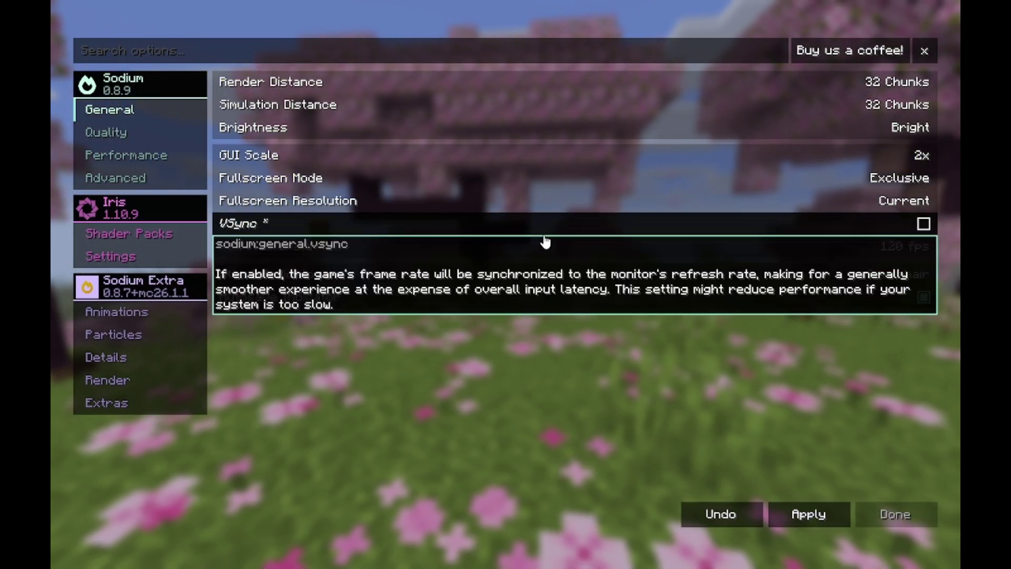
pyautogui.moveTo(869, 251); pyautogui.dragTo(953, 252)
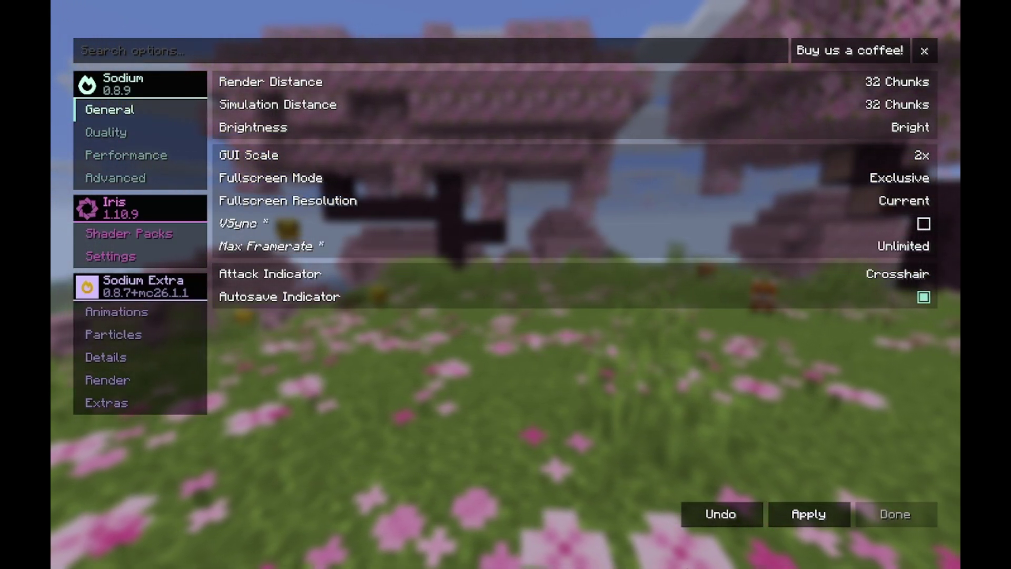
pyautogui.click(808, 515)
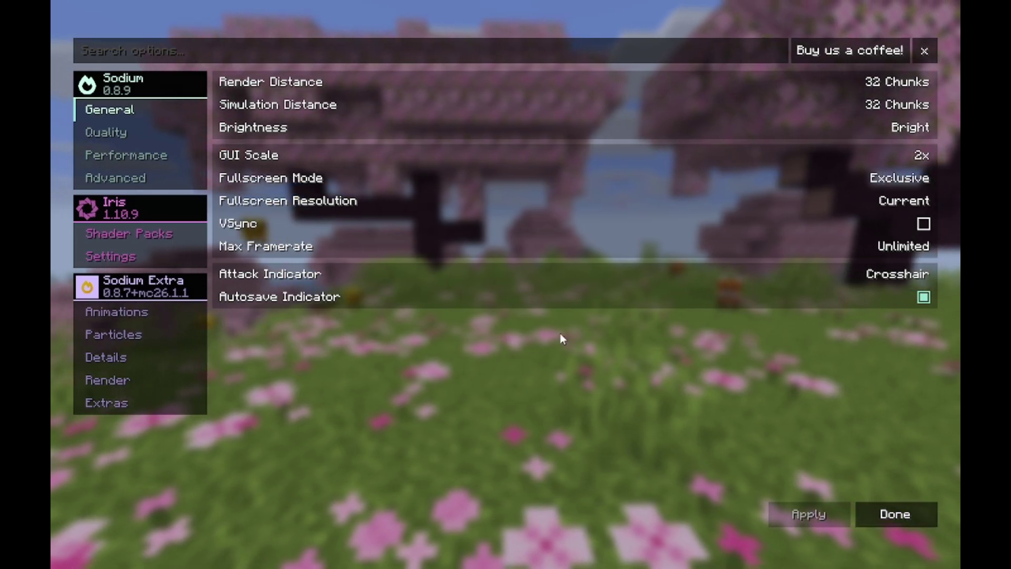
pyautogui.click(866, 514)
# Step: Lower the Music volume to its minimum in the Music & Sound options
pyautogui.click(603, 129)
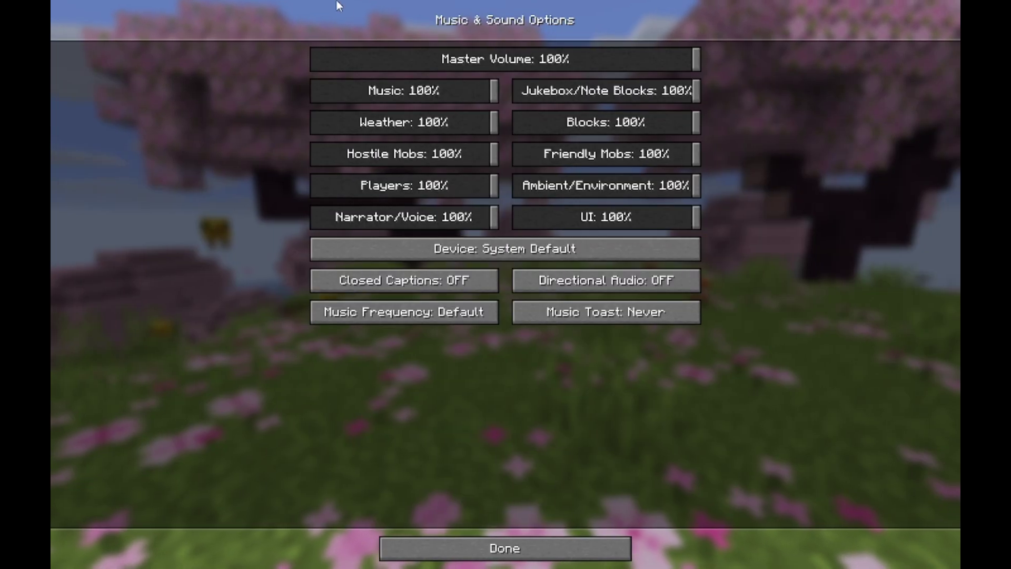
pyautogui.moveTo(493, 90); pyautogui.dragTo(315, 83)
pyautogui.click(474, 547)
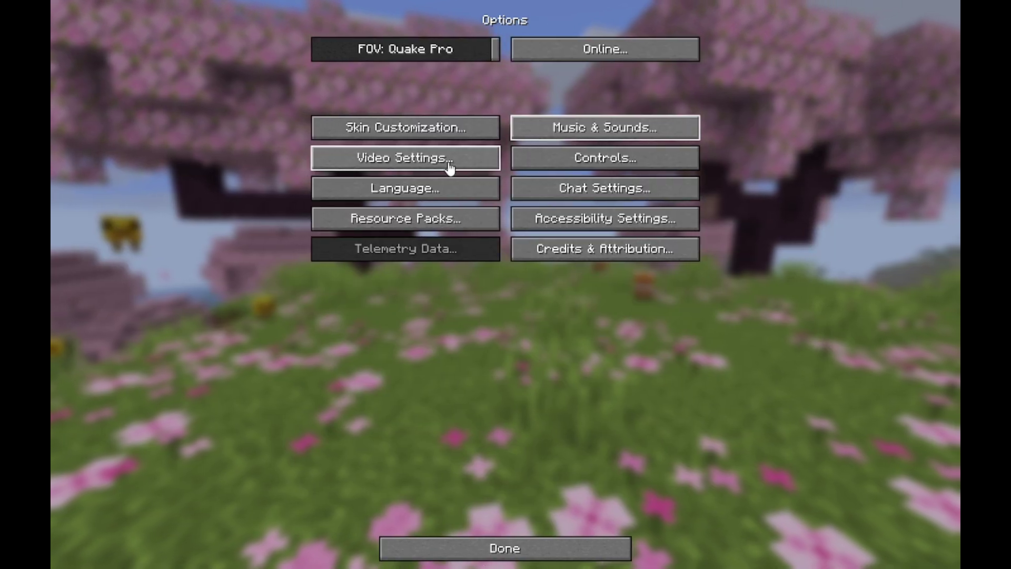
# Step: Set Clouds to OFF in Sodium's quality settings, apply the change and return to the options
pyautogui.click(450, 168)
pyautogui.click(167, 134)
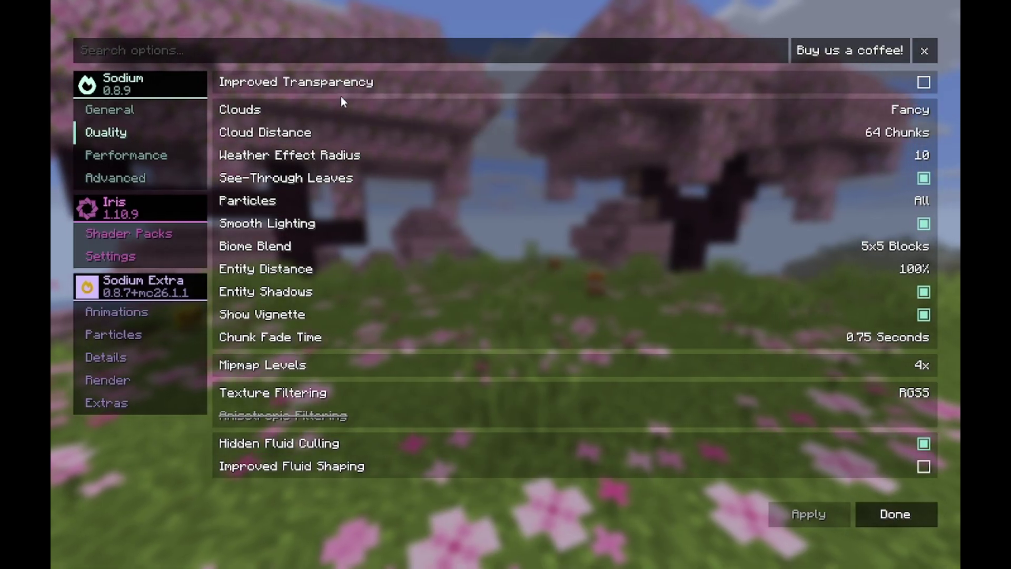
pyautogui.click(351, 108)
pyautogui.click(830, 512)
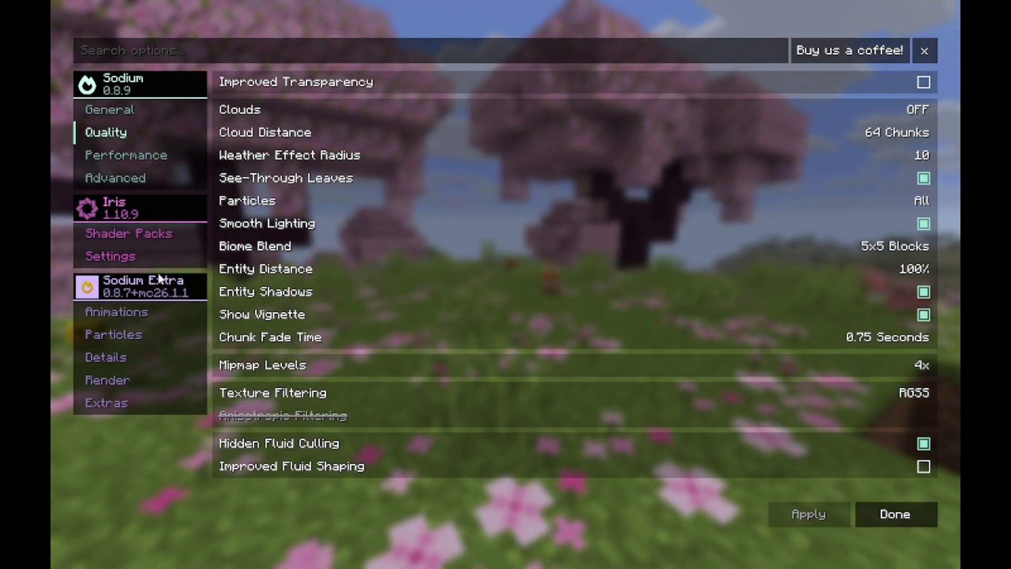
pyautogui.click(898, 513)
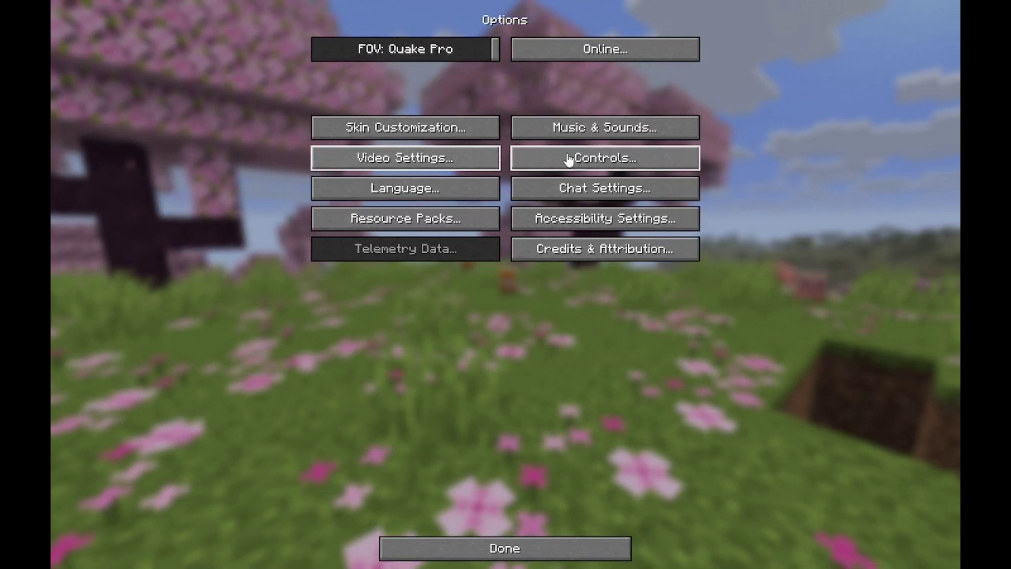
# Step: Enable the Fullbright-UB-1.21 fub-6.0.zip resource pack and return to the options
pyautogui.click(447, 221)
pyautogui.click(249, 102)
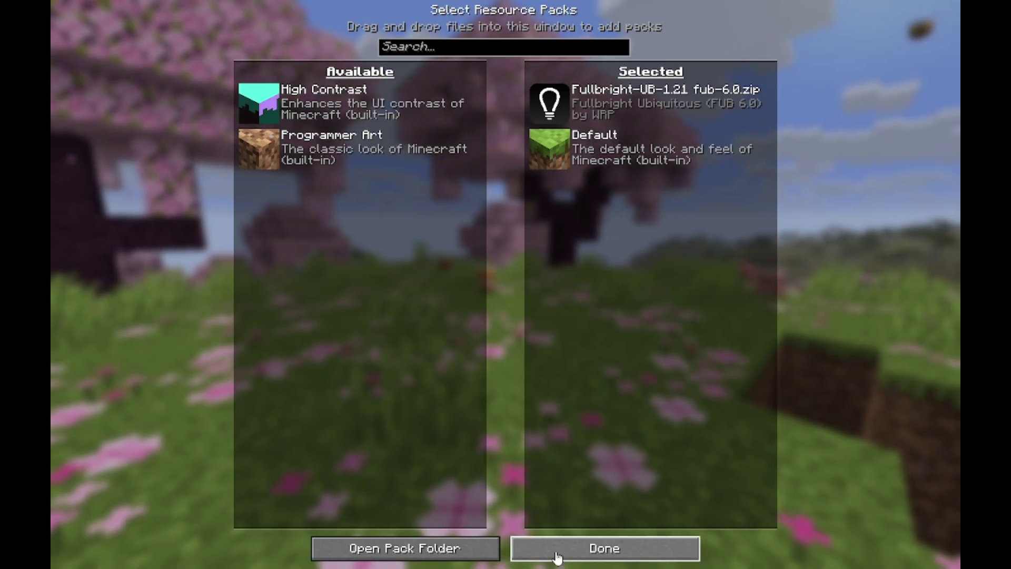
pyautogui.click(558, 558)
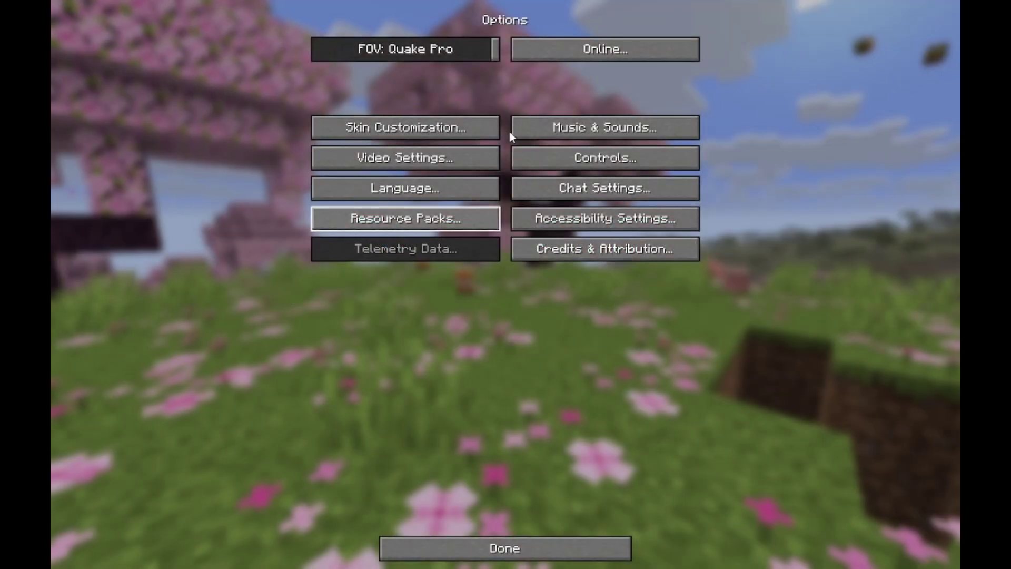
# Step: In the key binds, assign Left Control to Sneak and Left Shift to Sprint
pyautogui.click(588, 158)
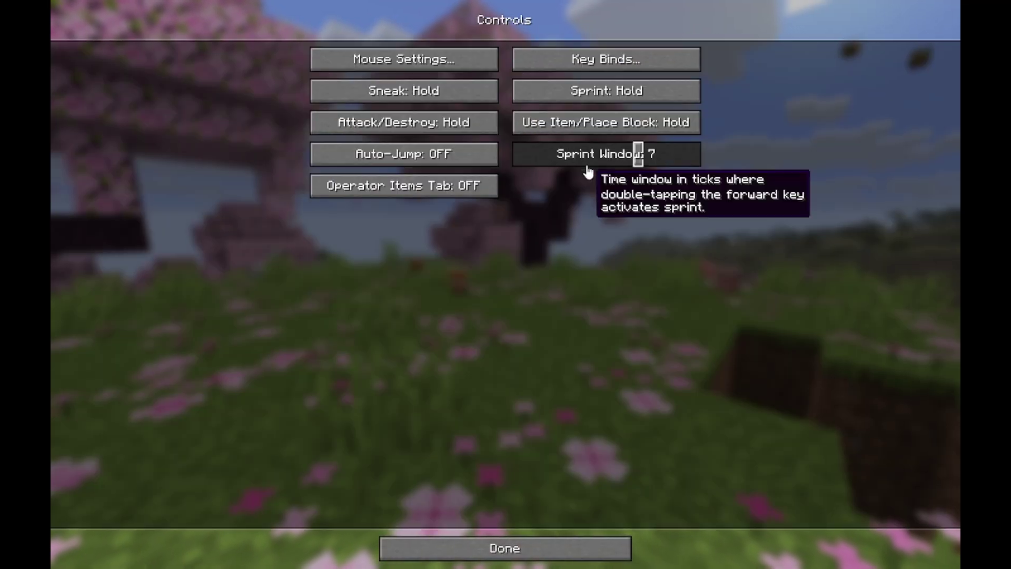
pyautogui.click(563, 63)
pyautogui.scroll(-1, 600, 221)
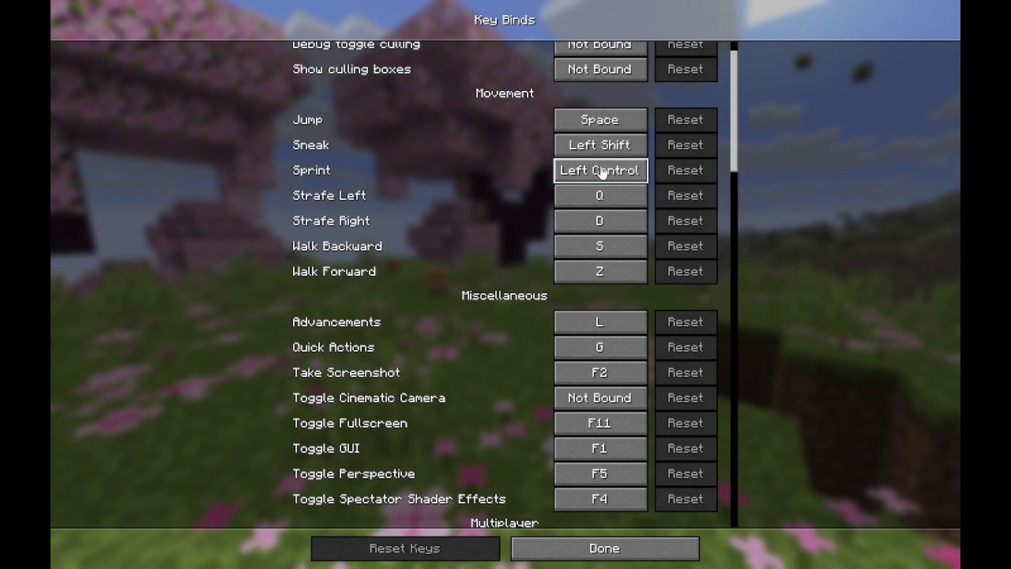
pyautogui.scroll(3, 603, 171)
pyautogui.click(607, 185)
pyautogui.press('ctrl')
pyautogui.click(609, 192)
pyautogui.press('shift')
pyautogui.scroll(-1, 608, 191)
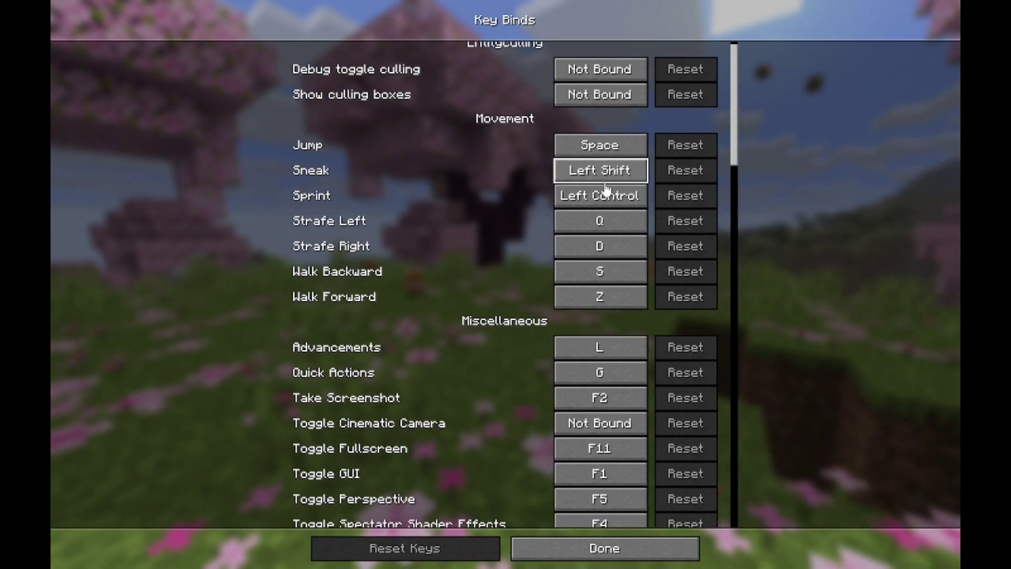
pyautogui.click(607, 188)
pyautogui.press('ctrl')
pyautogui.click(600, 195)
pyautogui.press('shift')
# Step: Look through the remaining key binds down to the inventory section and return to the title screen
pyautogui.scroll(-10, 604, 284)
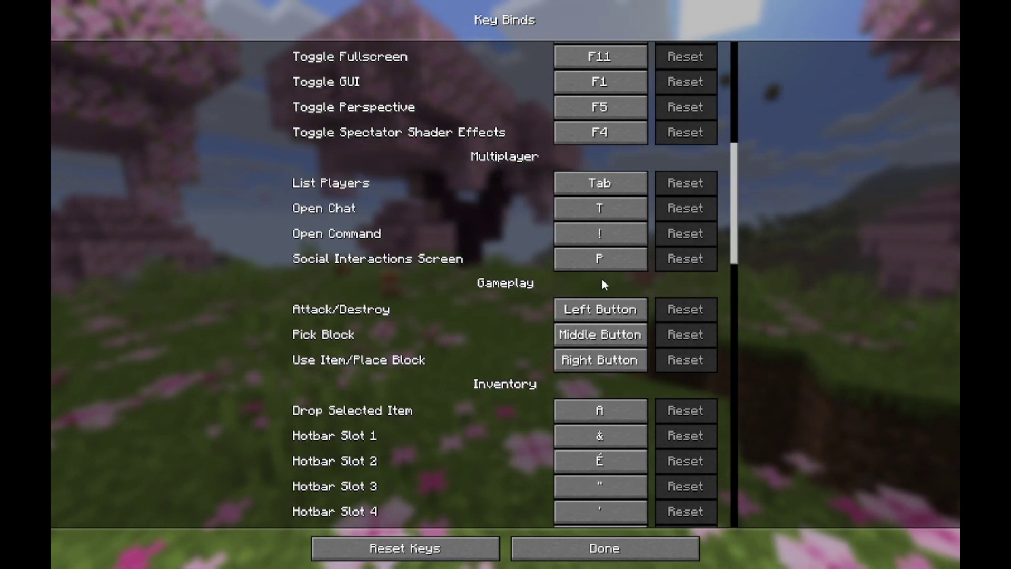
pyautogui.scroll(-17, 598, 295)
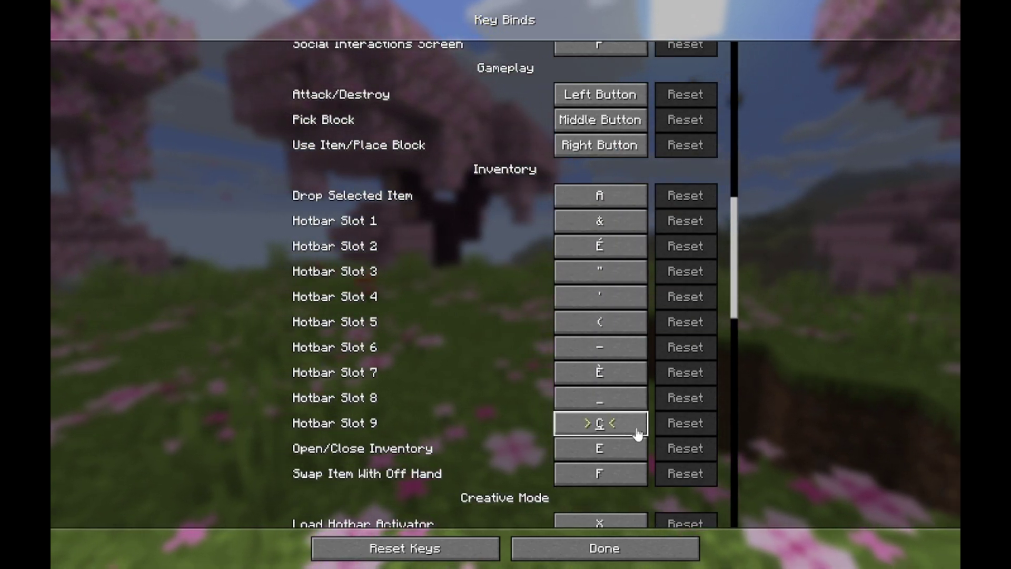
pyautogui.click(621, 546)
pyautogui.click(621, 546)
pyautogui.press('Escape')
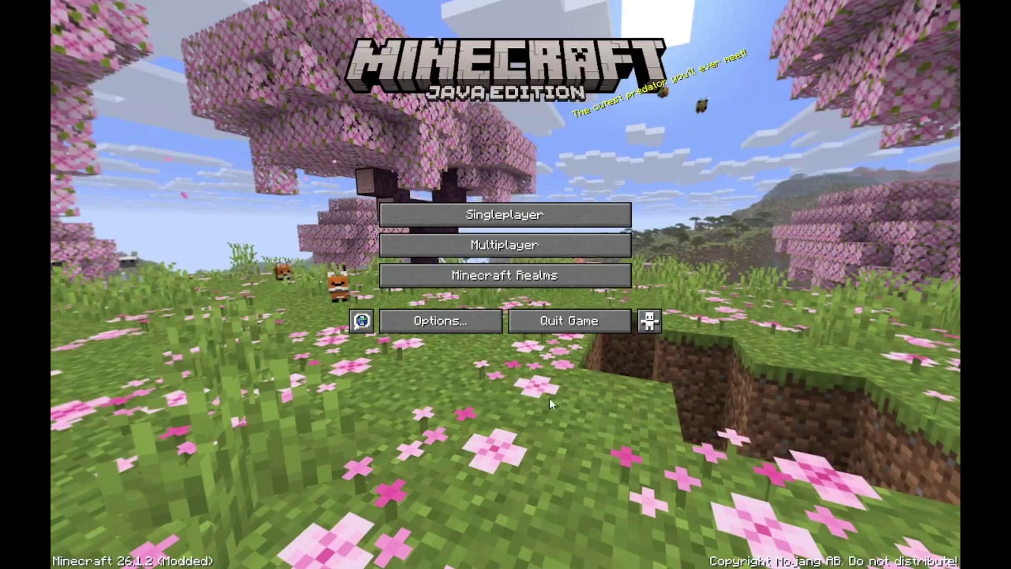
# Step: View the Multiplayer, Direct Connection and Singleplayer screens and return to the title screen
pyautogui.click(519, 249)
pyautogui.click(451, 352)
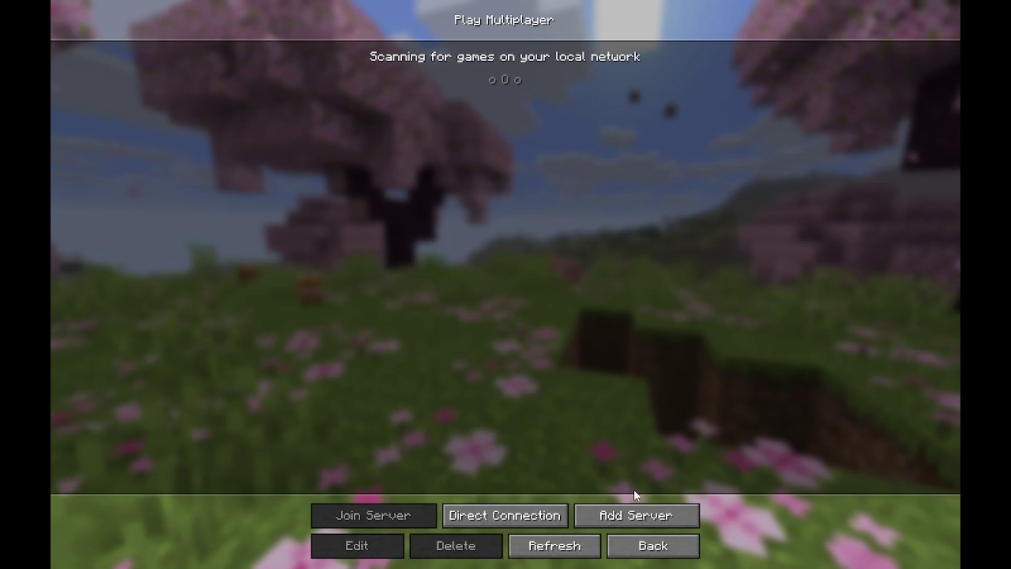
pyautogui.click(556, 518)
pyautogui.click(585, 325)
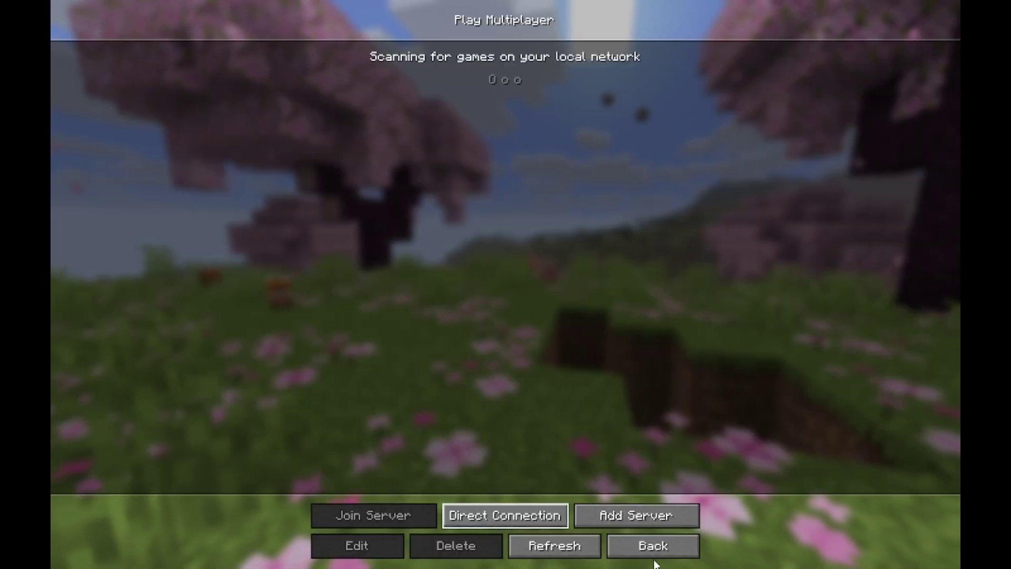
pyautogui.click(653, 546)
pyautogui.click(538, 209)
pyautogui.press('Escape')
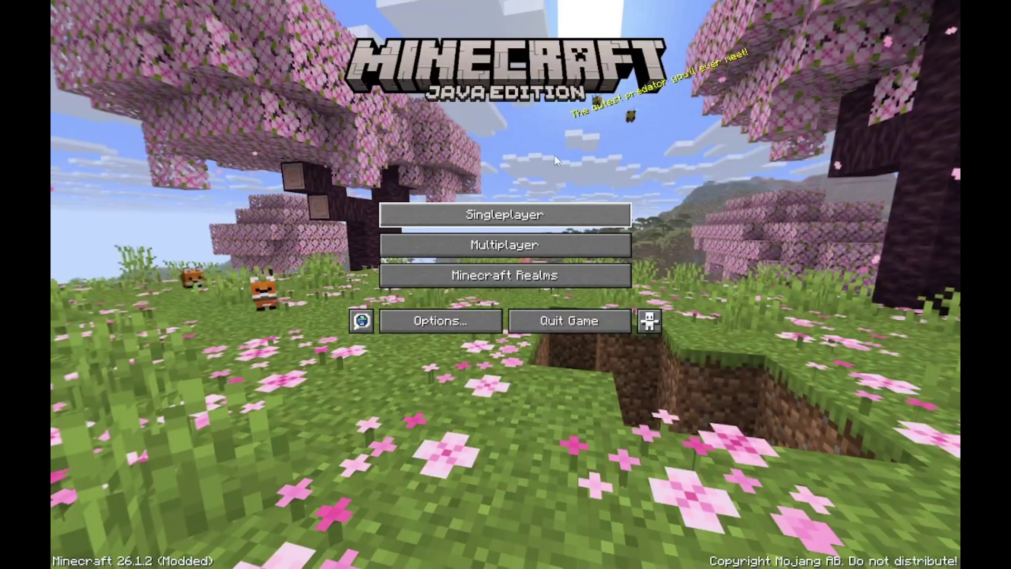
# Step: Enter a singleplayer world and switch camera perspectives to show the character's skin from the front and its cape from behind
pyautogui.click(525, 216)
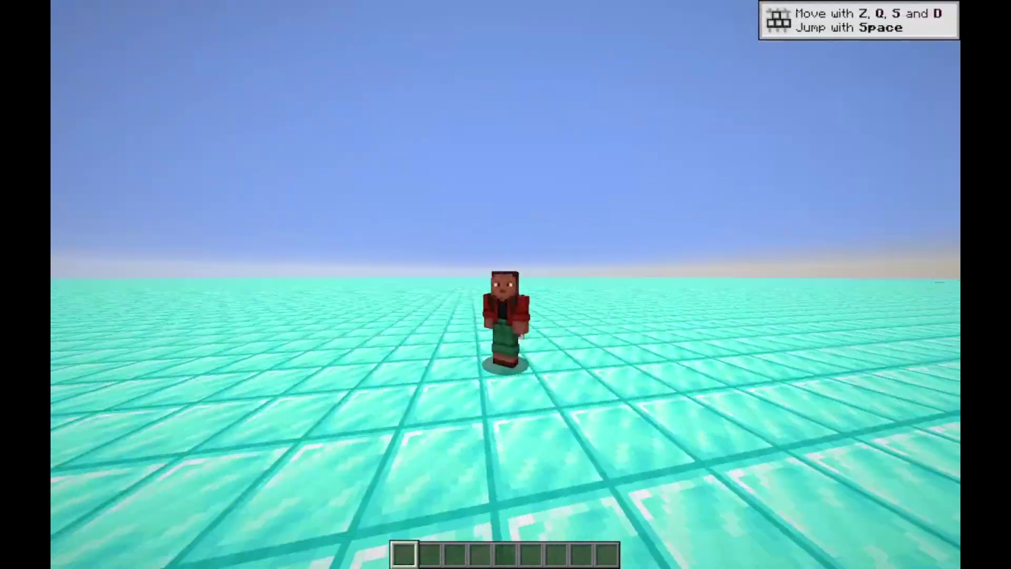
pyautogui.press('F5')
pyautogui.press('F5')
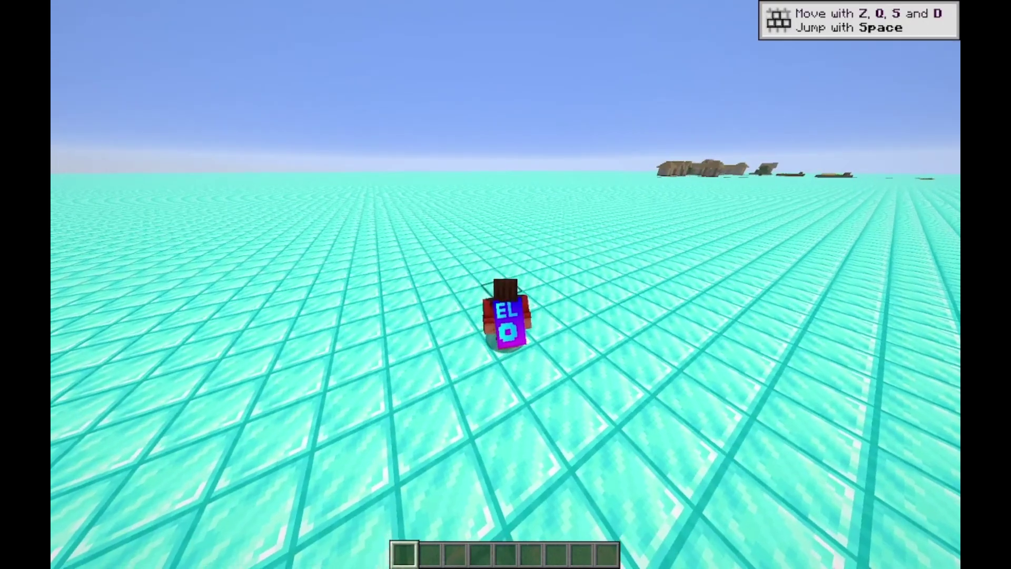
pyautogui.scroll(1, 506, 284)
pyautogui.scroll(3, 506, 284)
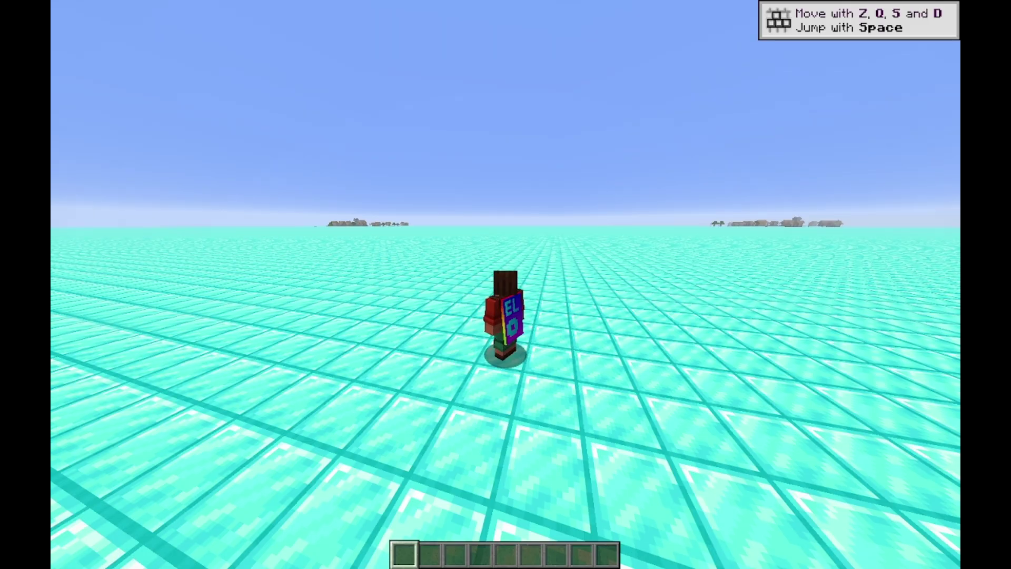
pyautogui.press('F5')
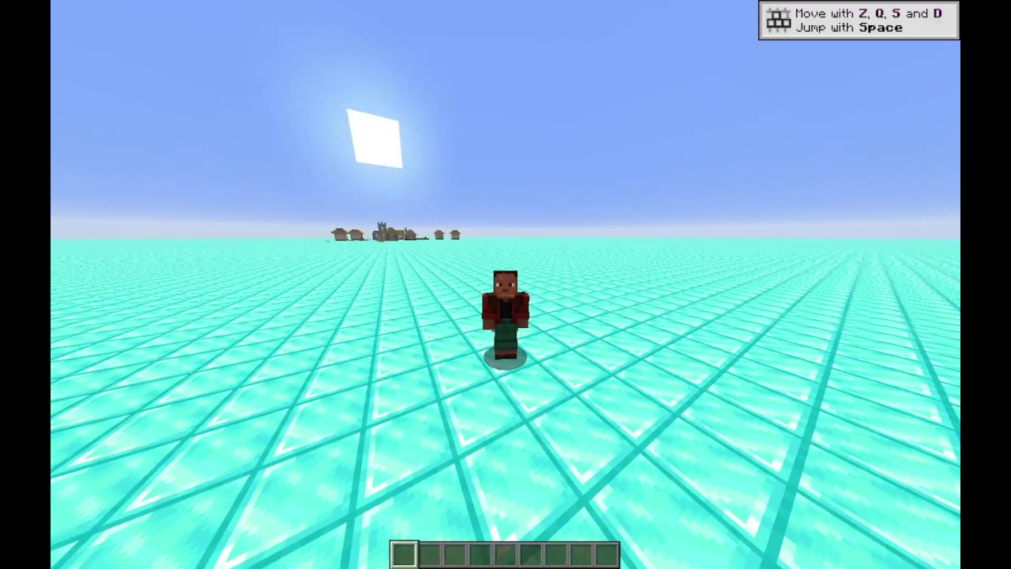
# Step: Break blocks in the diamond floor while walking and jumping in the front-facing third-person view
pyautogui.click(506, 284)
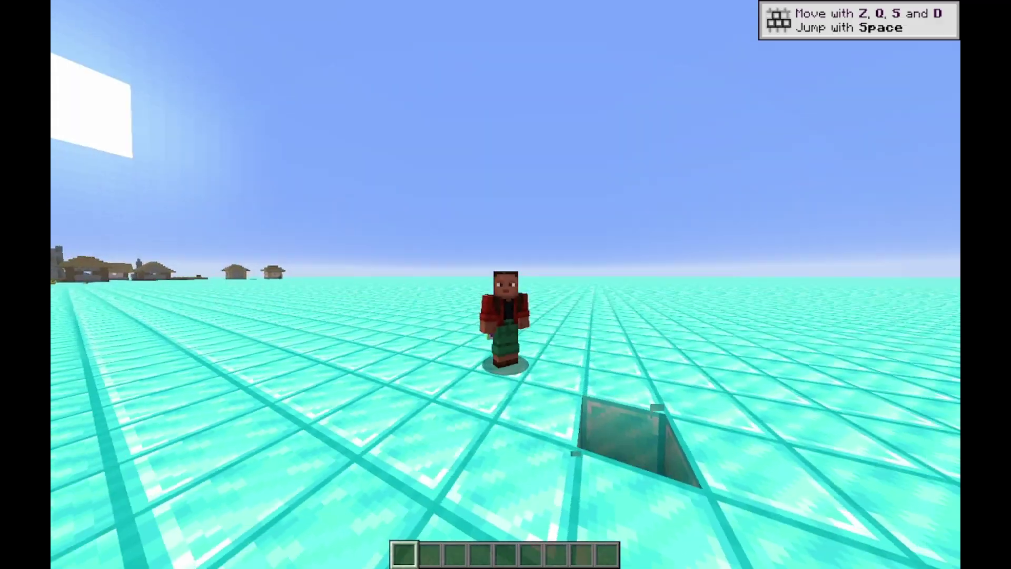
pyautogui.press('z')
pyautogui.press('space')
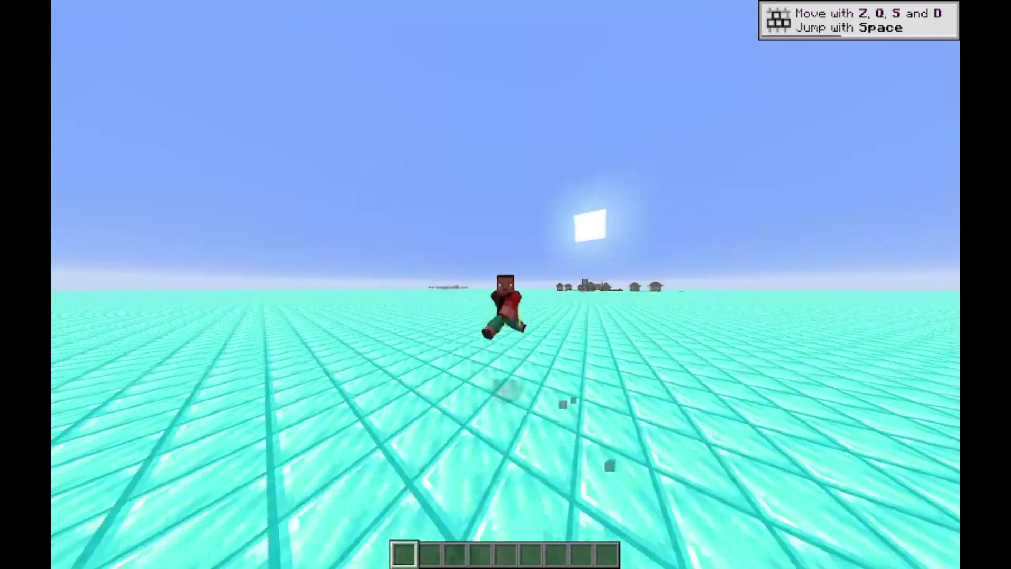
pyautogui.press('space')
pyautogui.click(506, 285)
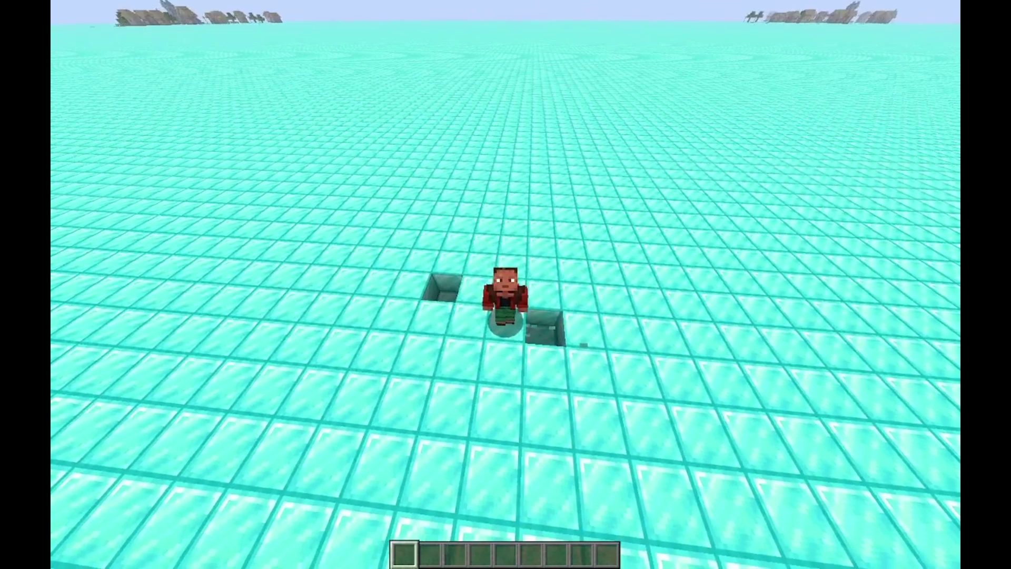